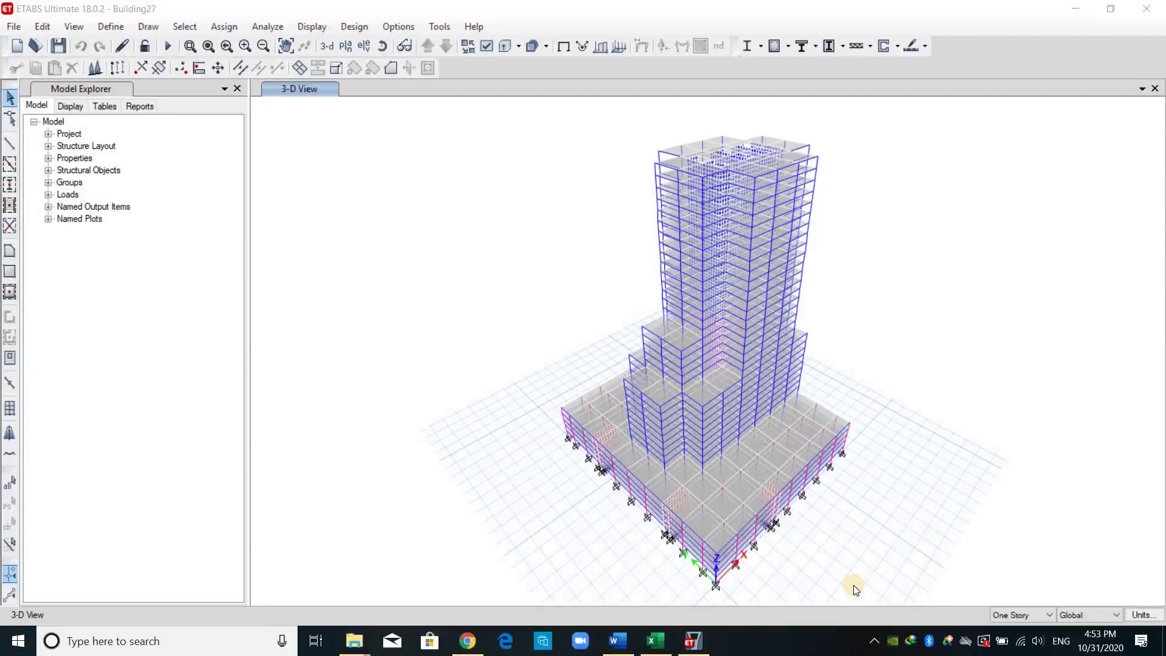
Switch to the Word report and review the building heights and design wind pressures in Table 7
left_click(619, 638)
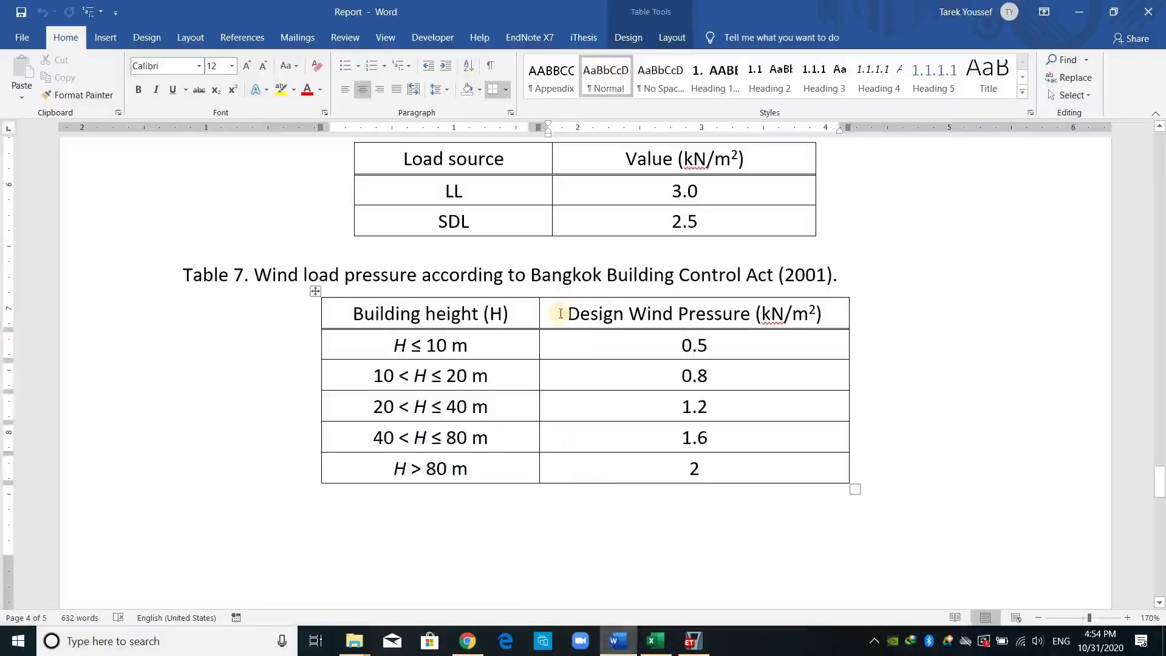
mouse_move(559, 313)
left_mouse_down()
mouse_move(704, 430)
mouse_move(720, 458)
left_mouse_up()
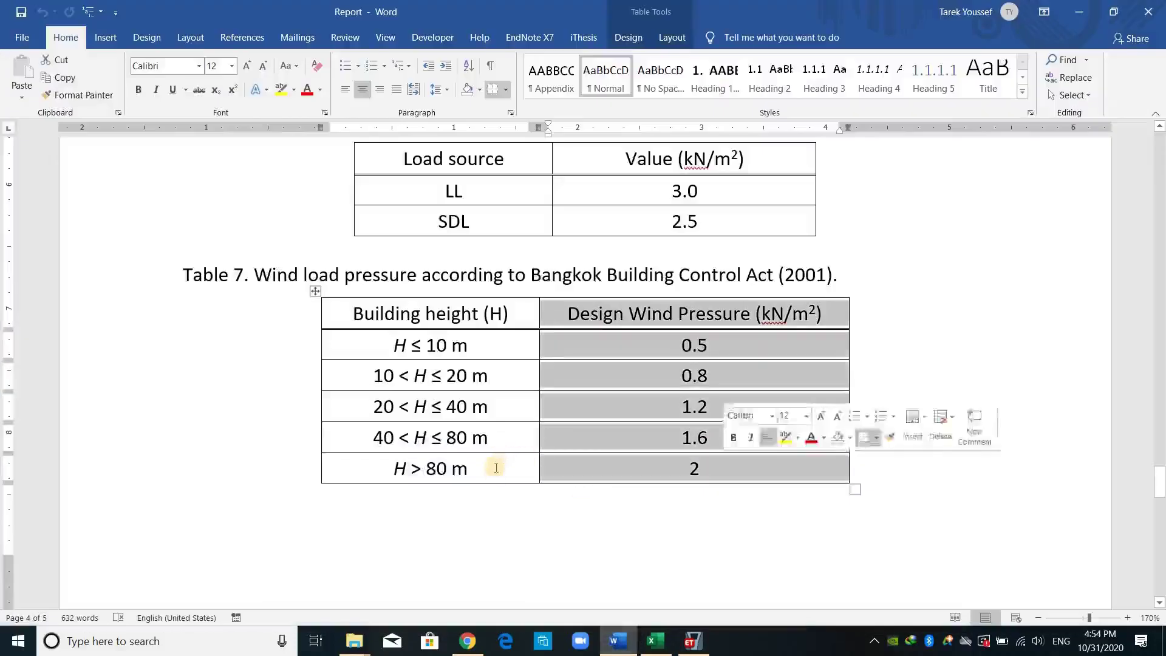
mouse_move(388, 468)
left_mouse_down()
mouse_move(370, 318)
mouse_move(344, 312)
left_mouse_up()
left_click(315, 292)
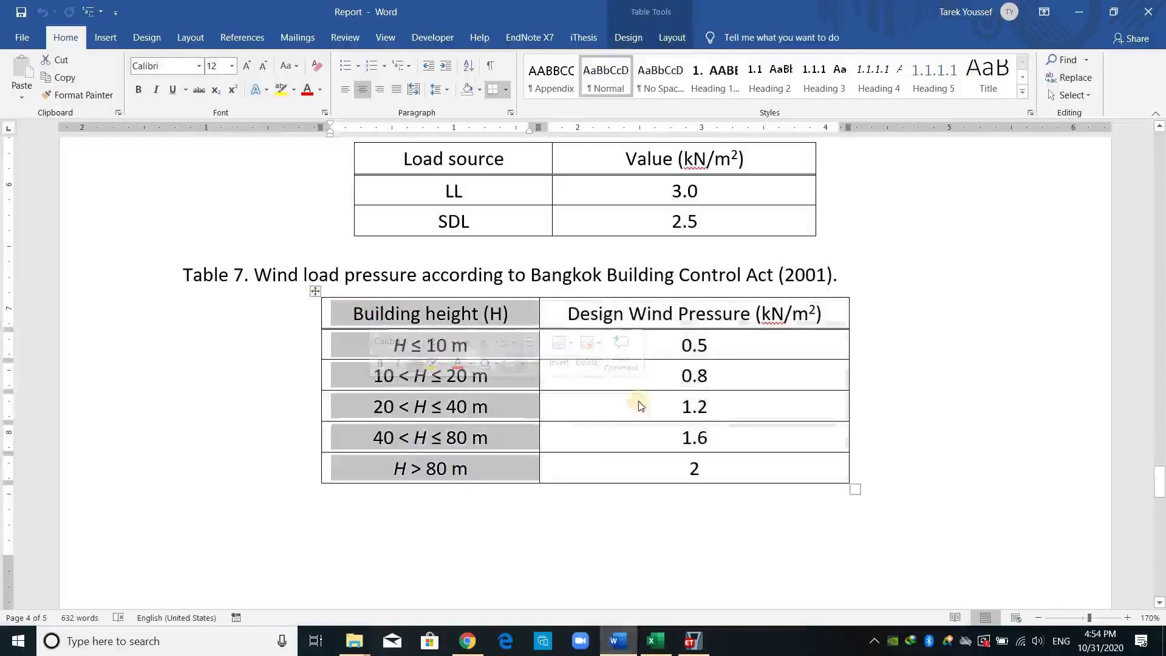
left_click(688, 496)
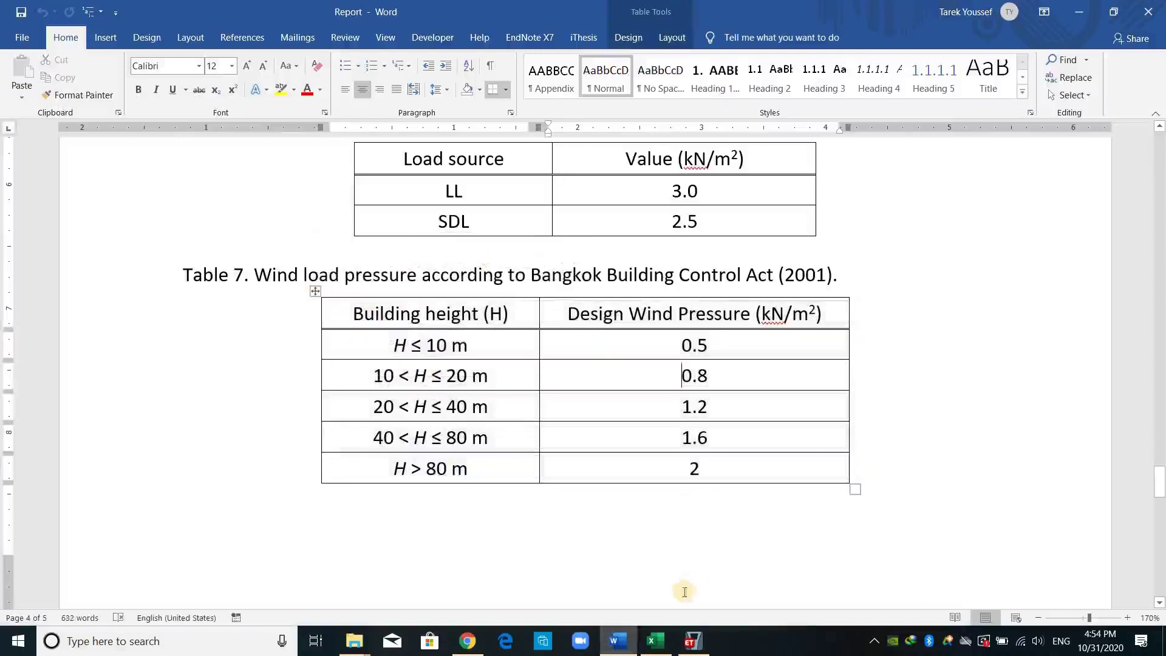
Switch to ETABS and review the WindX and WindY load patterns, including the auto lateral load codes offered for WindY
left_click(693, 638)
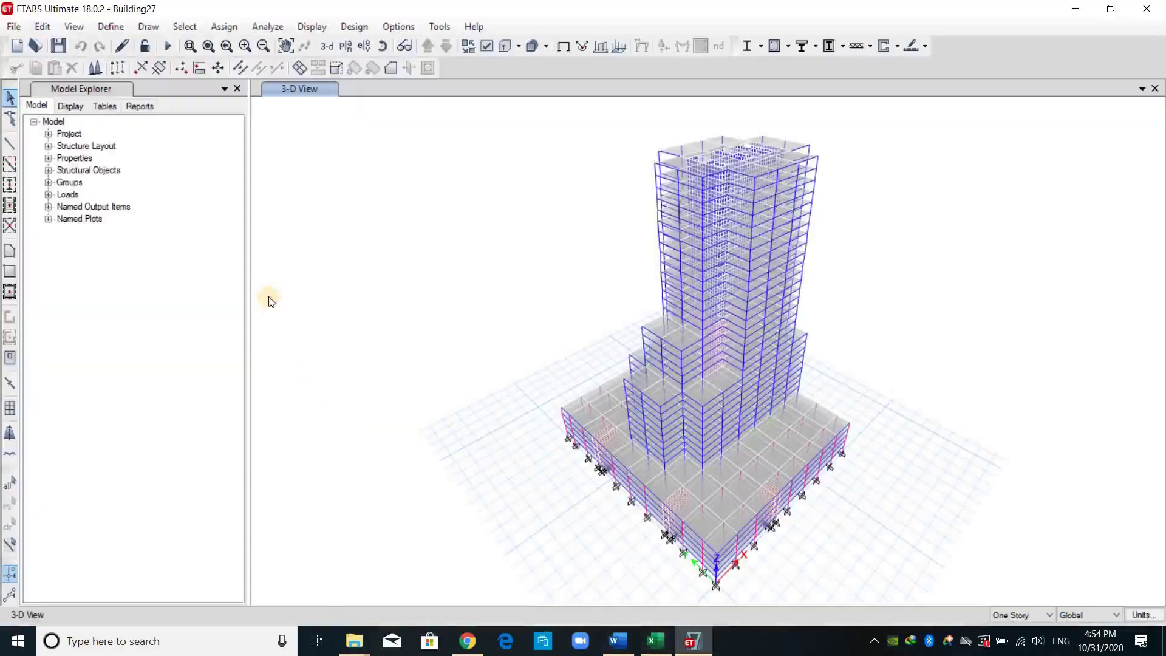
left_click(111, 27)
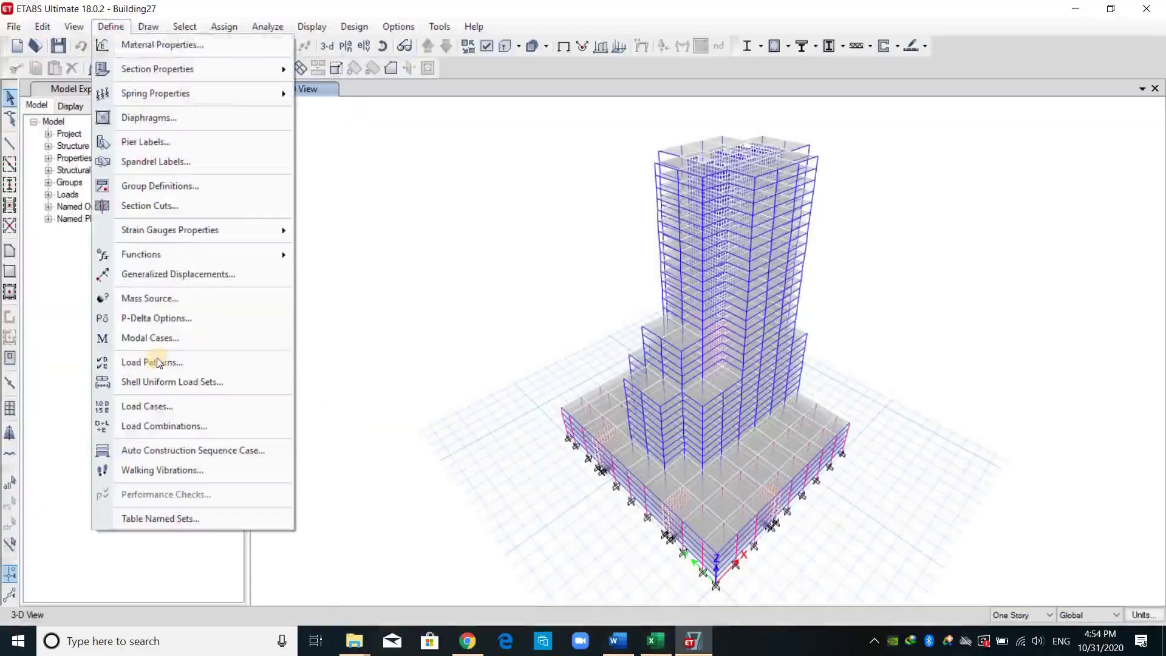
mouse_move(345, 324)
left_mouse_down()
mouse_move(515, 336)
mouse_move(355, 327)
left_mouse_up()
left_click(361, 329)
left_click(697, 338)
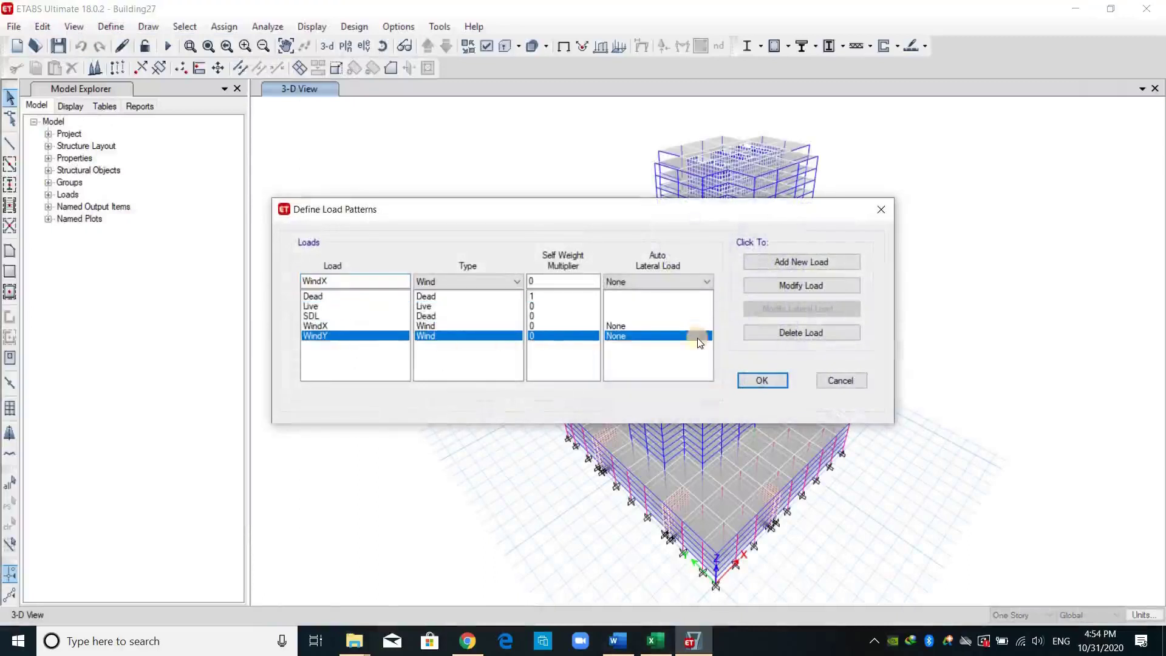
left_click(454, 285)
left_click(653, 282)
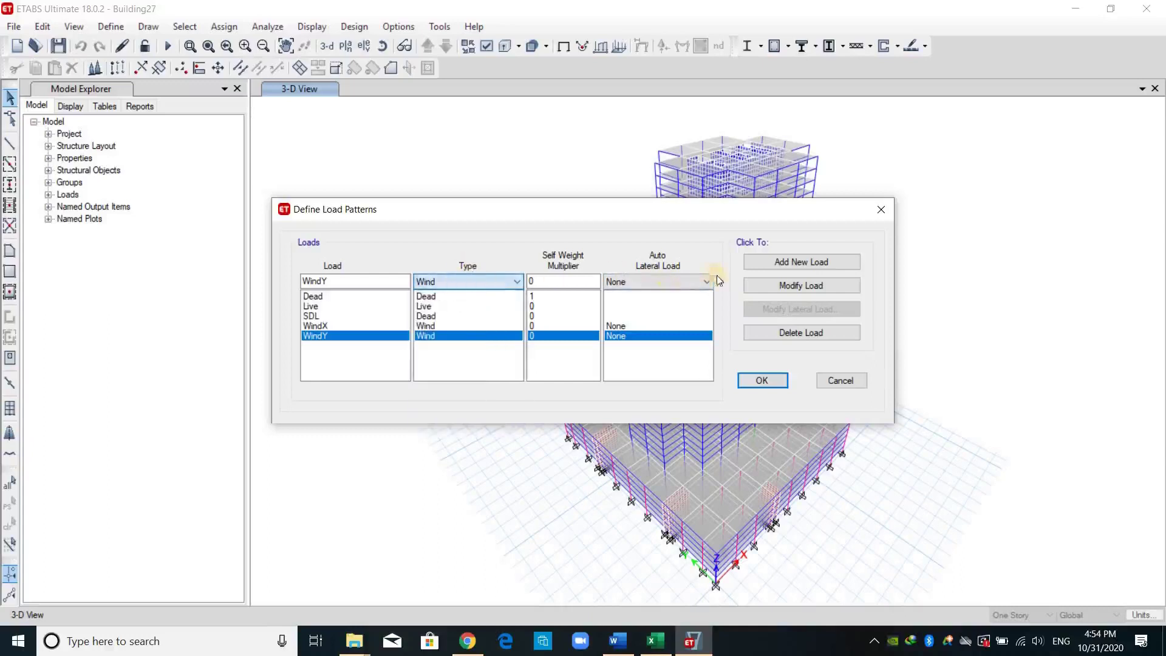
left_click(672, 282)
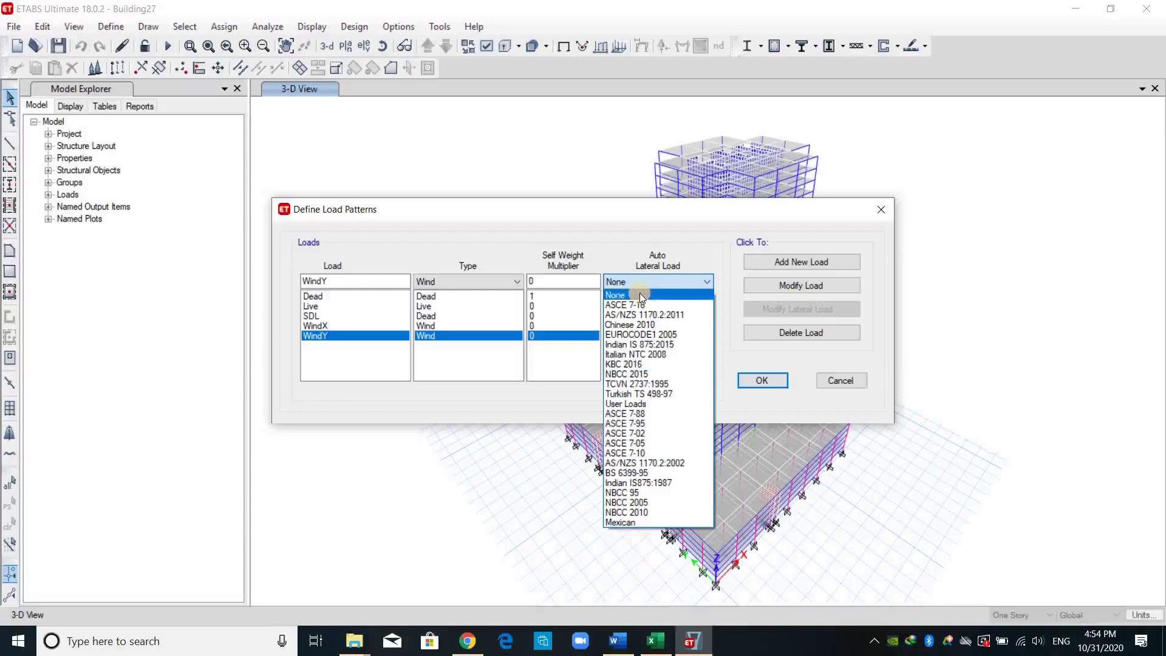
left_click(704, 296)
key("Return")
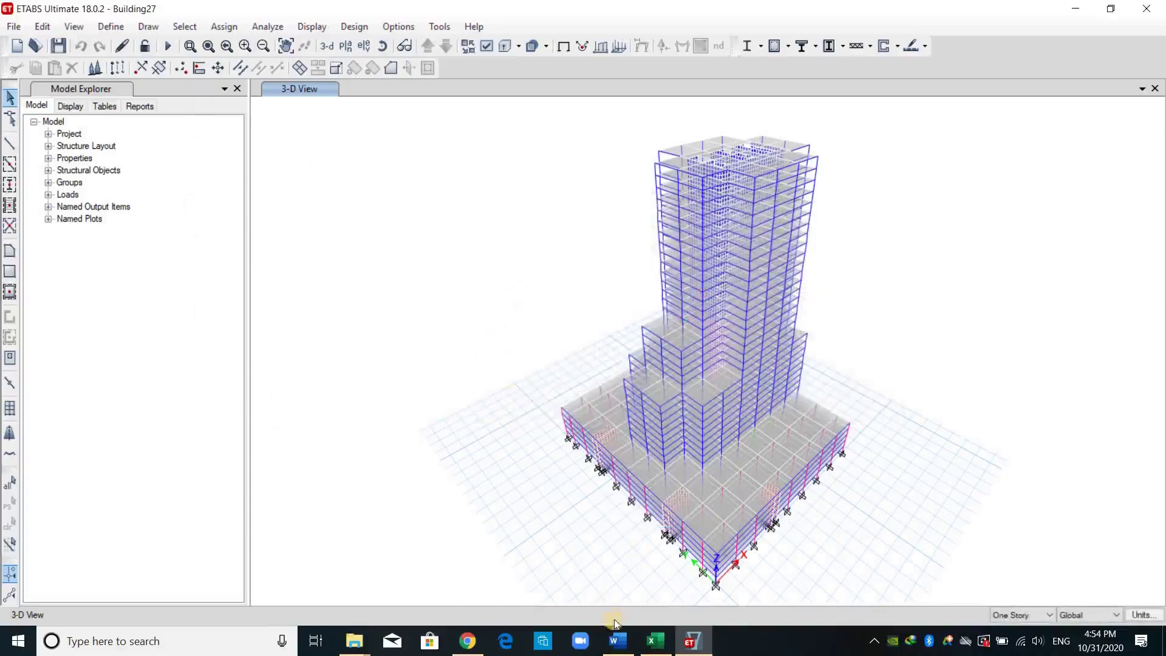
Switch to the Excel workbook and compare the wind pressures on the Wind load sheet with Table 7 in the Word report
left_click(617, 641)
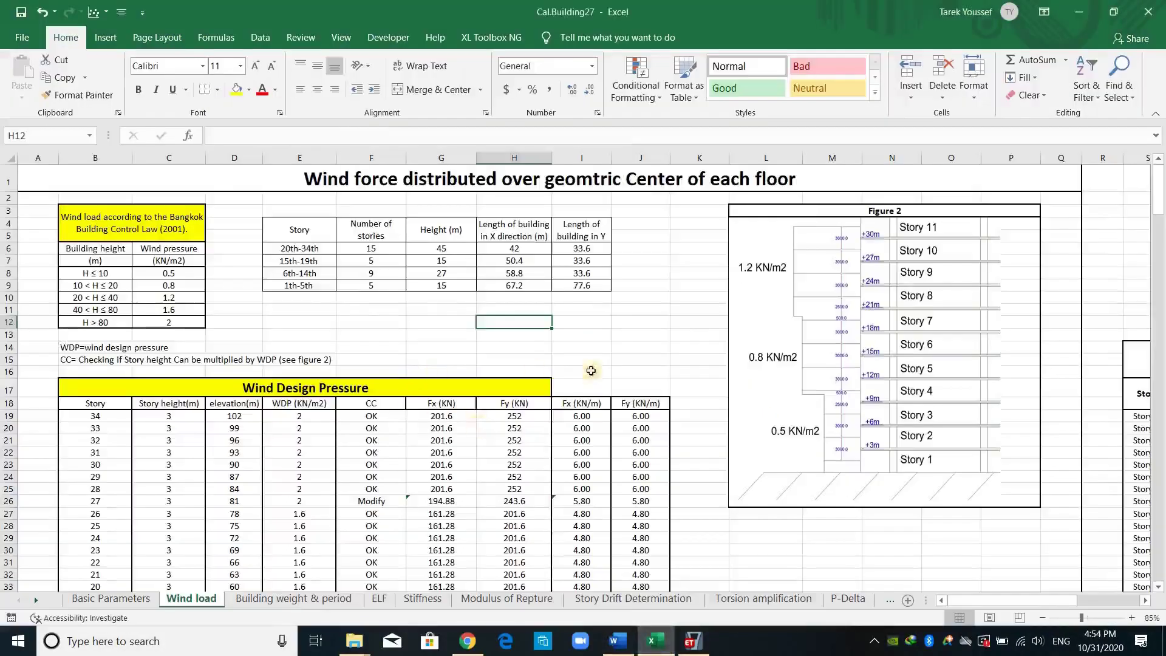
left_click(270, 296)
left_click_drag(94, 274, 182, 322)
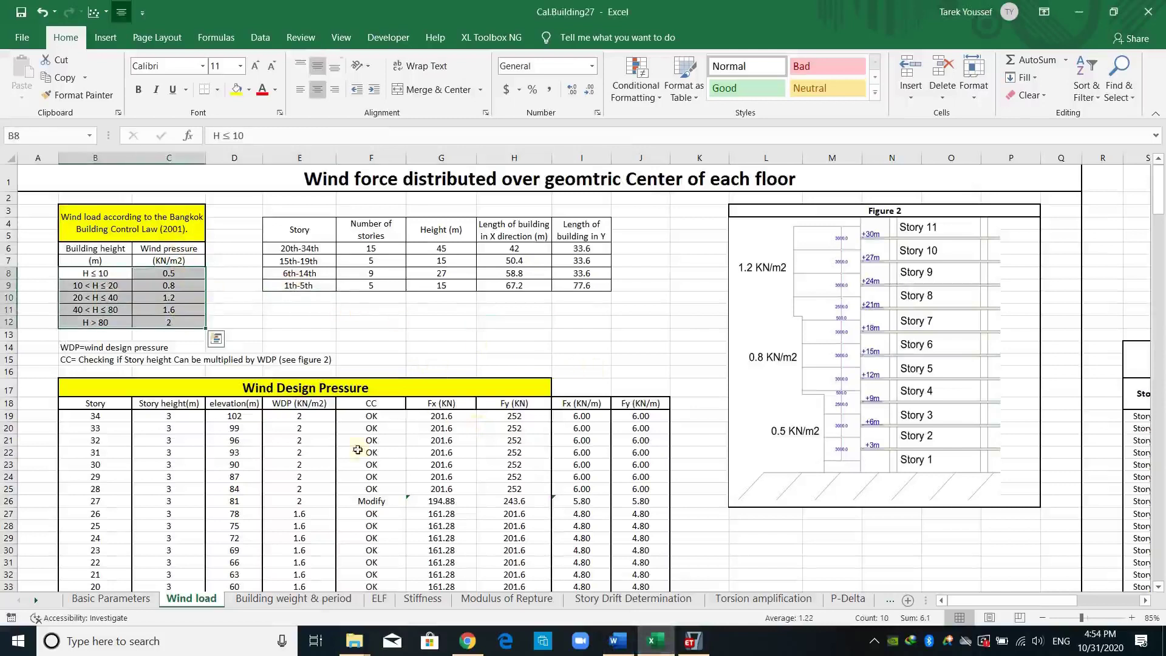
left_click(632, 647)
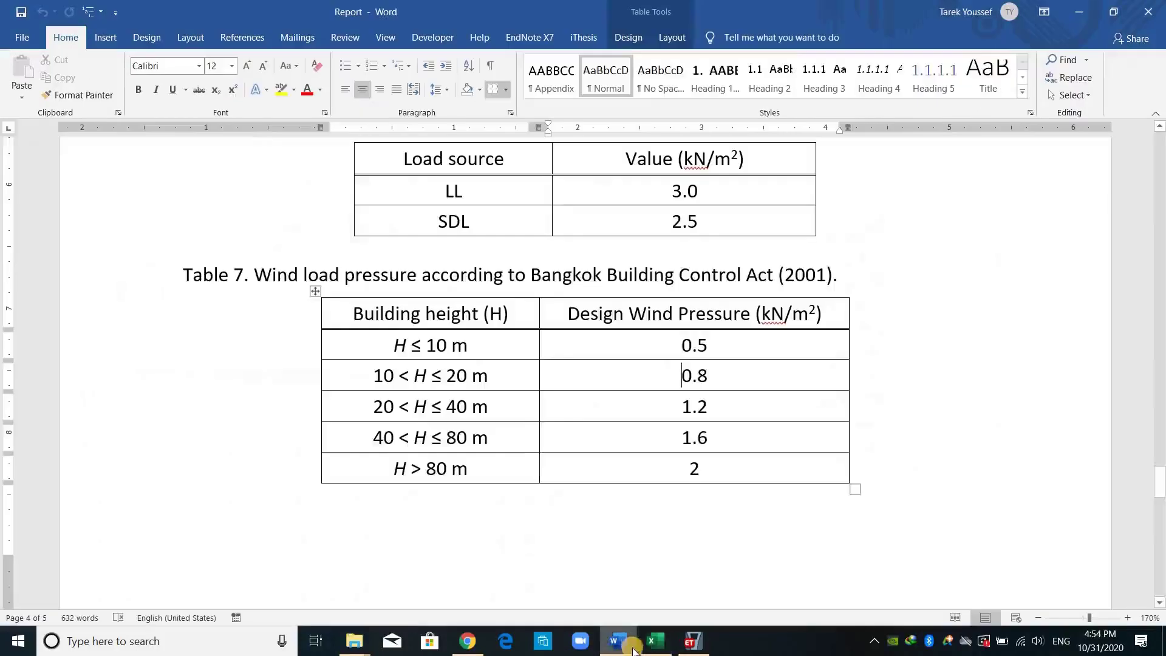
key("alt+Tab")
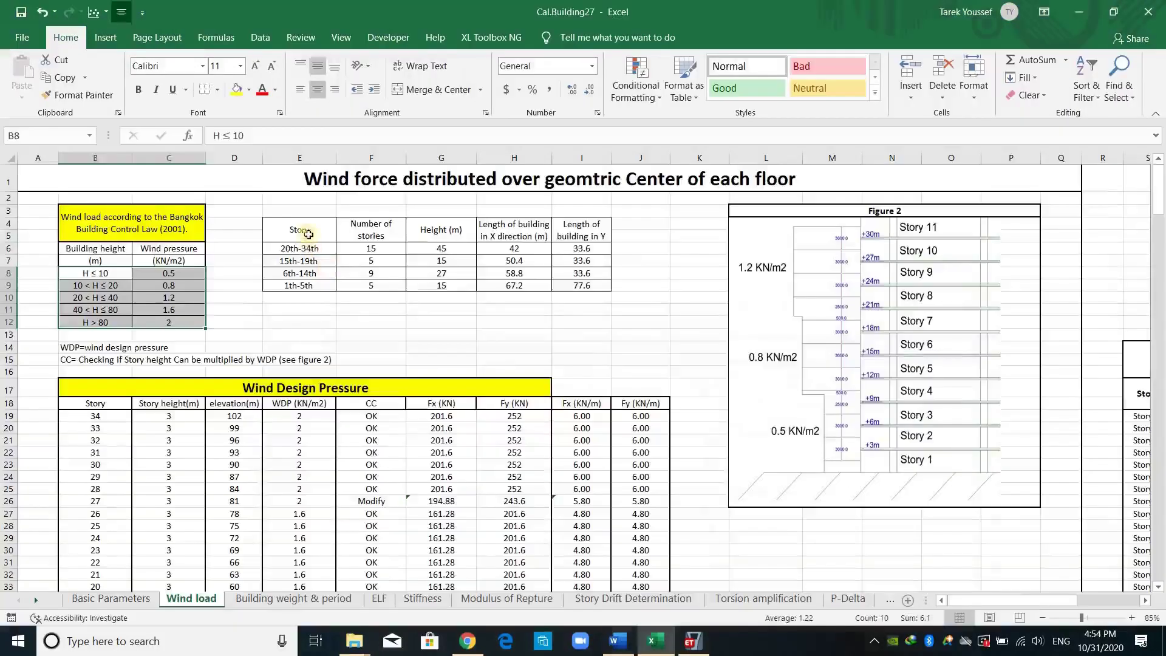
Review the story group table, covering number of stories, height, and building lengths in the X and Y directions
left_click(381, 298)
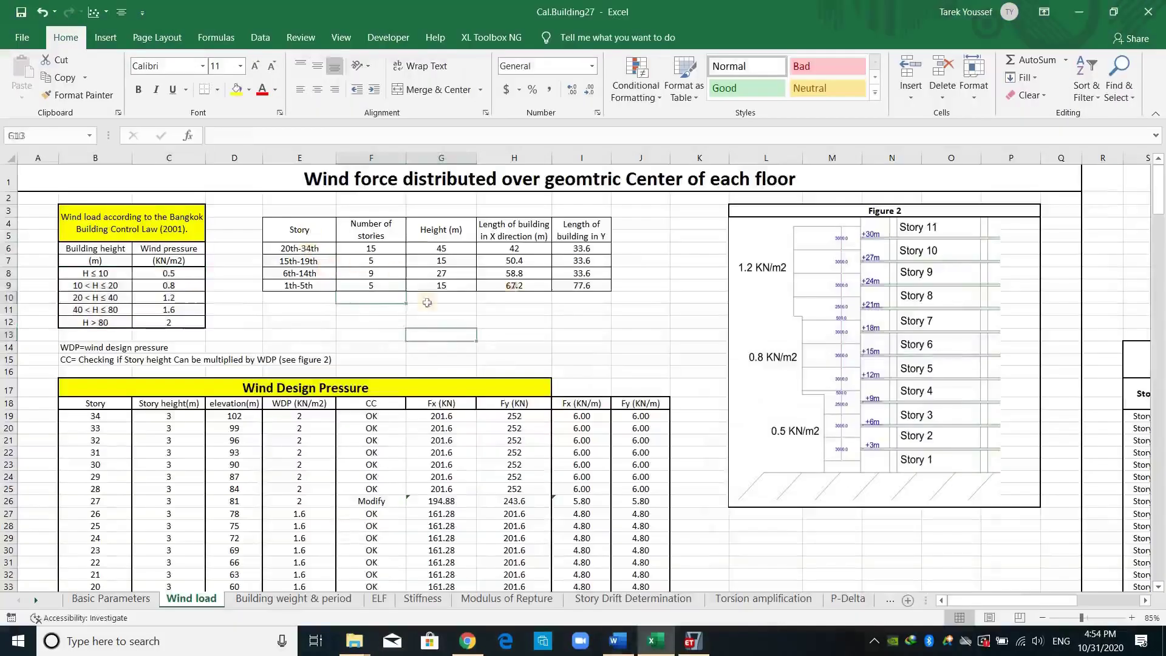
left_click(388, 285)
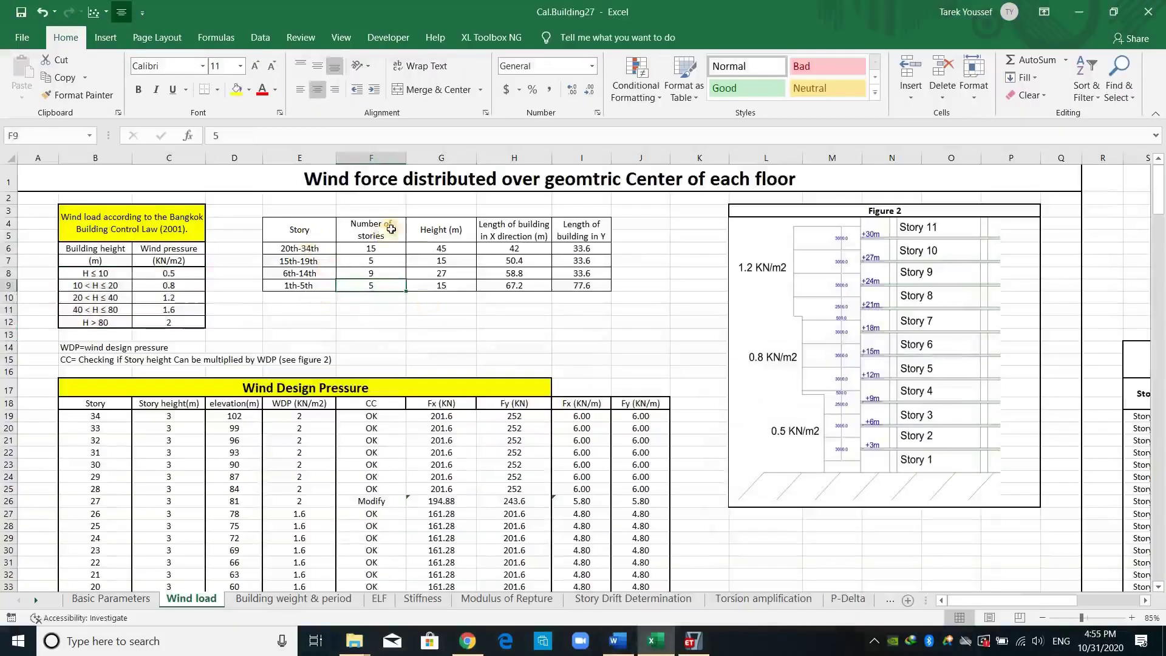
key("Left")
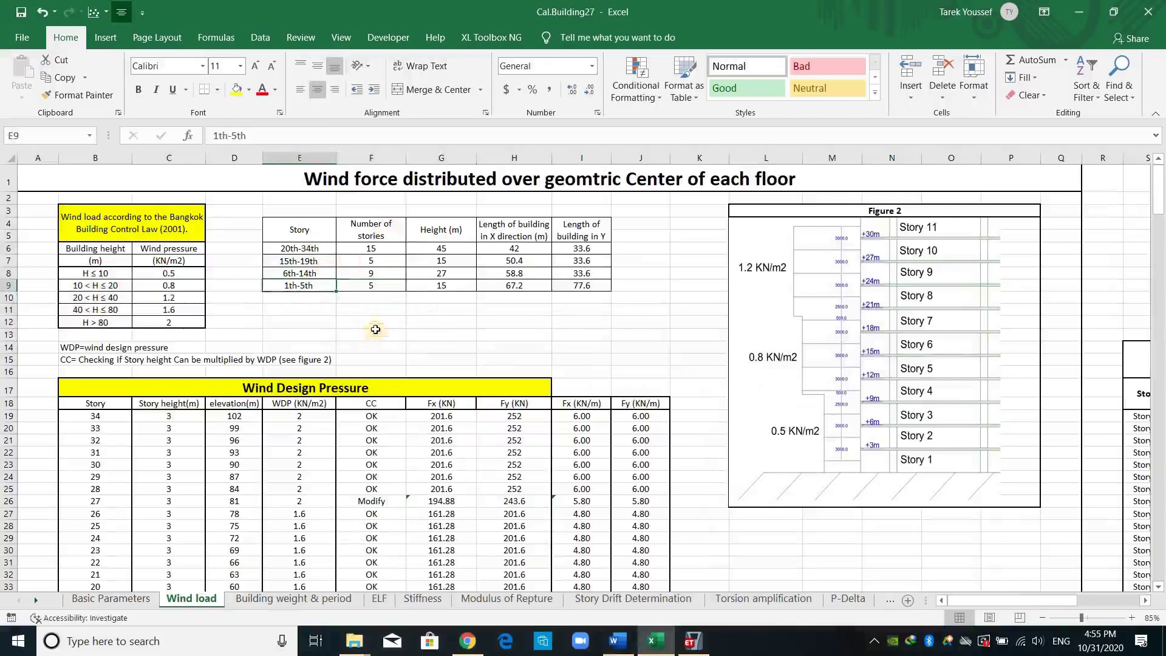
left_click(417, 285)
key("Left")
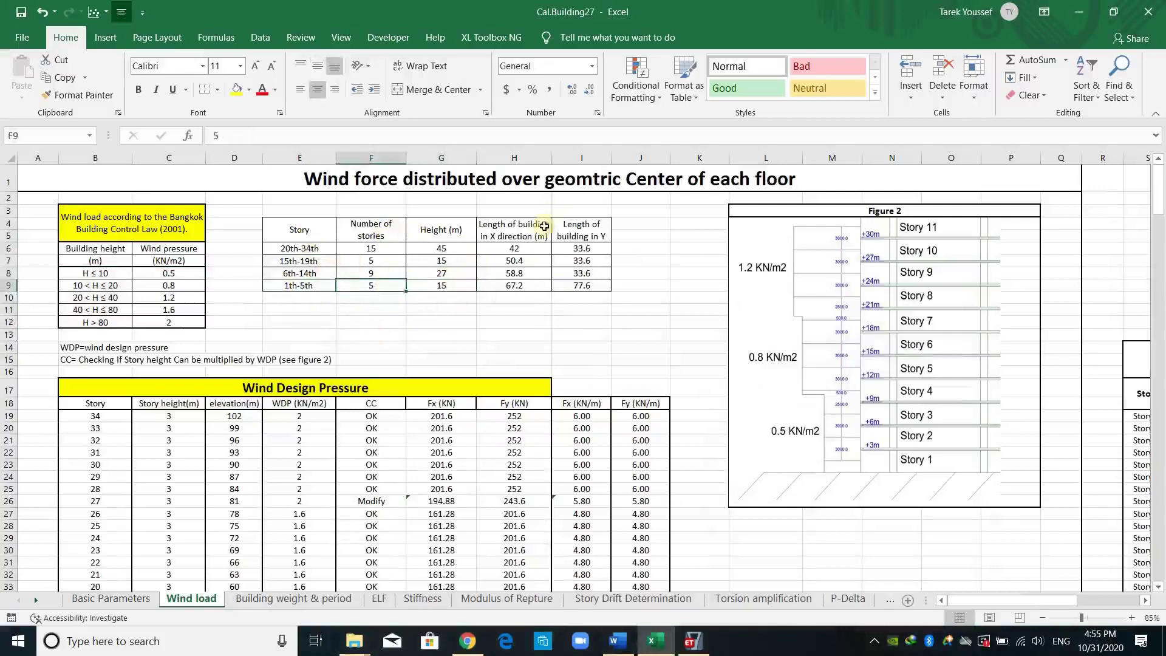
left_click_drag(540, 231, 629, 240)
left_click_drag(603, 281, 595, 284)
left_click(514, 319)
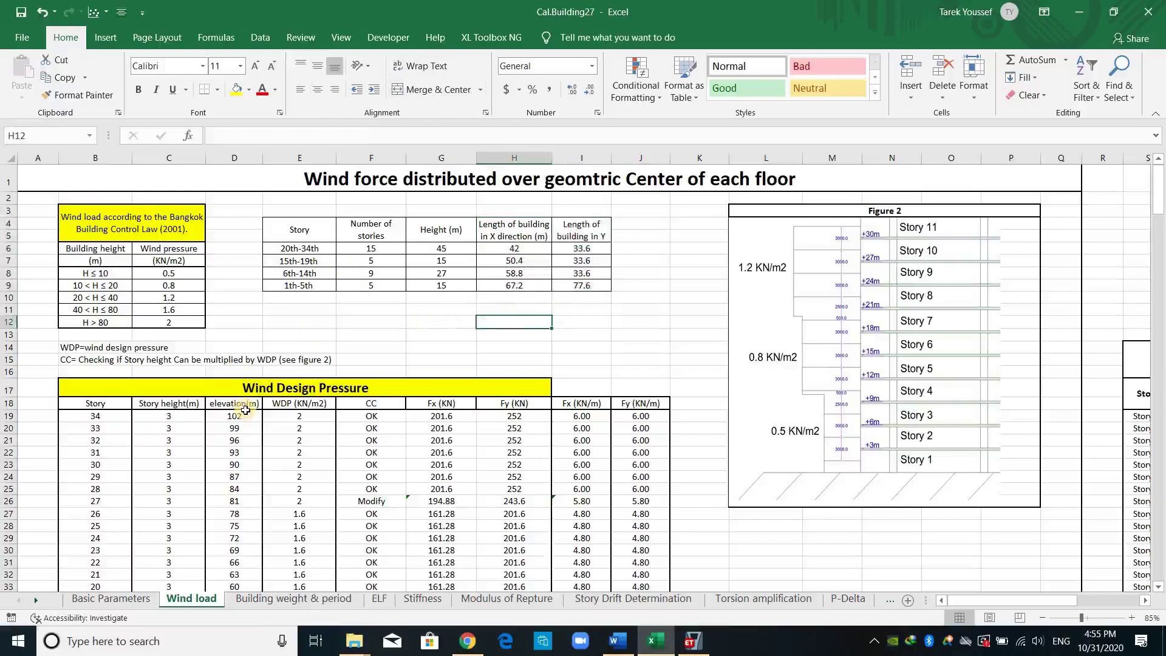
Examine the story, story height, elevation and WDP columns of the Wind Design Pressure table
scroll(210, 397, "down", 3)
left_click_drag(99, 275, 123, 573)
scroll(189, 434, "up", 7)
left_click_drag(190, 406, 184, 600)
left_click_drag(251, 363, 255, 542)
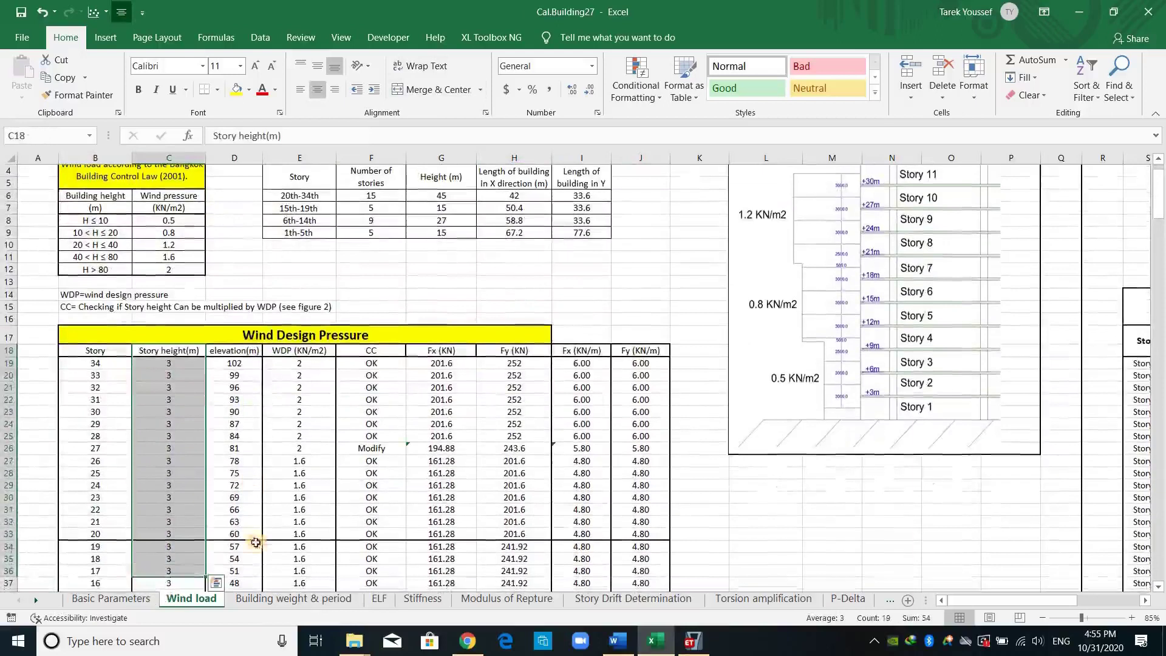
left_click(309, 423)
scroll(304, 399, "up", 1)
left_click_drag(304, 401, 310, 547)
scroll(294, 286, "up", 2)
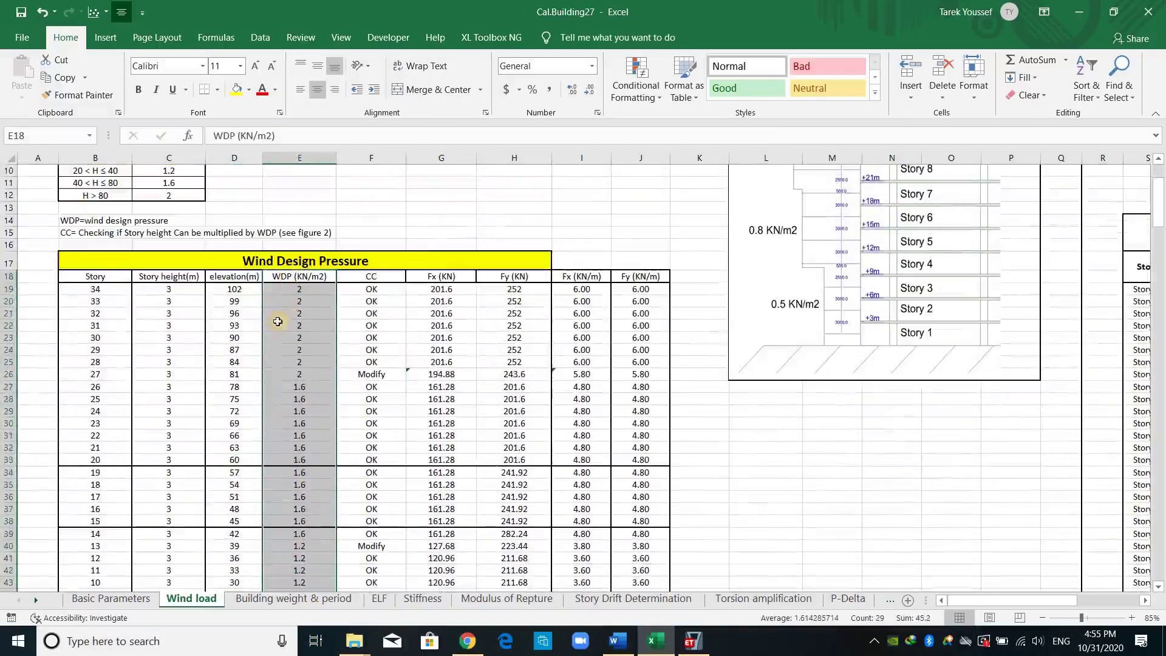
scroll(97, 272, "up", 1)
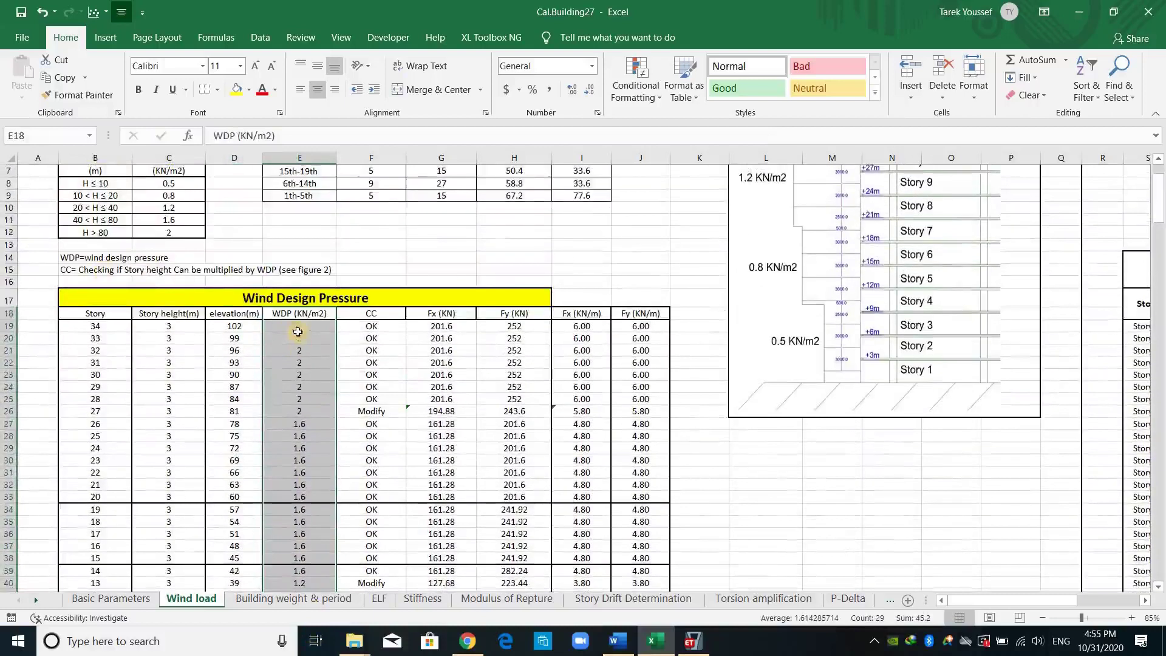
Inspect the WDP formula and check the pressures of stories 27 to 34 against the H > 80 row
key("Down")
scroll(243, 447, "up", 1)
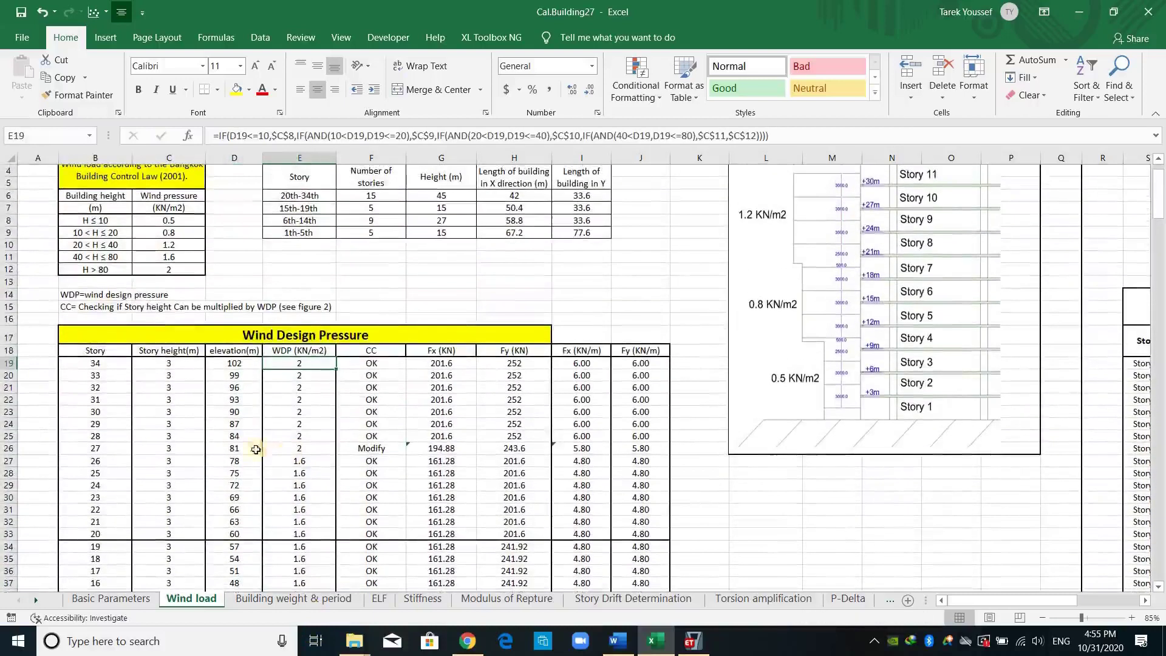
left_click_drag(237, 450, 96, 363)
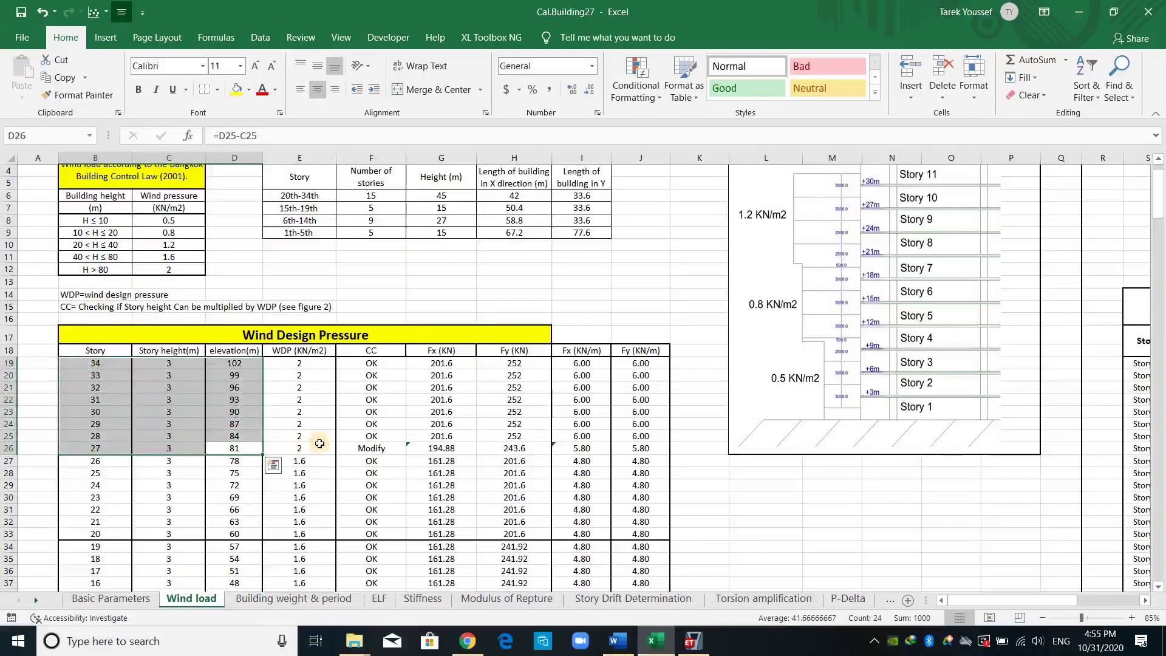
left_click_drag(320, 445, 315, 363)
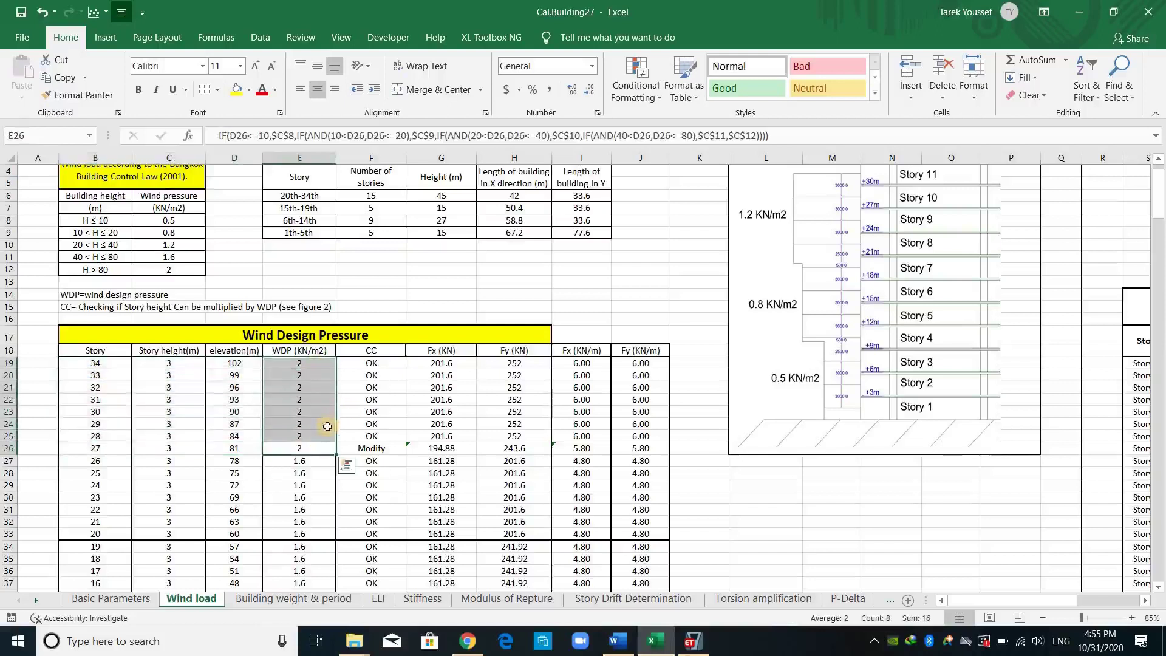
scroll(172, 326, "up", 2)
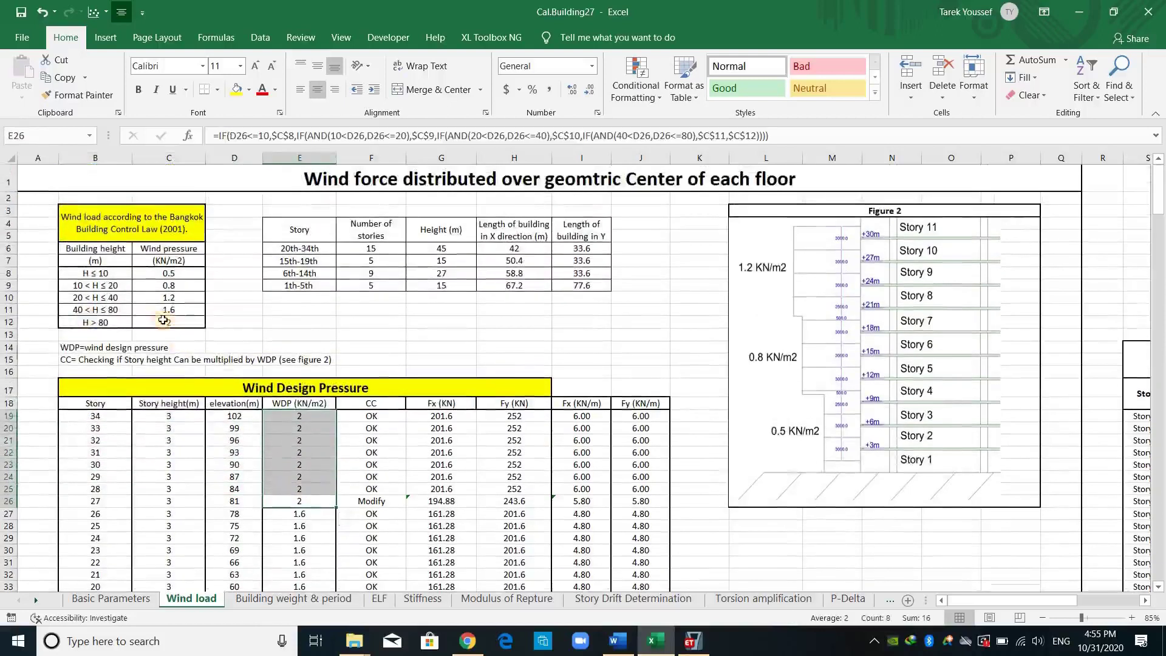
left_click(170, 322)
key("shift+Left")
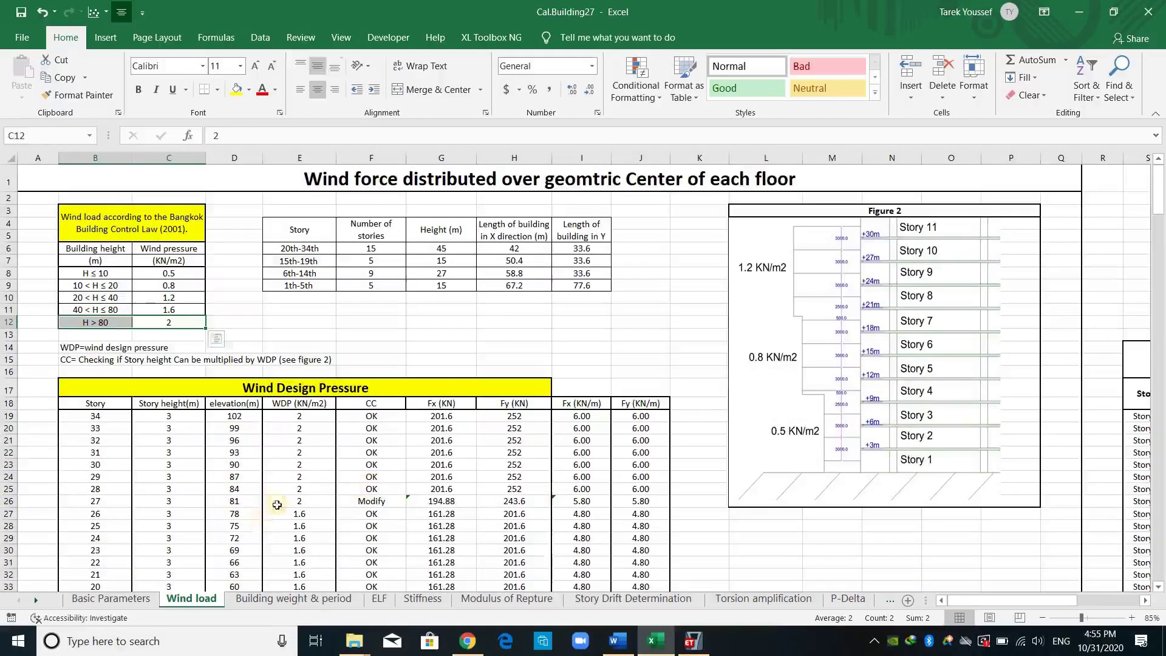
Check the wind pressures of stories 14 to 26 and the stories from 13 down against the height ranges
scroll(280, 486, "down", 1)
scroll(211, 391, "down", 2)
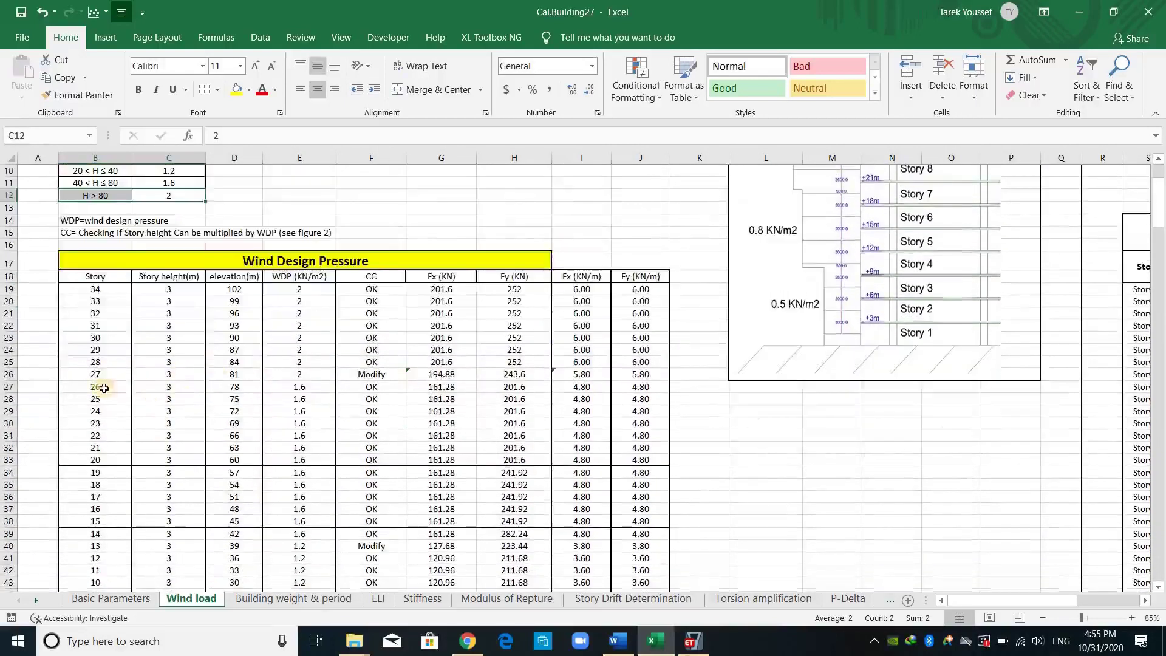
left_click_drag(95, 386, 310, 542)
scroll(255, 340, "up", 1)
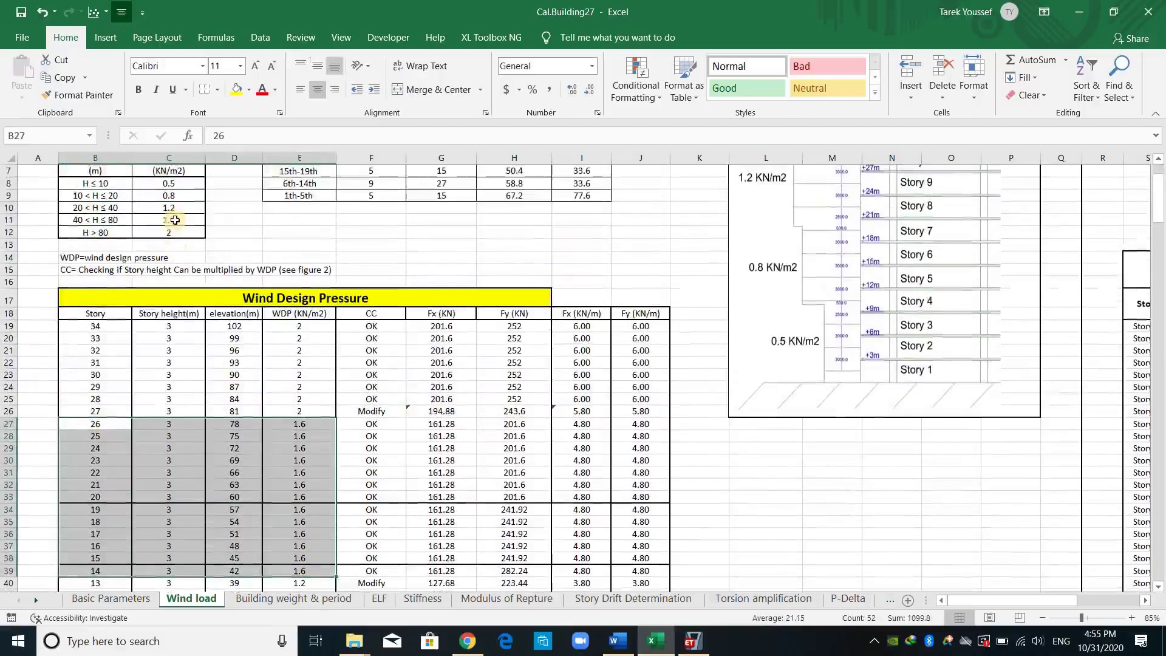
left_click(172, 220)
scroll(300, 383, "down", 8)
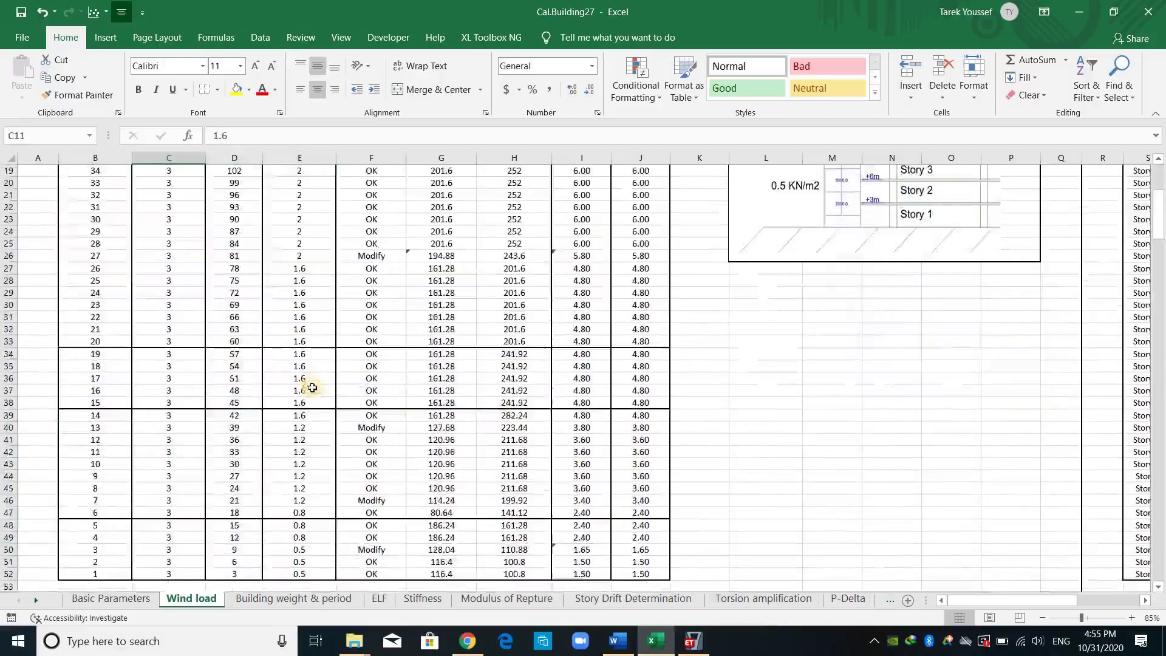
left_click_drag(95, 281, 307, 416)
scroll(315, 329, "up", 7)
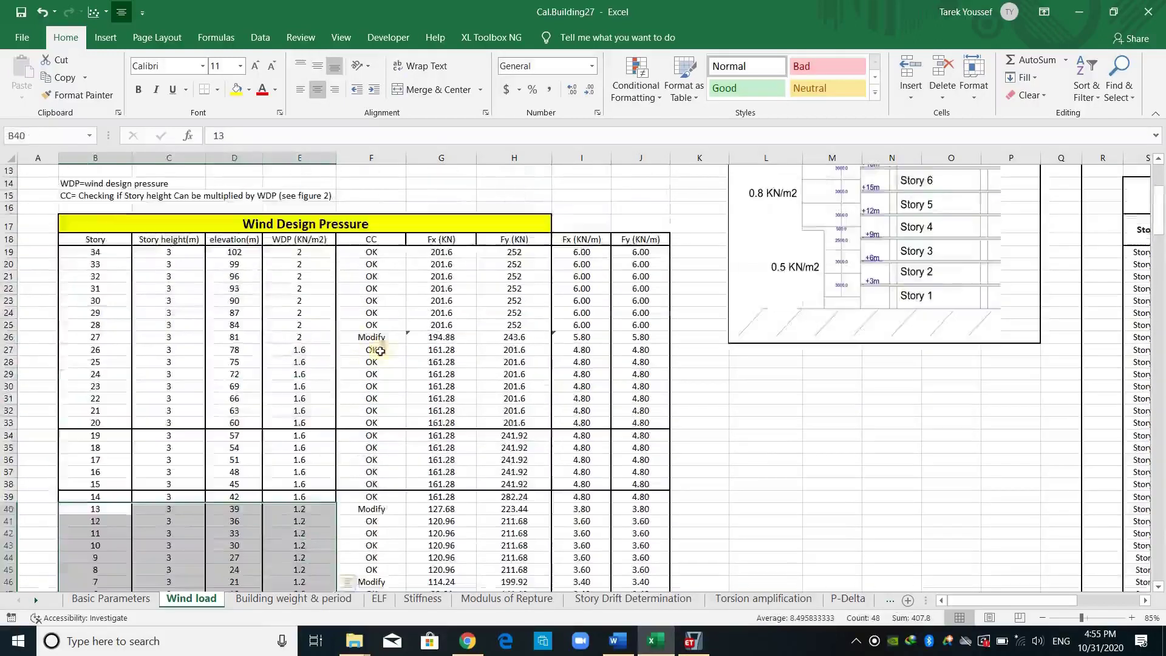
Compare the elevation and WDP columns and inspect the WDP formula for story 24
left_click_drag(300, 289, 300, 459)
left_click_drag(235, 276, 259, 447)
left_click(303, 412)
scroll(355, 433, "up", 3)
scroll(384, 368, "down", 1)
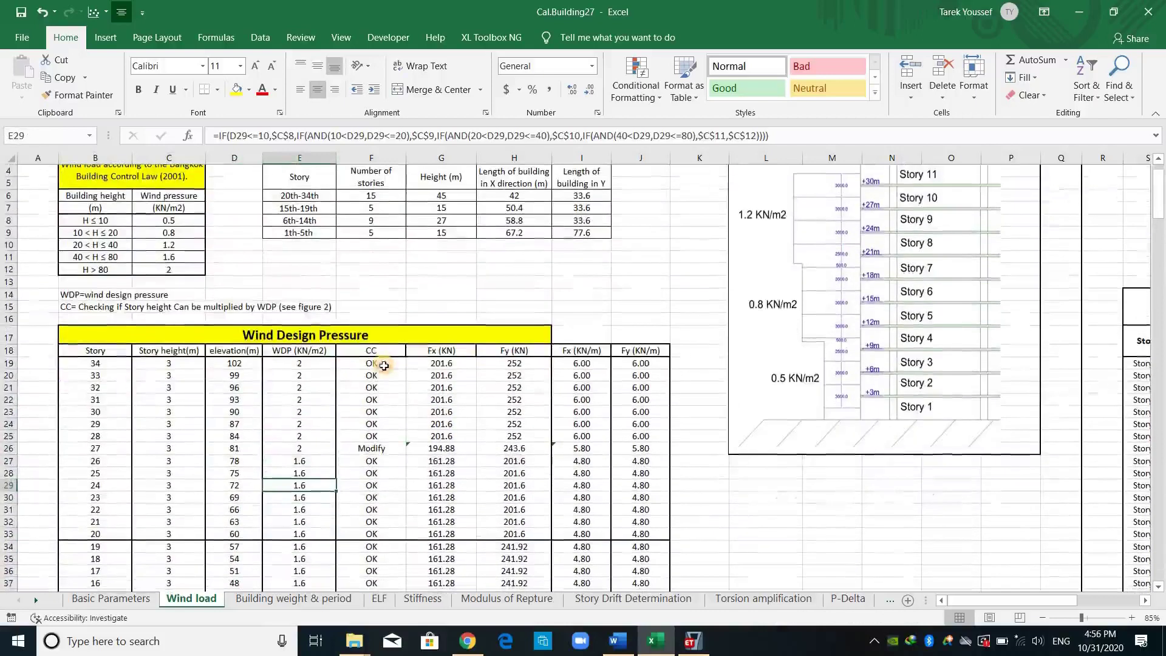
Examine the CC check column and inspect the Fx formula for story 34
left_click_drag(383, 365, 393, 522)
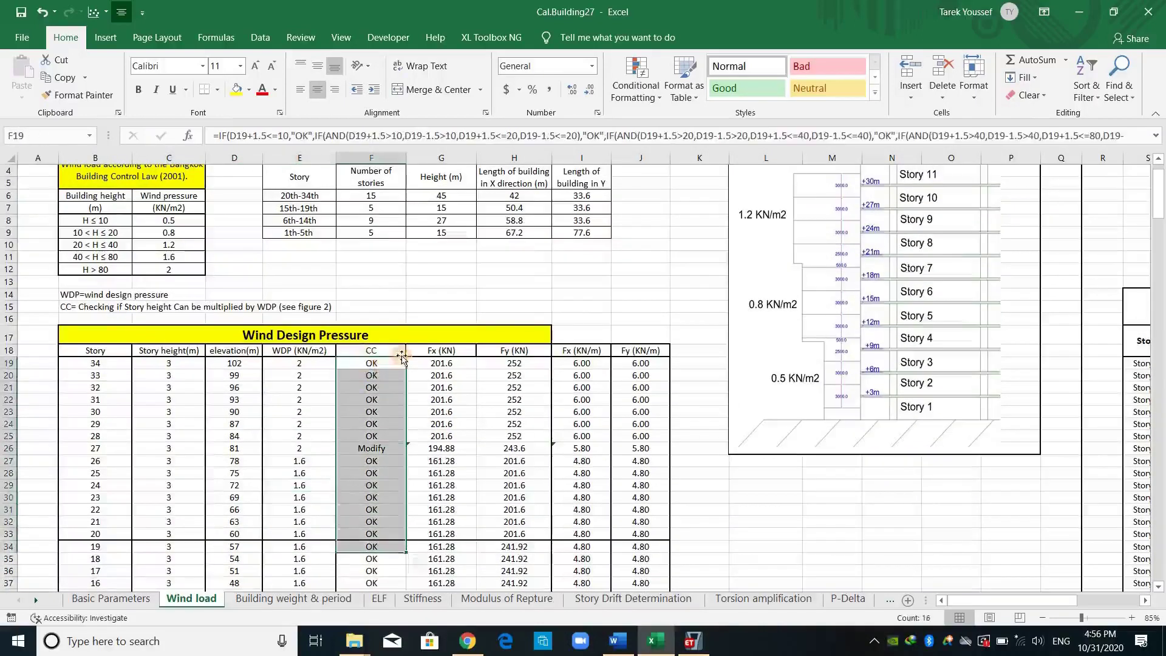
left_click(393, 351)
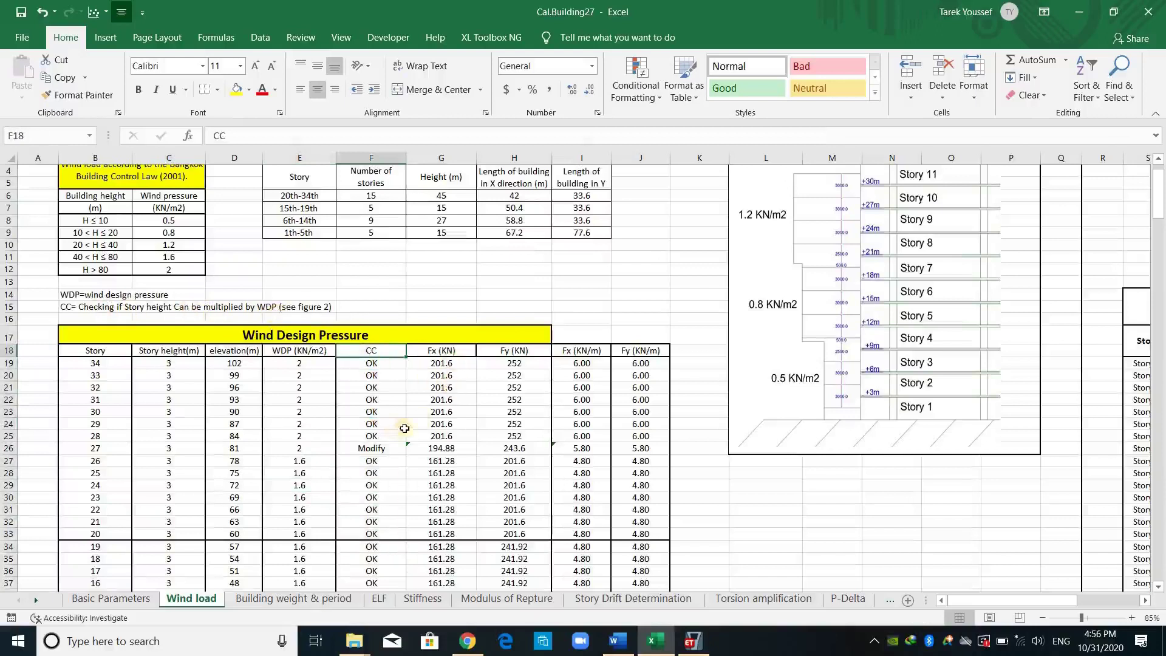
left_click(458, 363)
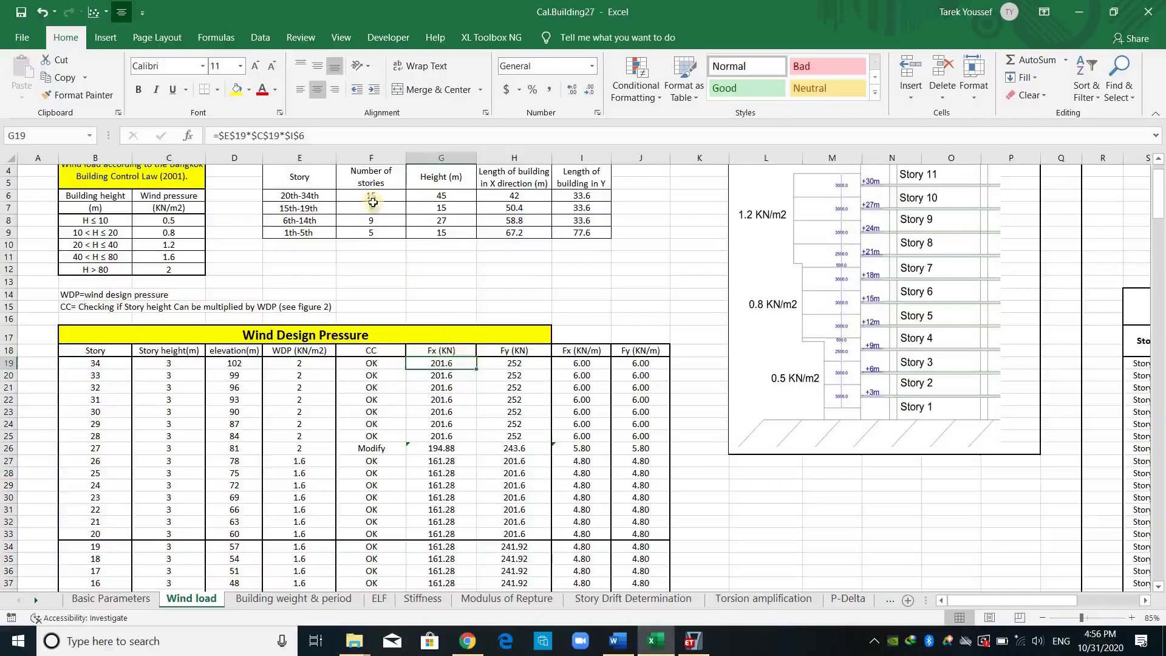
Check the cells referenced by the story 34 Fx formula and look at the building model in ETABS
left_click(378, 130)
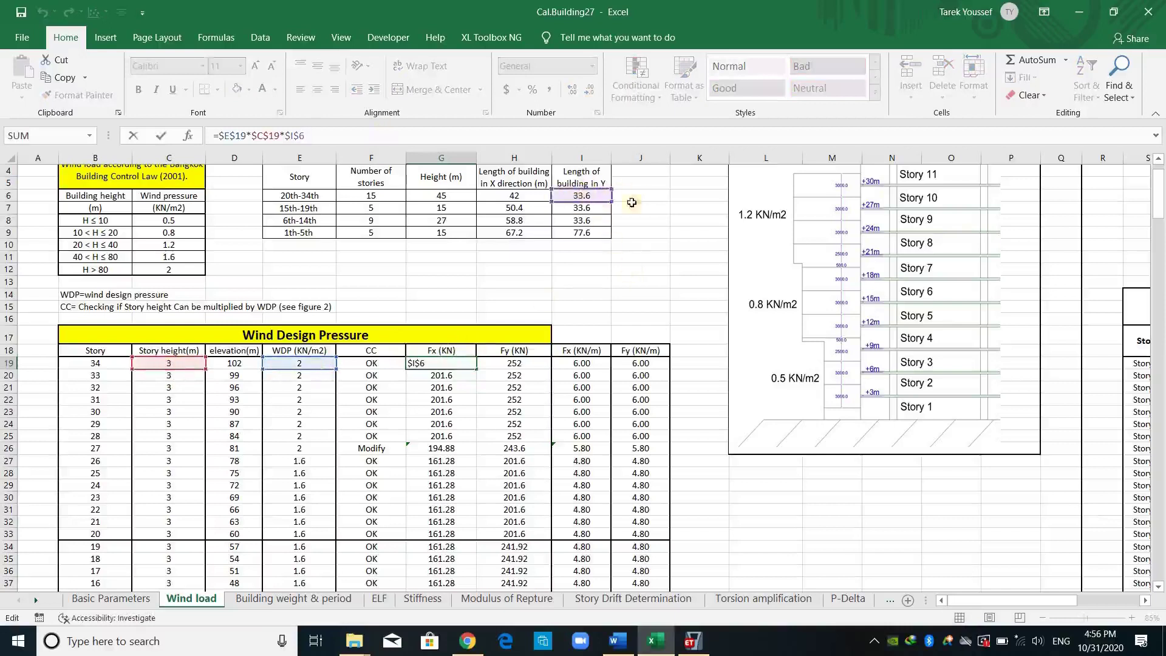
key("Return")
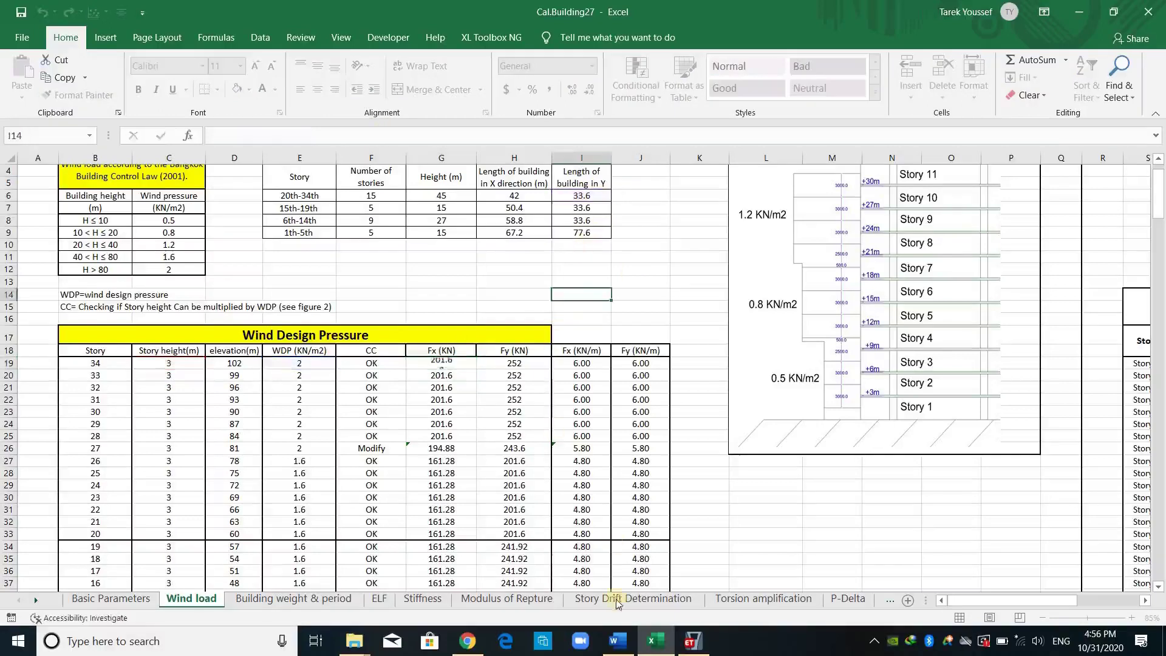
key("alt+Tab")
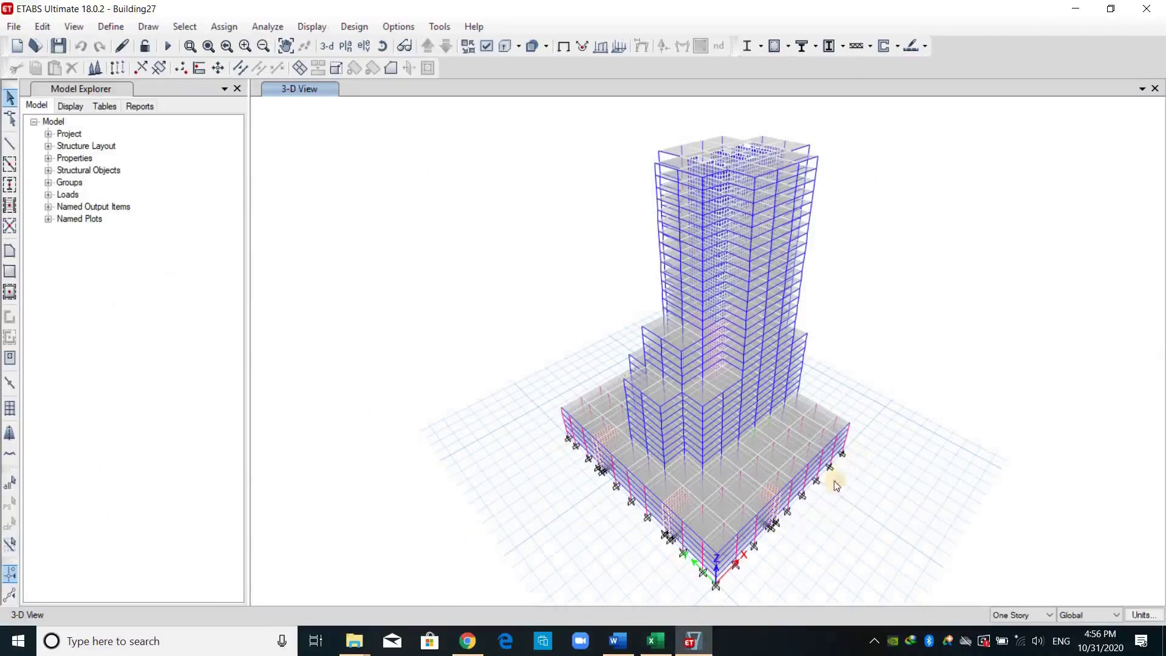
Switch back to Excel and trace the story 34 Fx formula to its WDP, story height and building length in Y
left_click(655, 640)
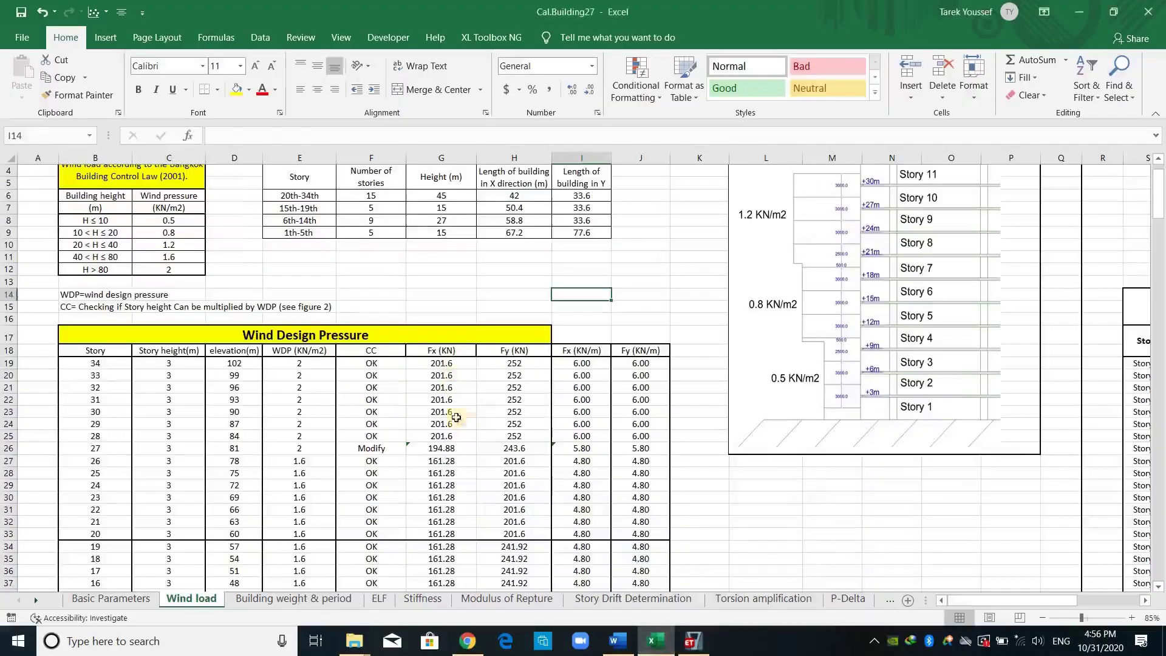
left_click(442, 364)
scroll(454, 373, "up", 1)
scroll(454, 373, "down", 1)
left_click(418, 135)
scroll(365, 346, "up", 1)
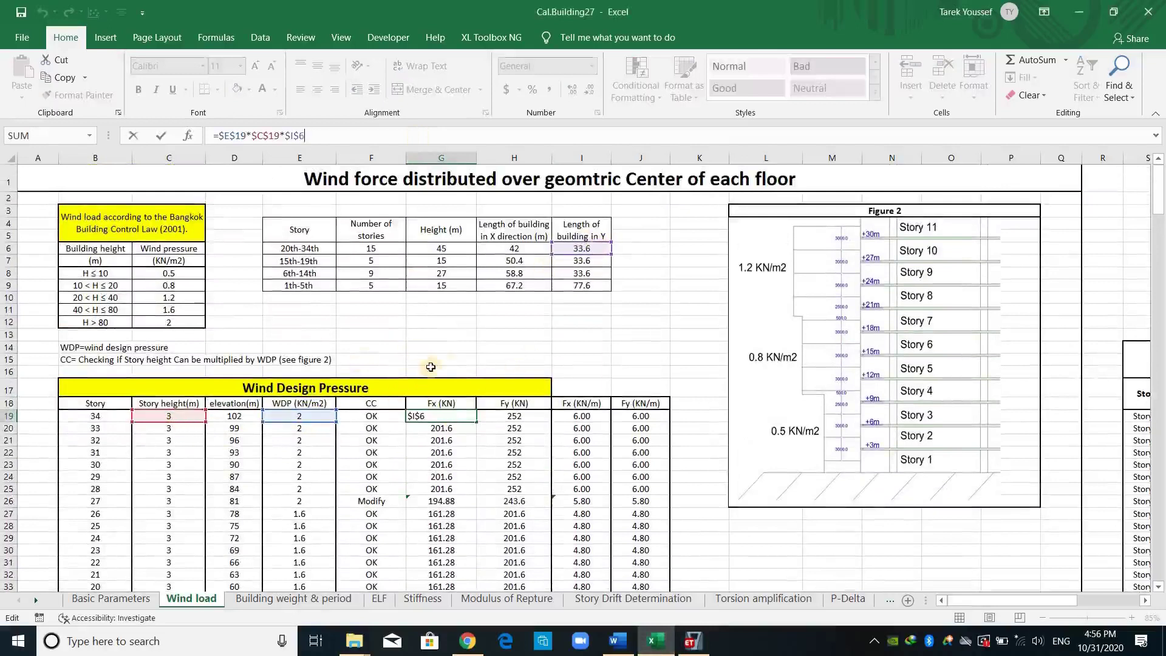
key("ctrl+Return")
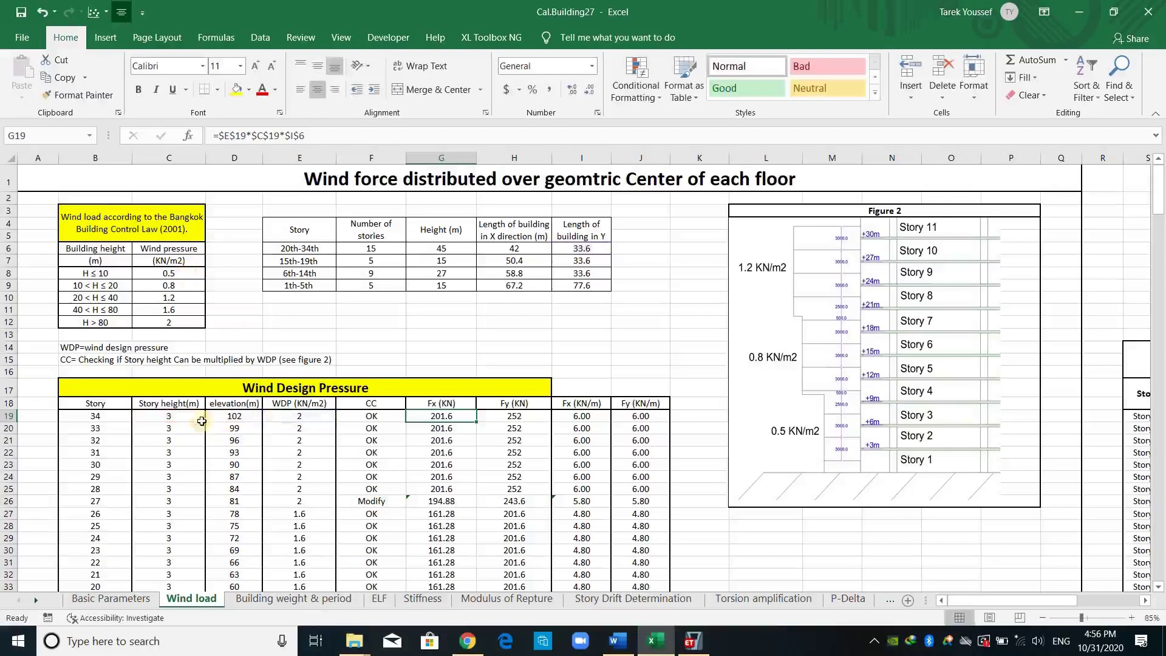
left_click(191, 418)
left_click(583, 251)
left_click(471, 350)
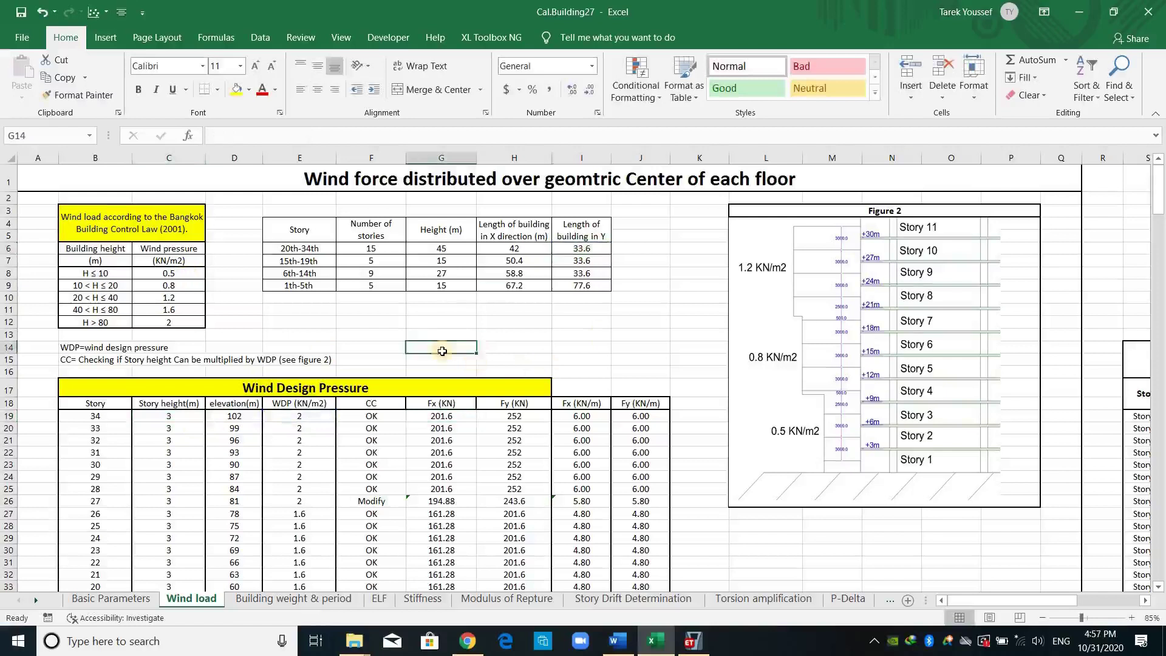
Inspect the CC check formula and the Fx formula for story 27, marked Modify
scroll(442, 352, "down", 1)
left_click(394, 448)
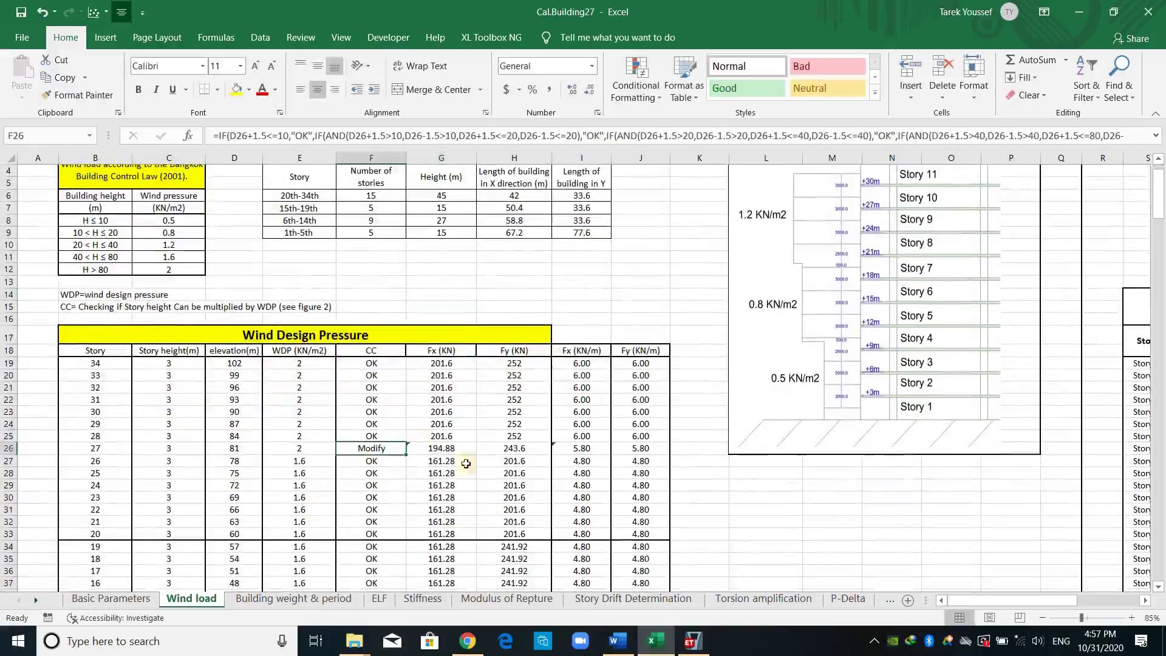
left_click(425, 450)
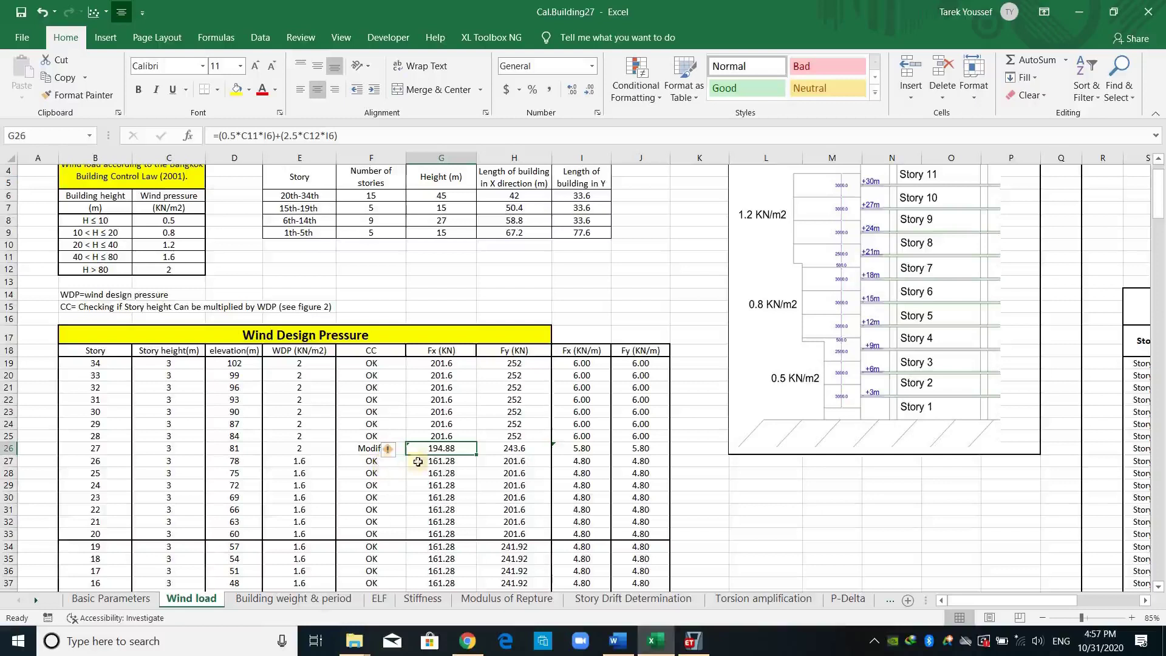
Enlarge the Figure 2 story pressure picture and examine its pressure boundaries between stories
left_click(734, 448)
left_click_drag(728, 454, 629, 559)
scroll(796, 499, "down", 1)
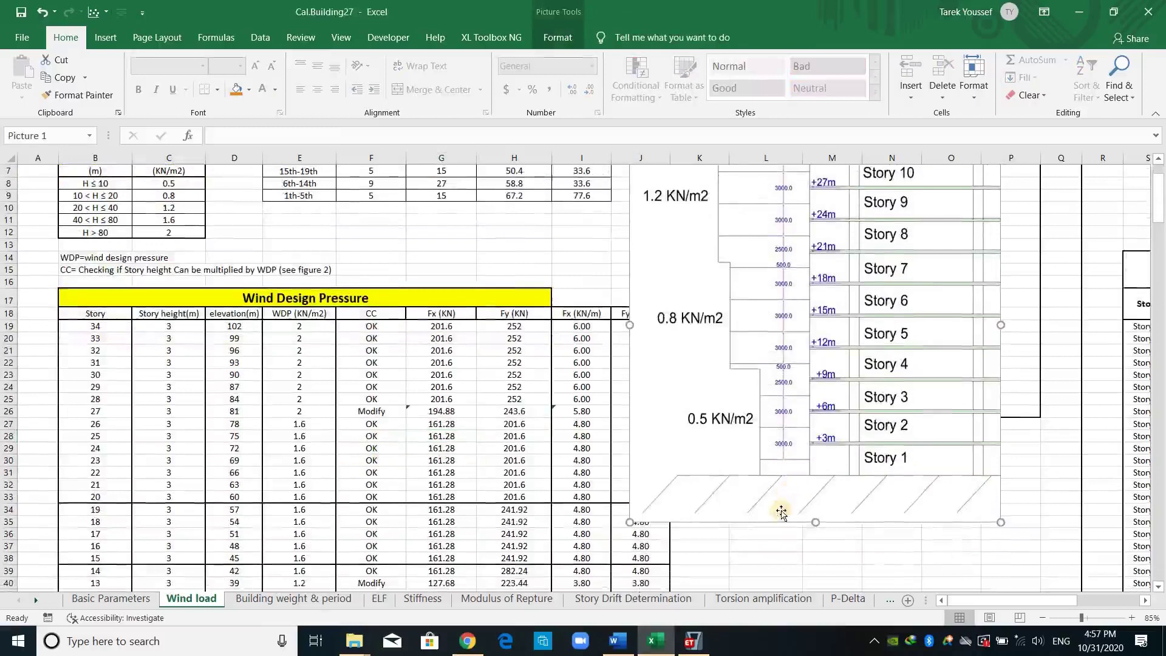
scroll(780, 501, "up", 1)
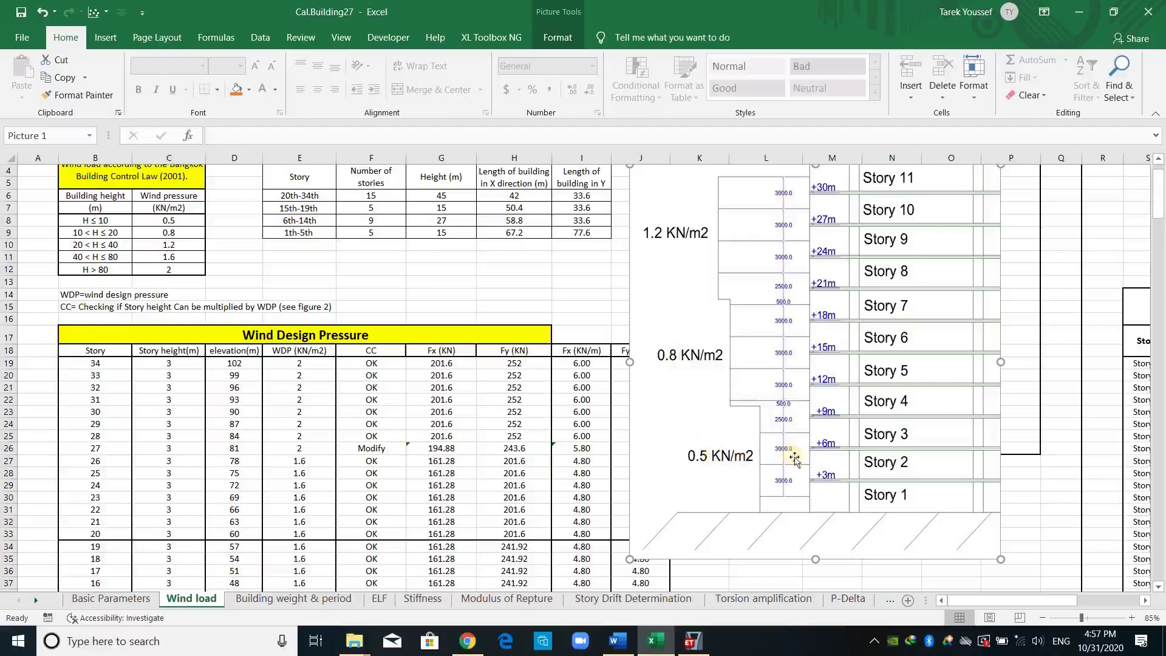
Reduce the Figure 2 picture and move it down beside the lowest stories of the Wind Design Pressure table
left_click_drag(907, 469, 957, 475)
left_click_drag(1052, 564, 922, 471)
left_click_drag(884, 430, 948, 393)
scroll(850, 434, "up", 1)
left_click_drag(832, 377, 784, 423)
scroll(783, 423, "down", 5)
left_click_drag(831, 193, 783, 383)
scroll(784, 328, "down", 6)
left_click_drag(950, 391, 997, 428)
left_click_drag(837, 425, 842, 400)
left_click(561, 453)
scroll(559, 455, "up", 1)
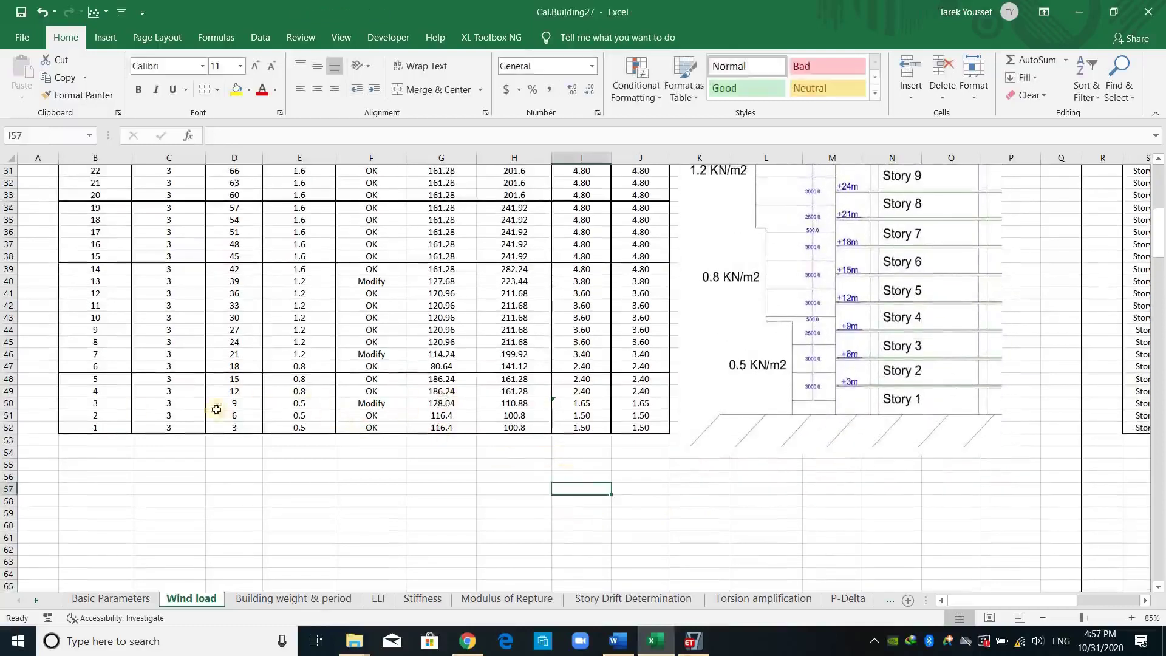
Inspect the story 3 Fx formula, comparing its 0.5 and 2.5 m portions with the referenced pressures and building length
left_click(466, 403)
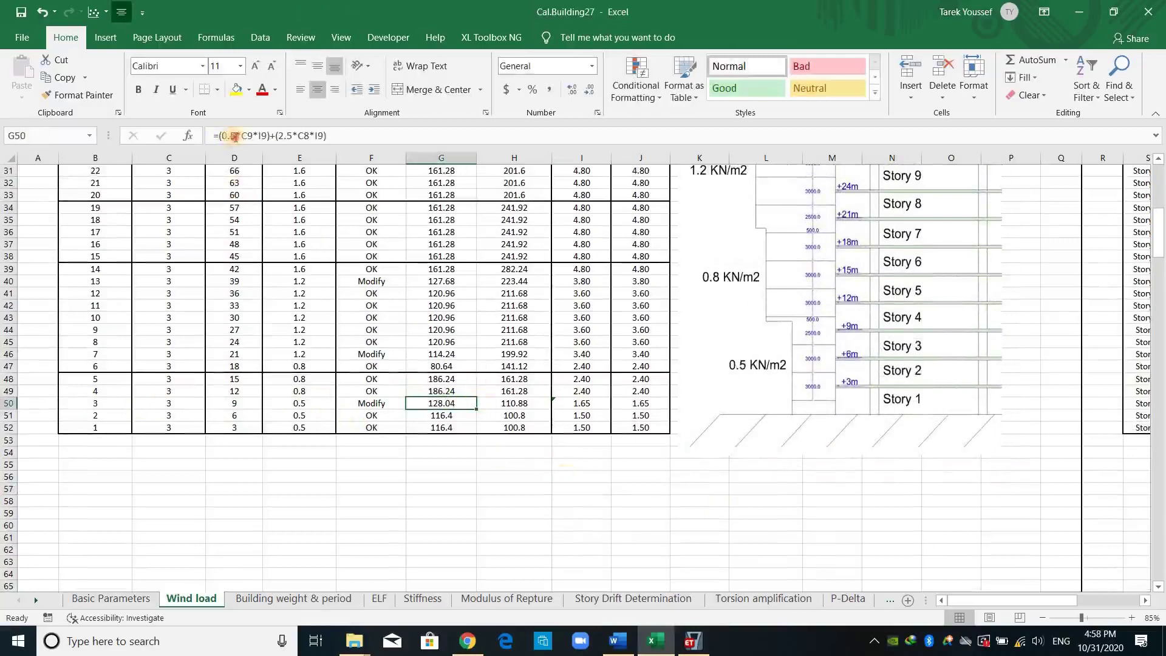
double_click(235, 137)
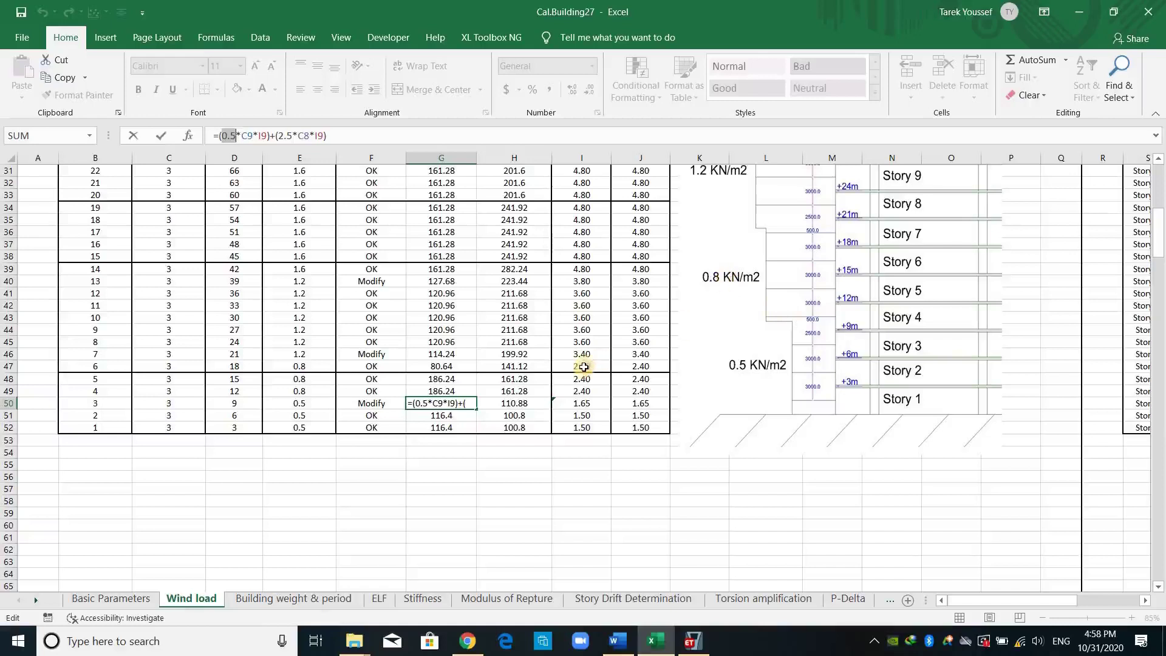
scroll(583, 366, "up", 9)
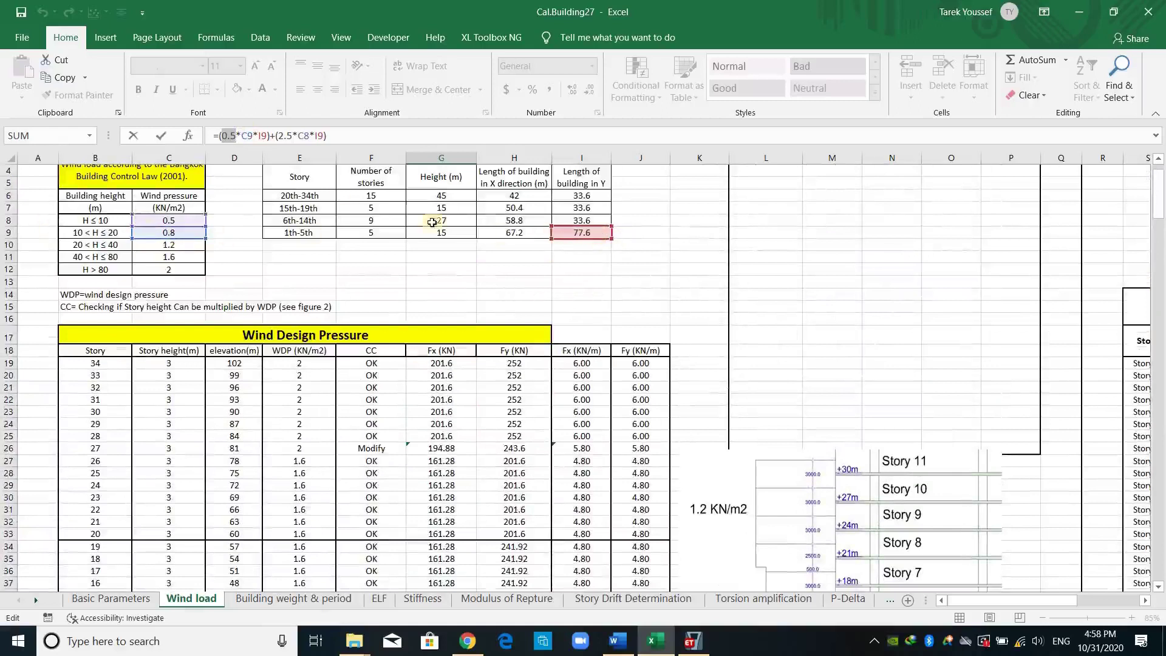
scroll(793, 440, "down", 6)
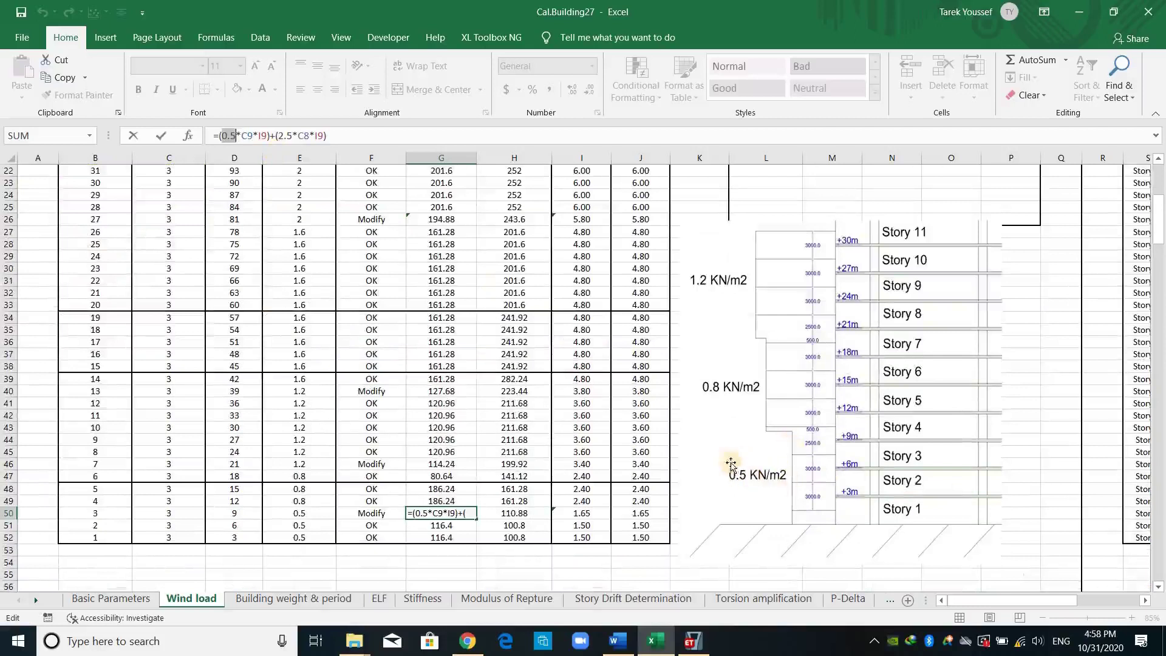
scroll(644, 443, "up", 7)
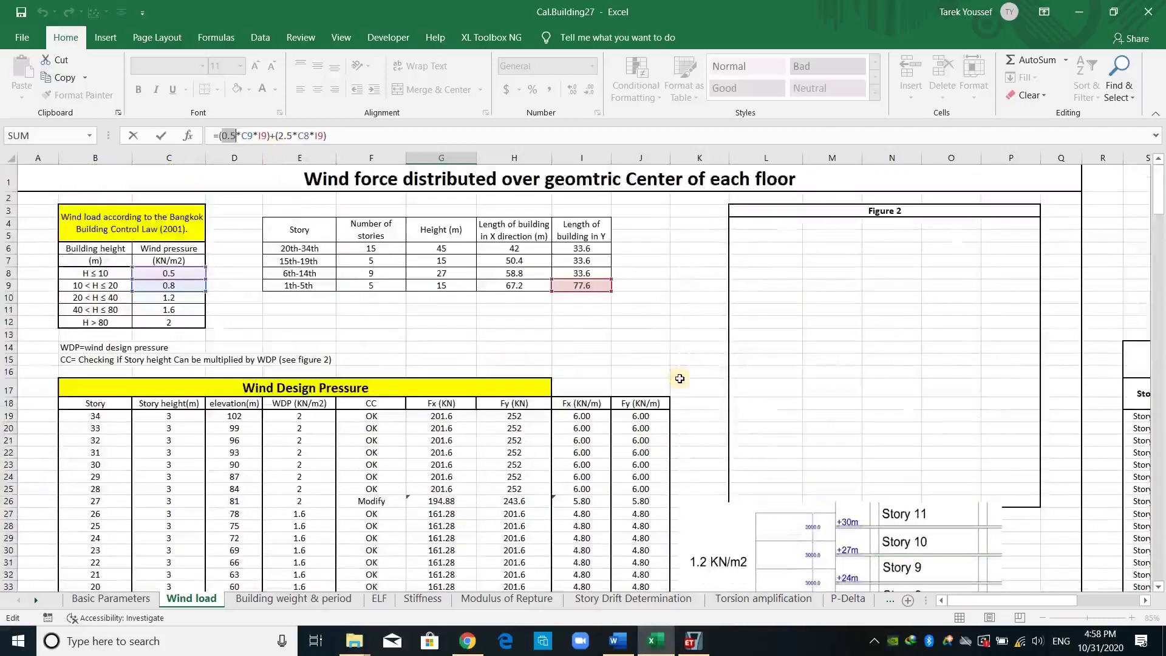
key("Escape")
Move the story pressure picture back up into the Figure 2 frame and resize it to fit
scroll(850, 334, "down", 6)
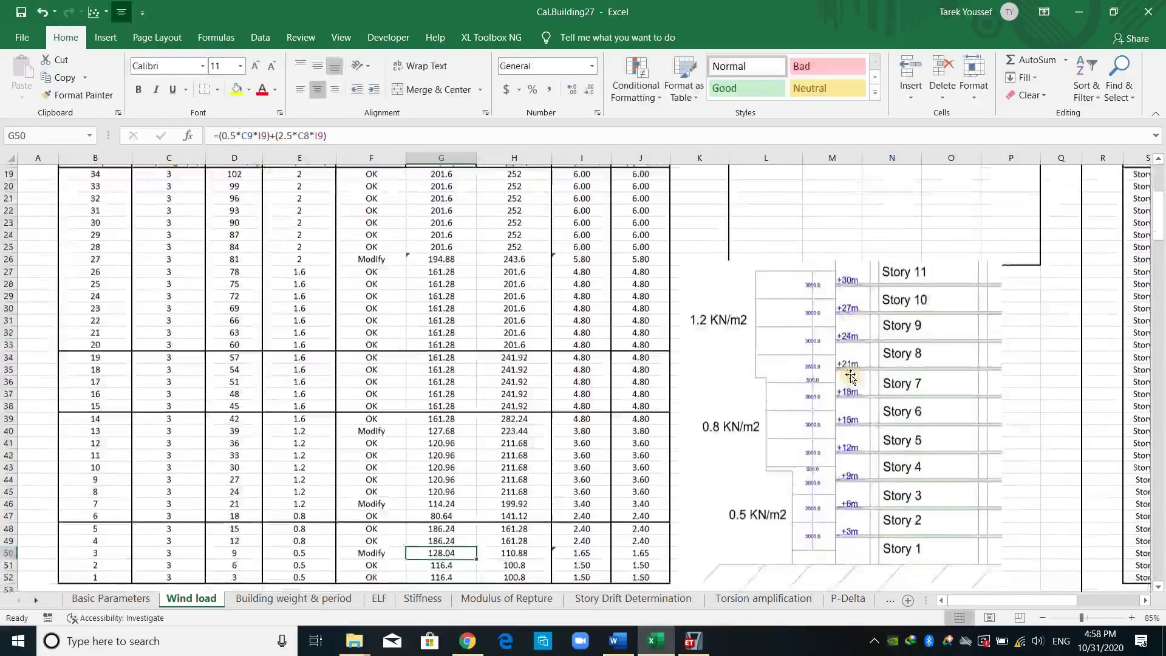
left_click_drag(815, 410, 865, 353)
scroll(868, 373, "up", 4)
left_click_drag(870, 454, 870, 351)
scroll(871, 347, "up", 3)
left_click_drag(866, 393, 869, 269)
left_click_drag(1012, 505, 1001, 485)
Inspect the Fx (KN/m) formula for story 34 against its WDP and story height cells
left_click_drag(581, 403, 638, 403)
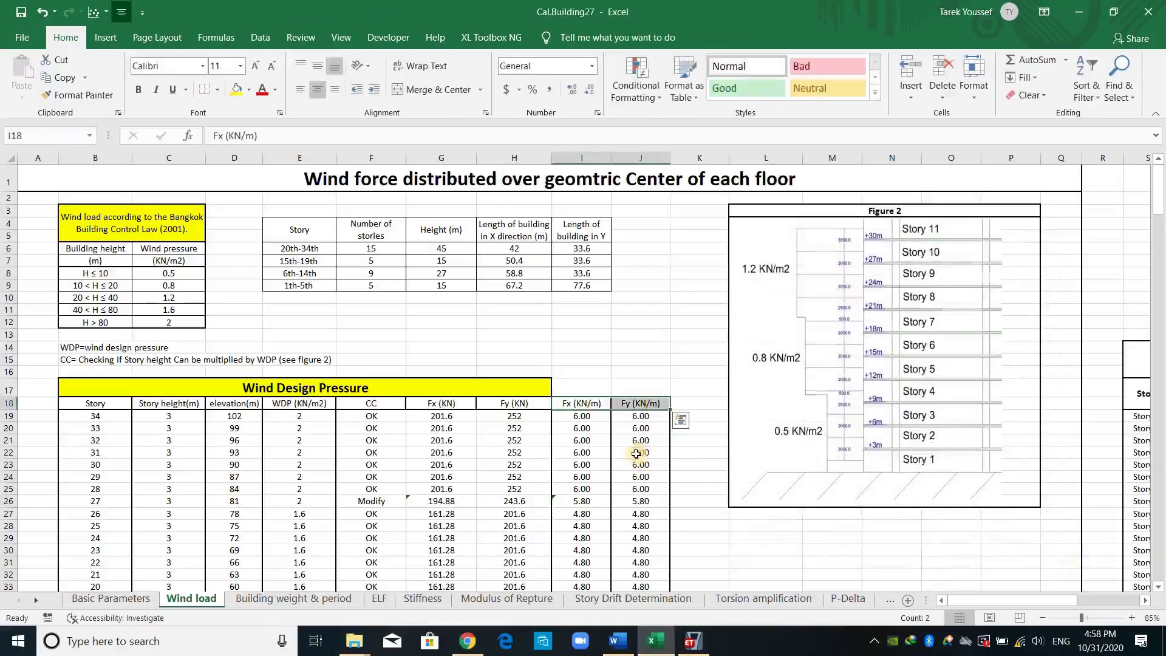
left_click(589, 416)
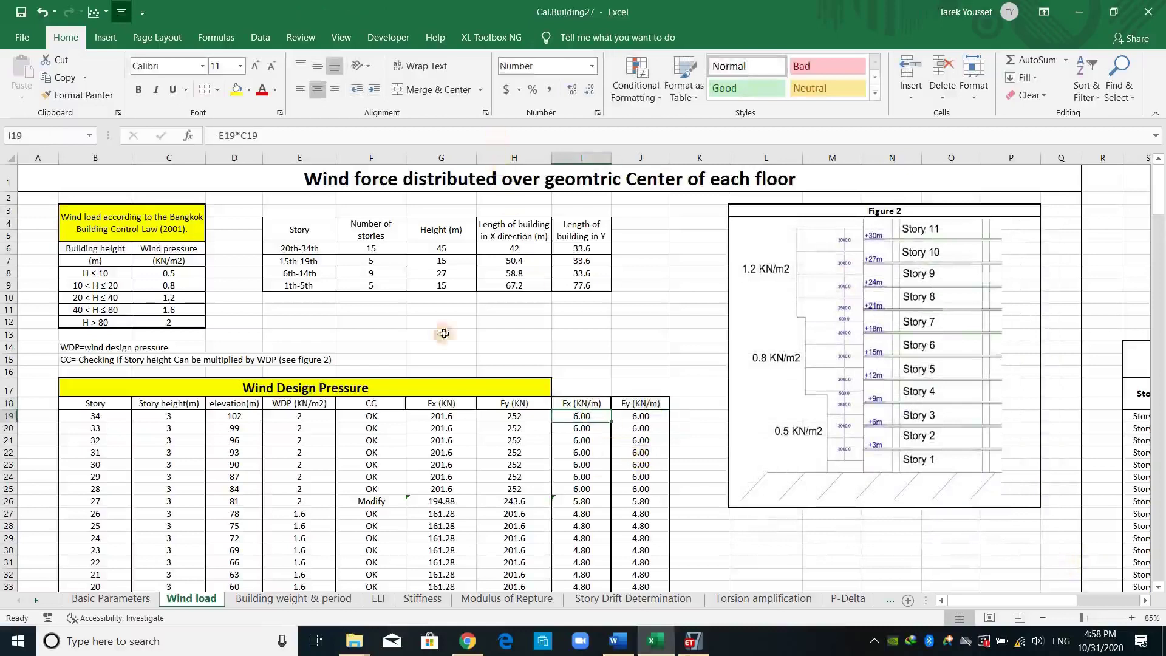
key("F2")
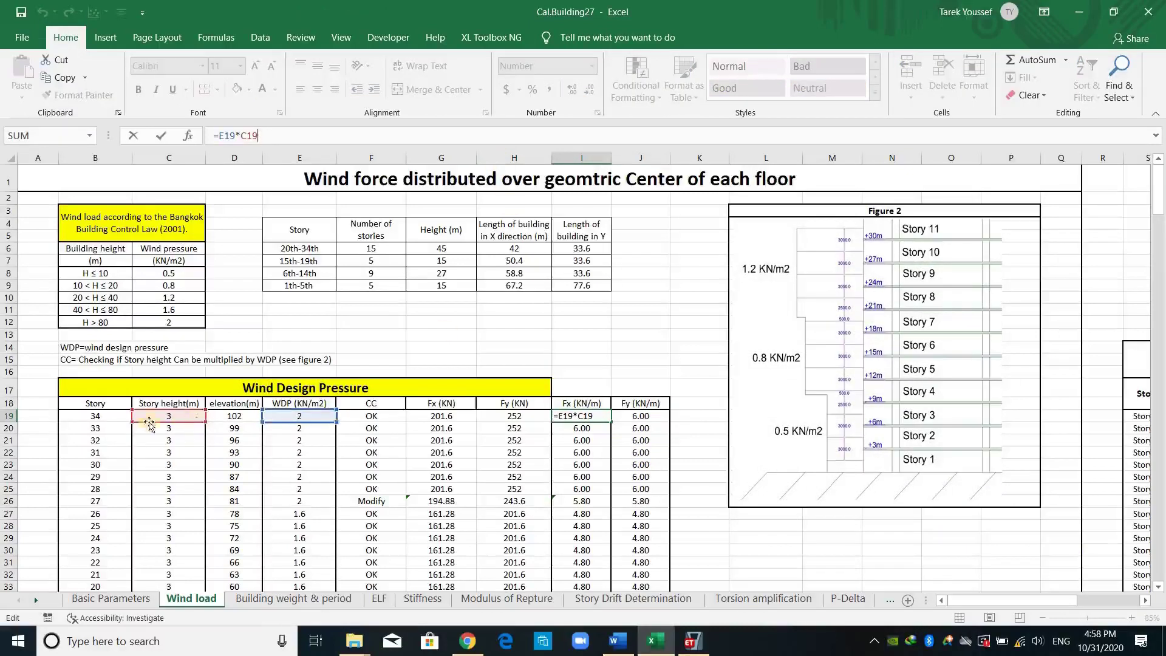
left_click(735, 524)
Select the Fx (KN/m) and Fy (KN/m) columns for all stories to review the forces per metre
scroll(718, 508, "down", 1, "ctrl")
scroll(717, 508, "down", 3)
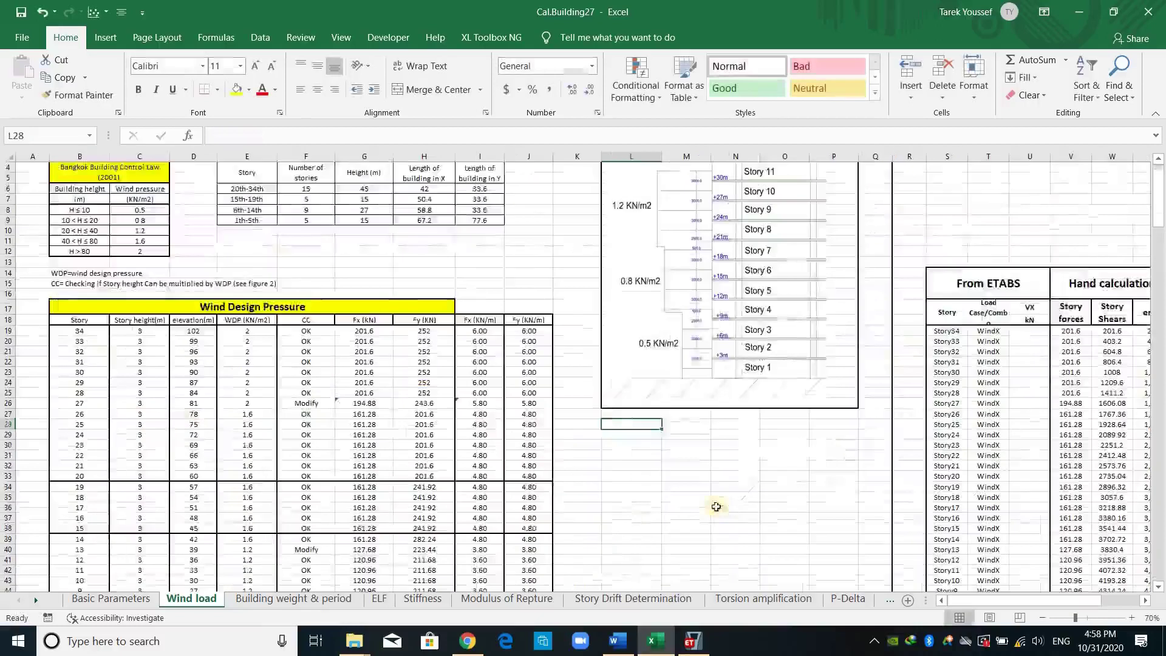
left_click(484, 258)
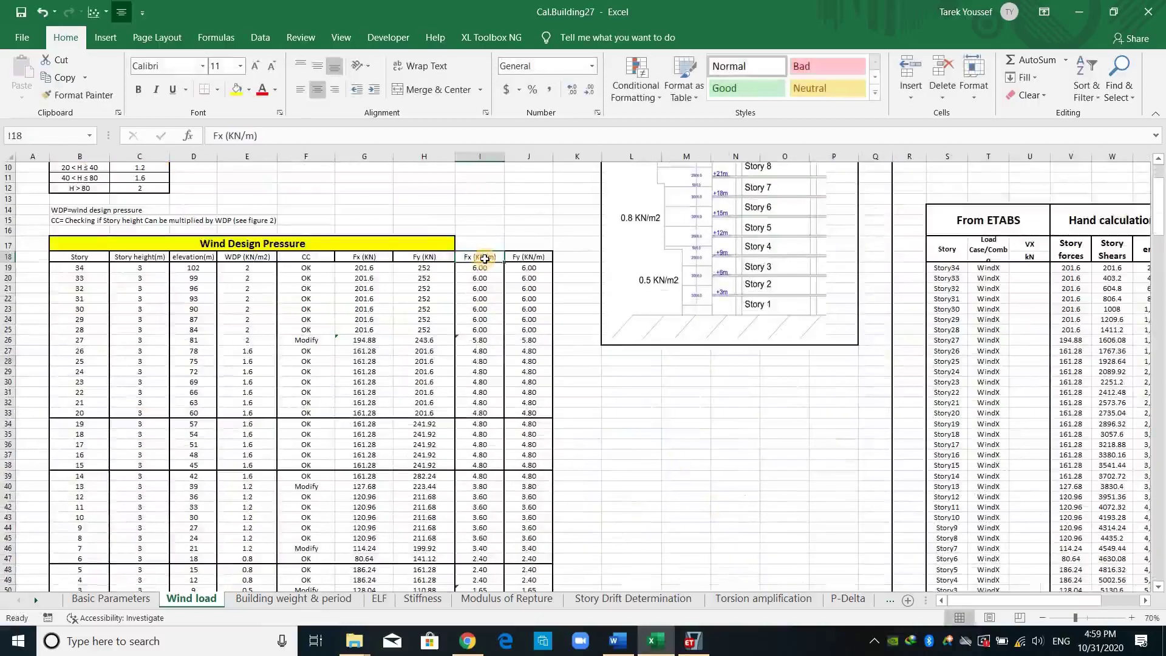
key("shift+Right")
key("ctrl+shift+Down")
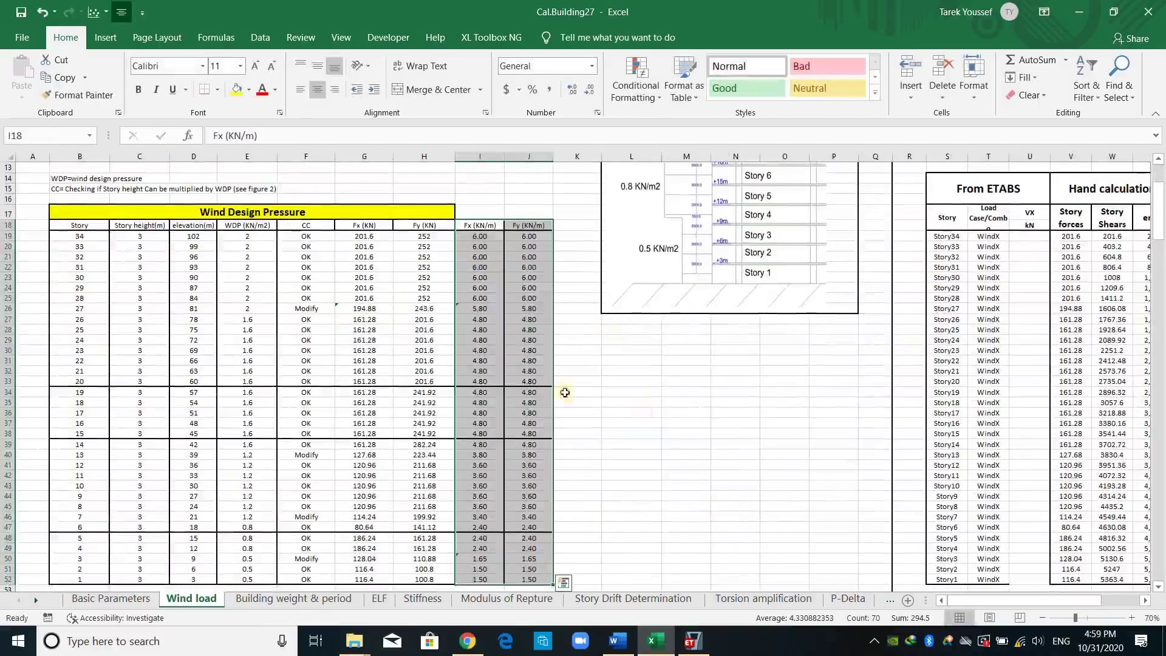
scroll(518, 358, "up", 3)
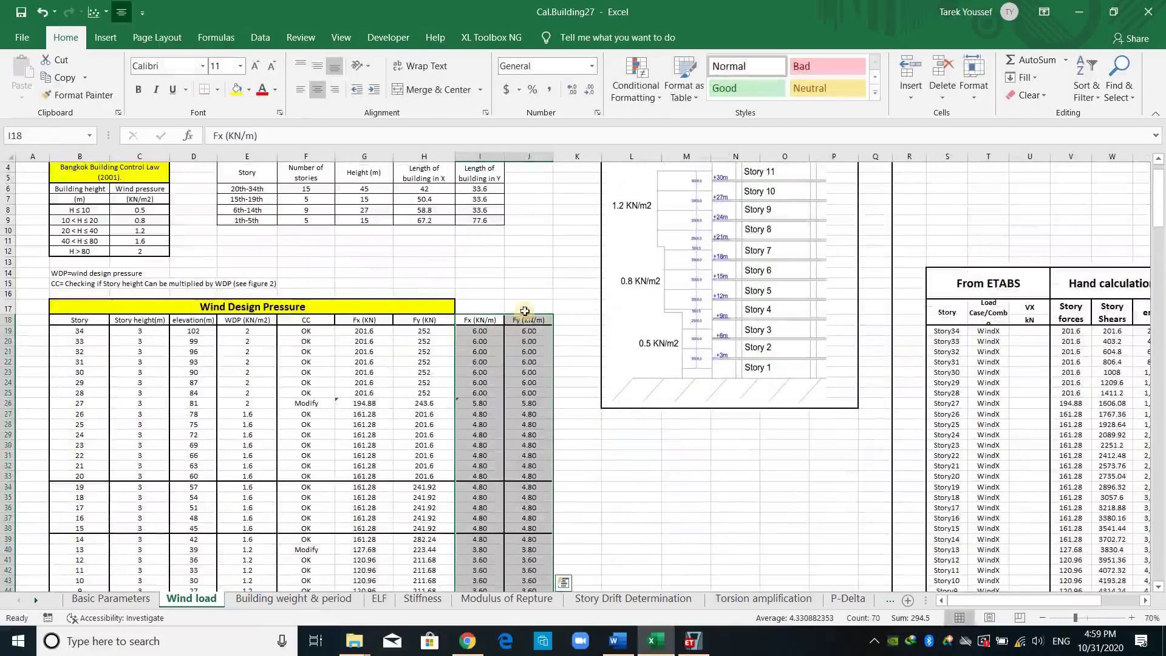
scroll(513, 300, "up", 1)
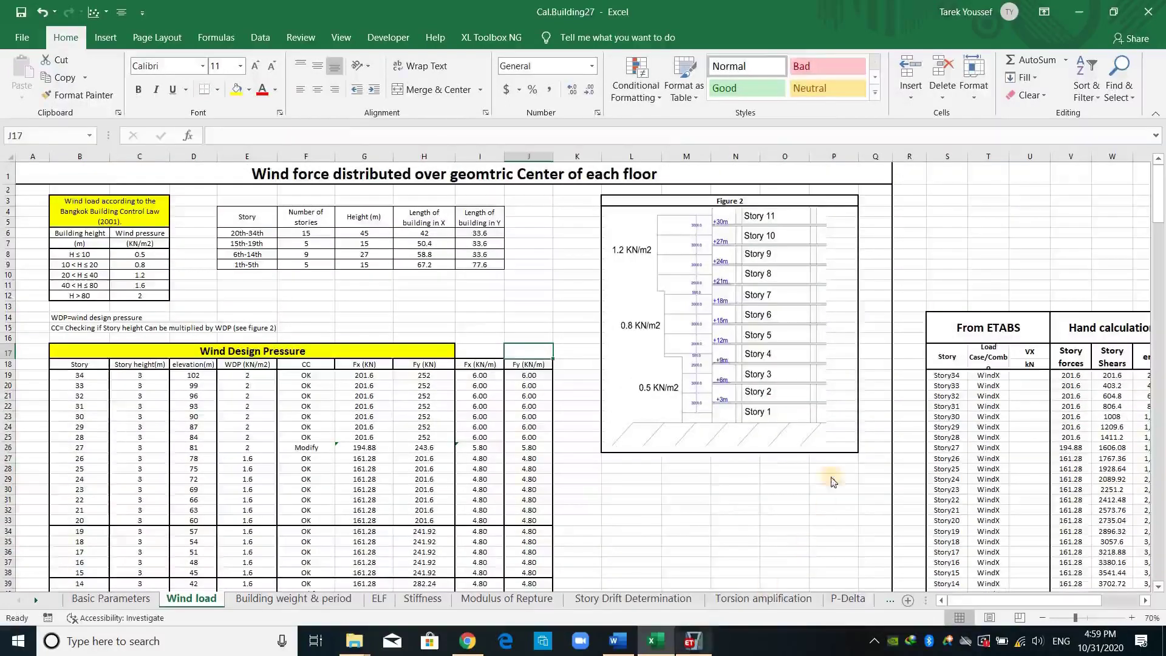
Switch to ETABS, view the uploaded tutorial videos on the YouTube channel in Chrome, and minimise the browser
left_click(692, 641)
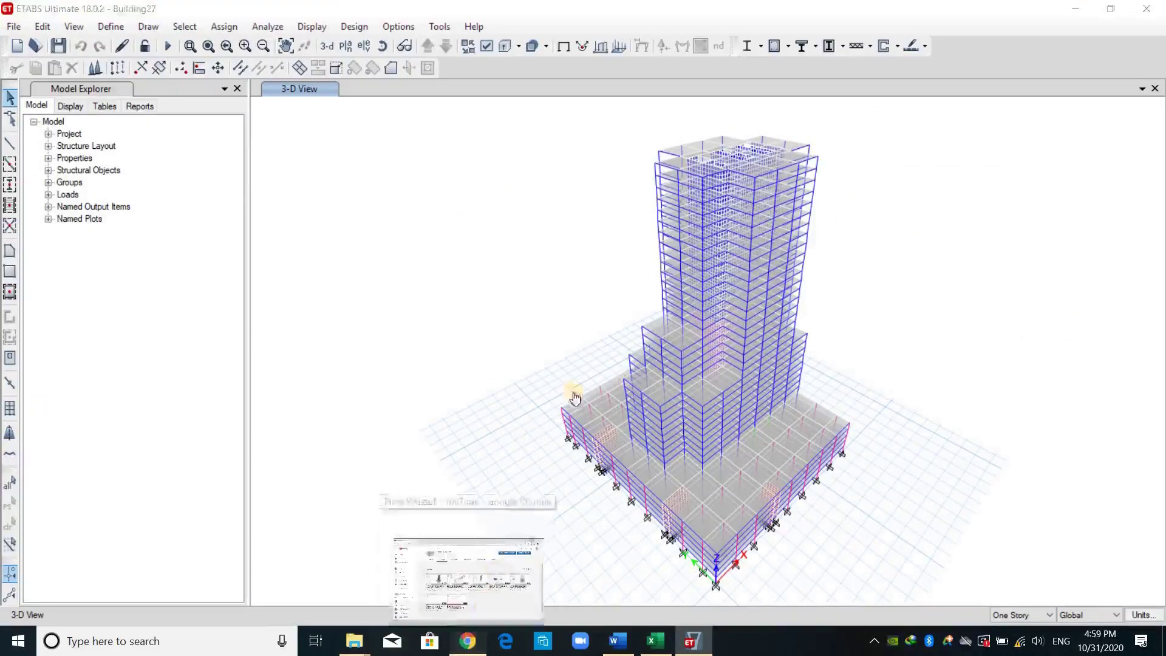
left_click(498, 564)
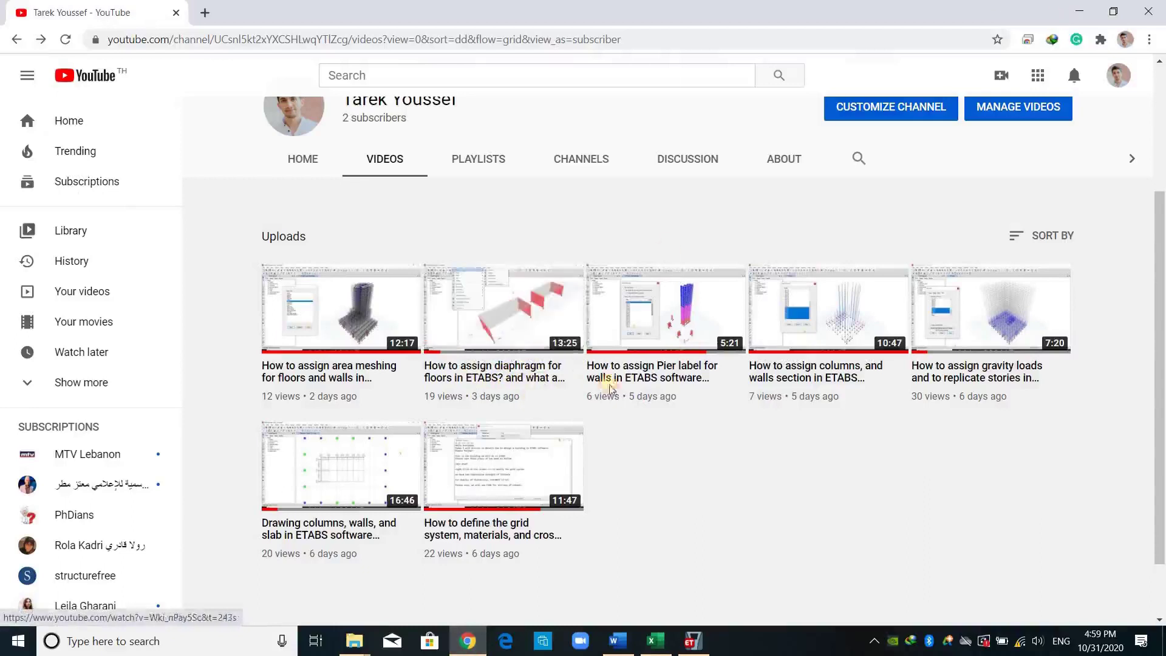
left_click(1079, 11)
Examine the Dummy frame section's material, dimensions and property modifiers, and close its dialogs
left_click(113, 27)
mouse_move(135, 70)
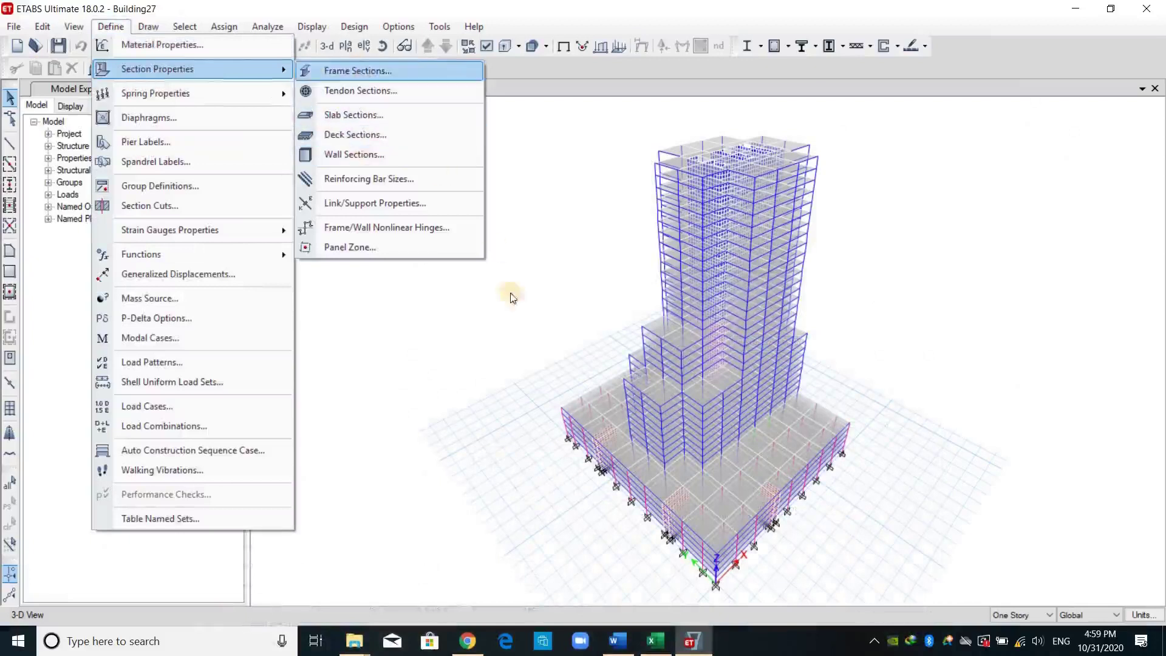
left_click(407, 331)
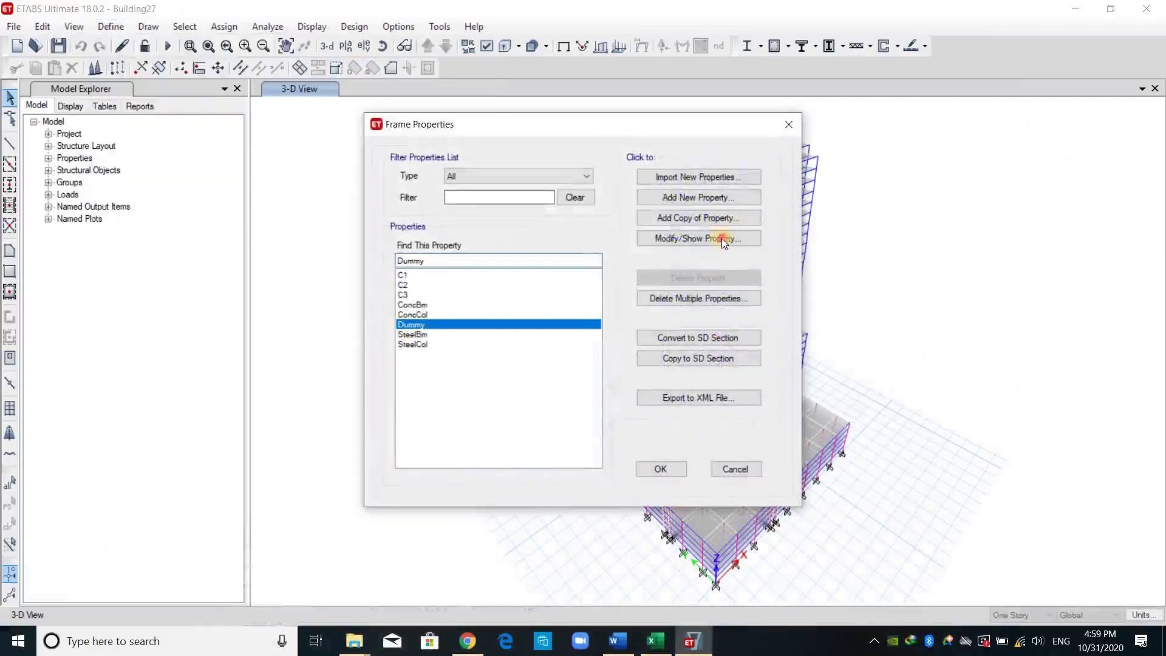
left_click(723, 243)
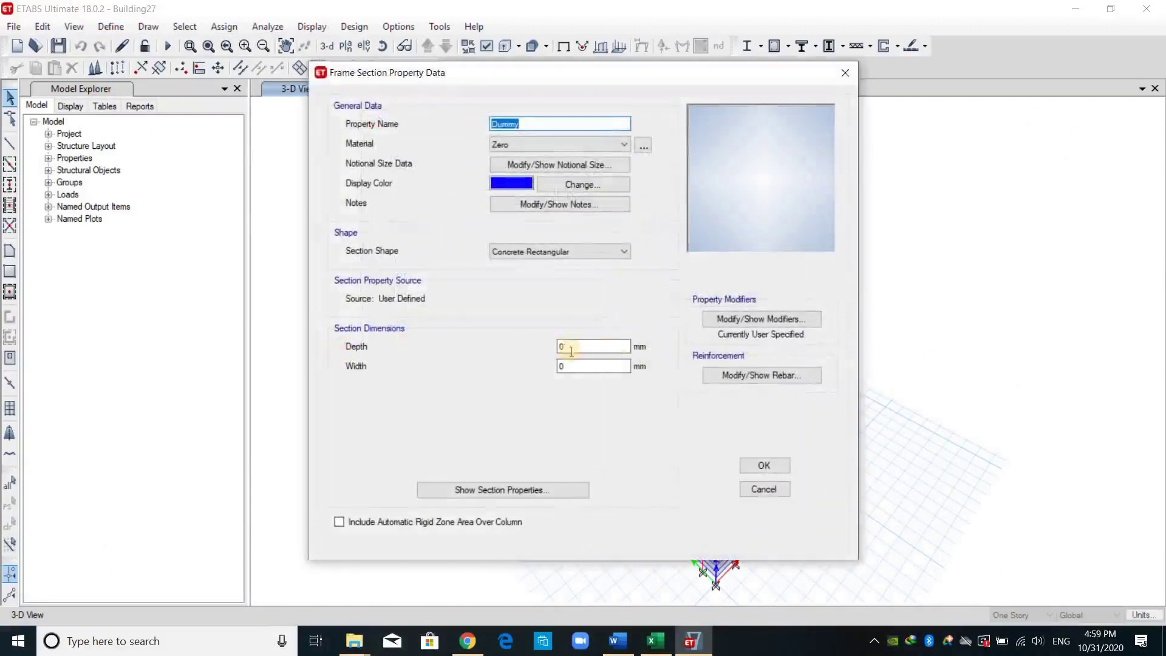
left_click(502, 147)
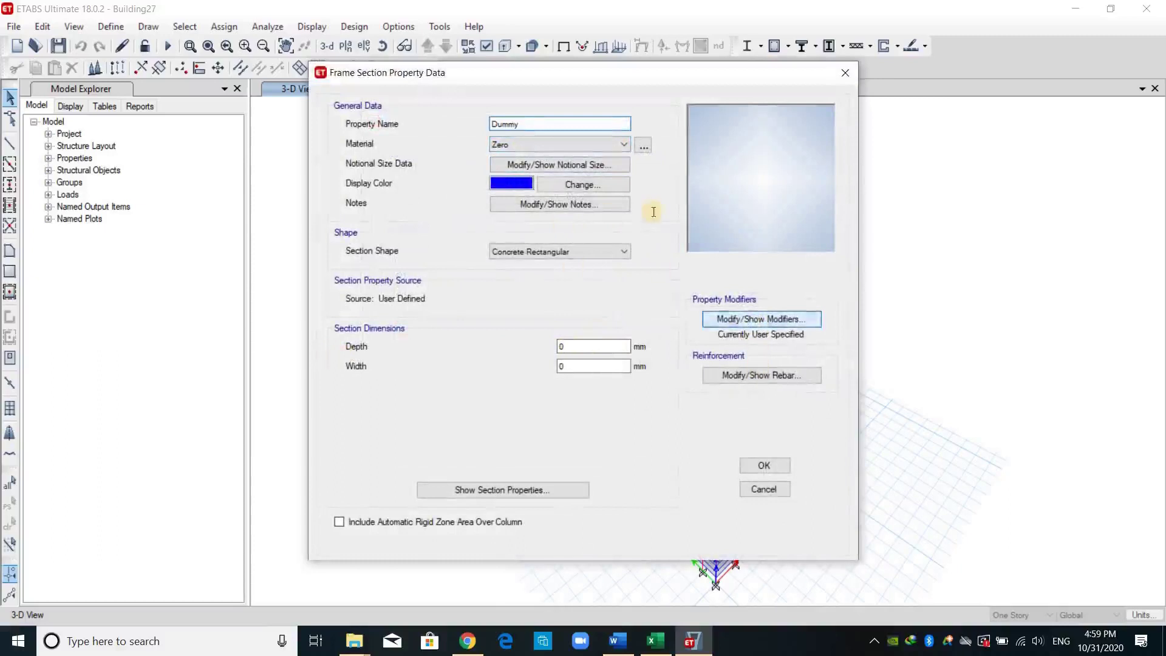
left_click(757, 320)
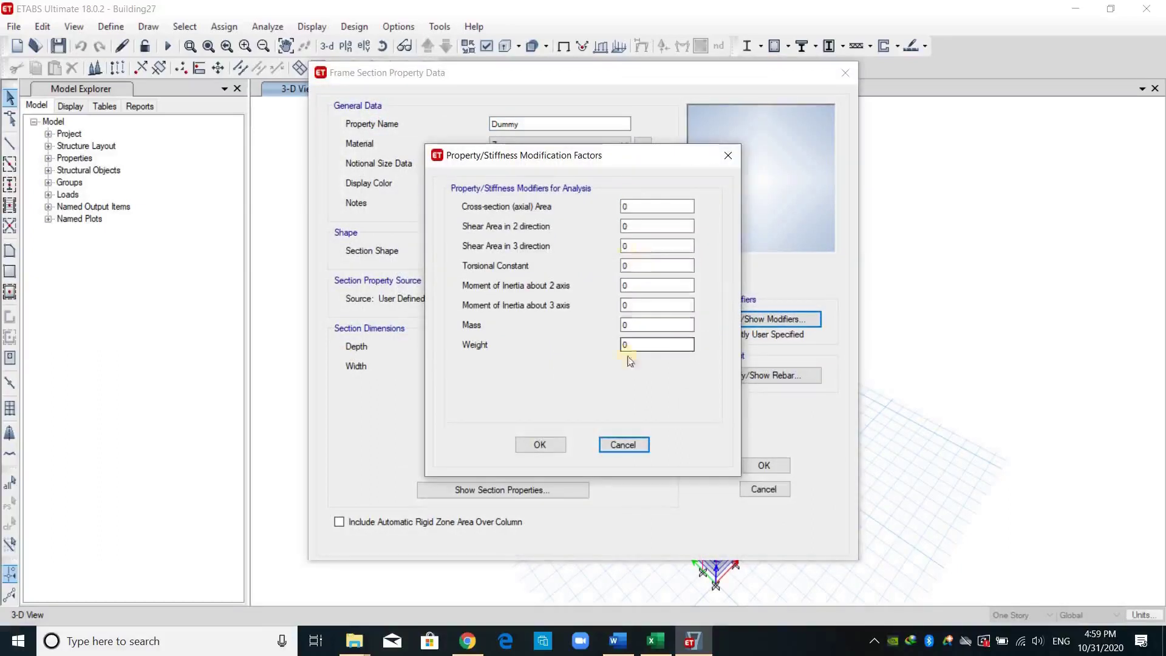
left_click(640, 446)
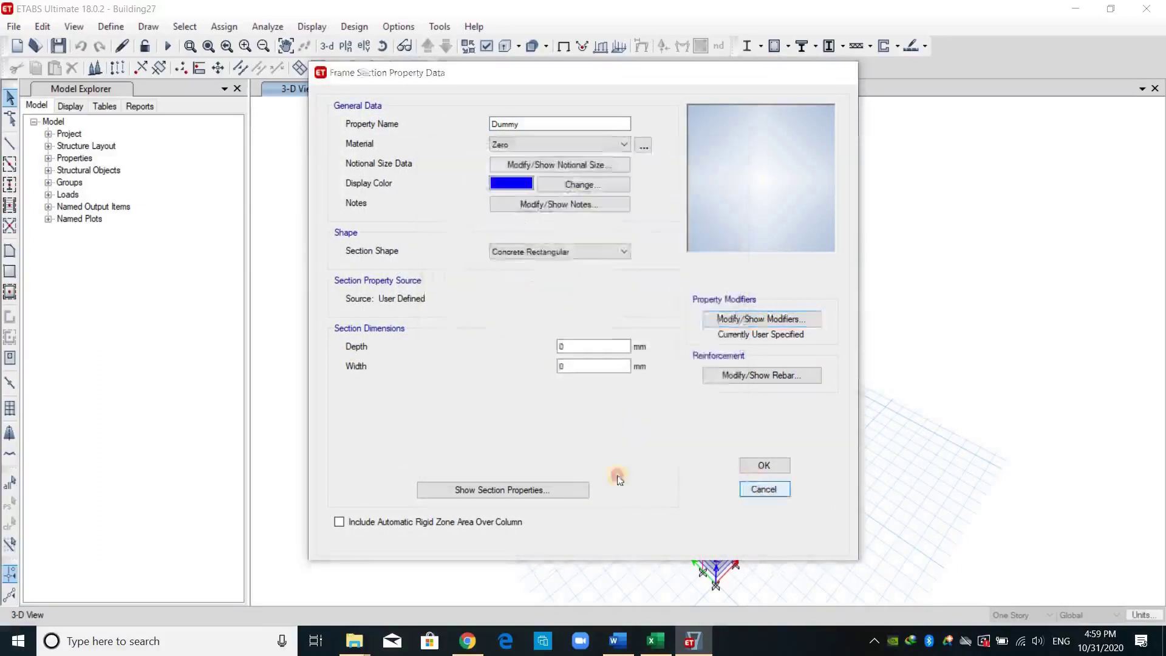
left_click(756, 484)
key("Return")
Examine the Zero material's weight, mechanical properties and concrete design data, and close its dialogs
left_click(111, 27)
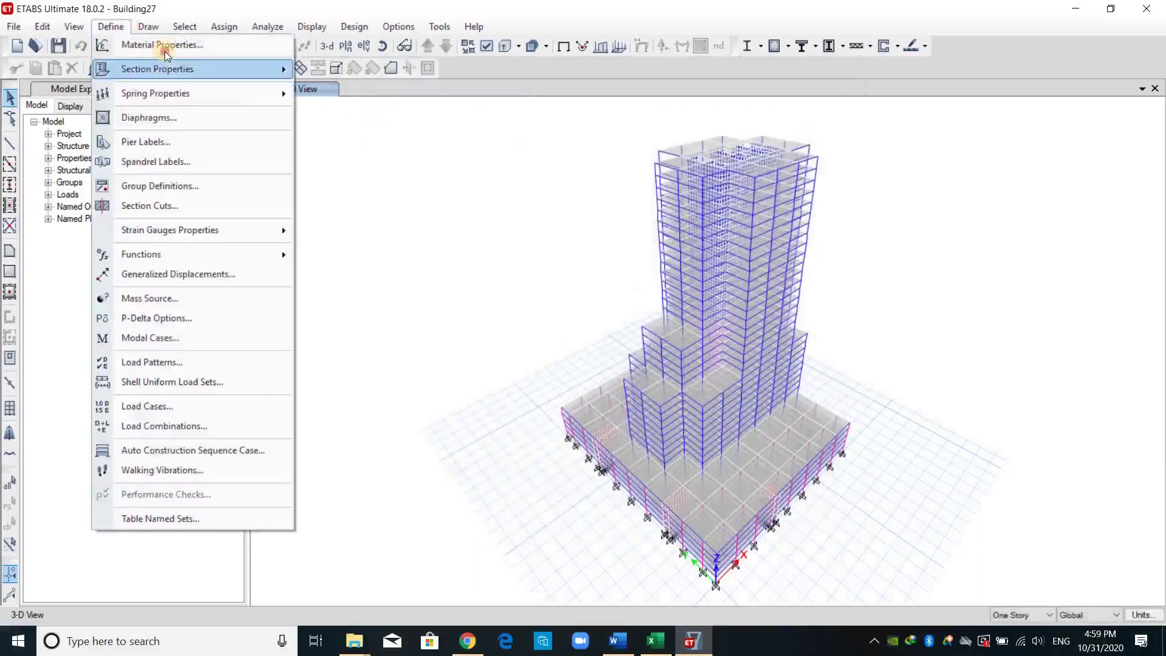
left_click(201, 45)
left_click(662, 338)
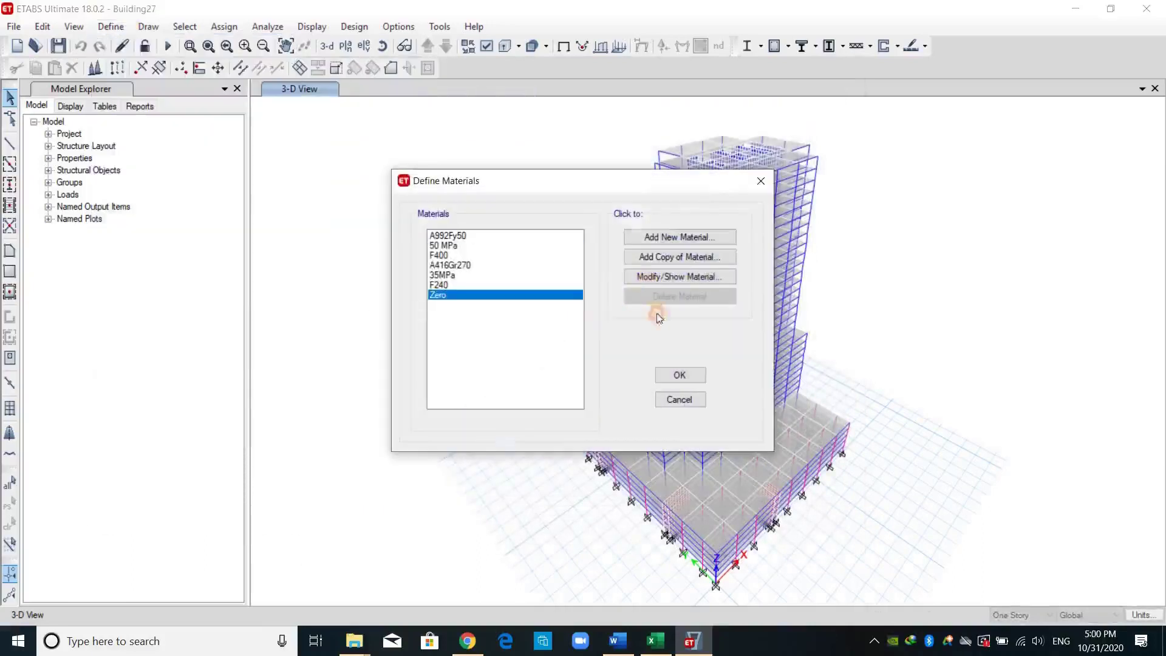
left_click(679, 276)
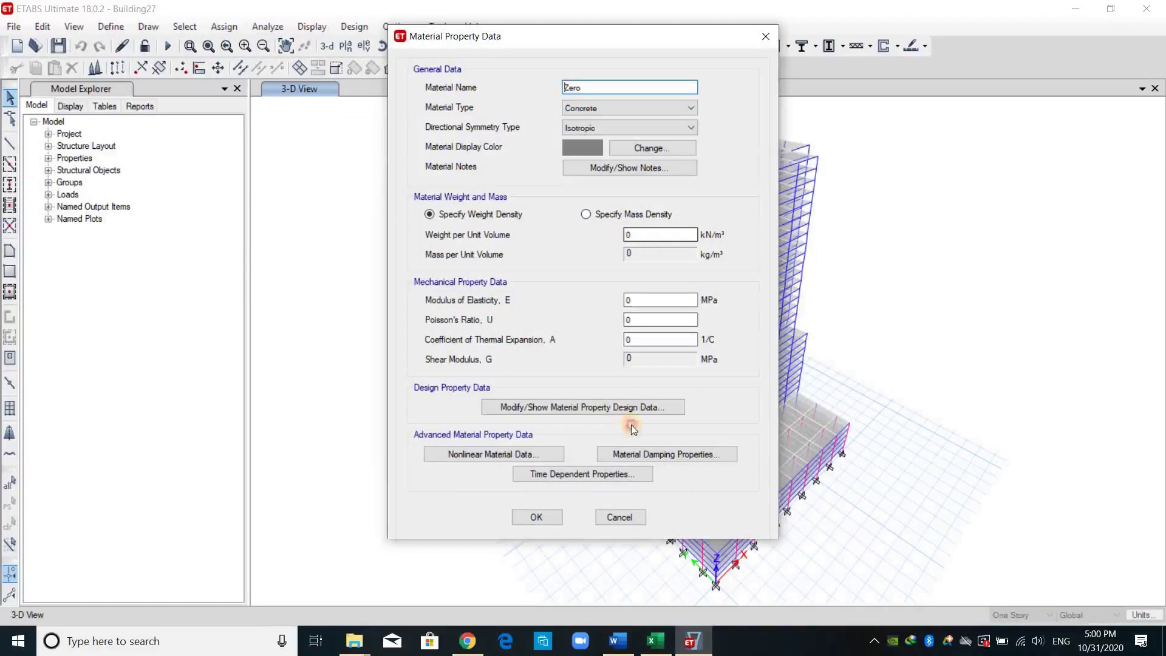
left_click(644, 407)
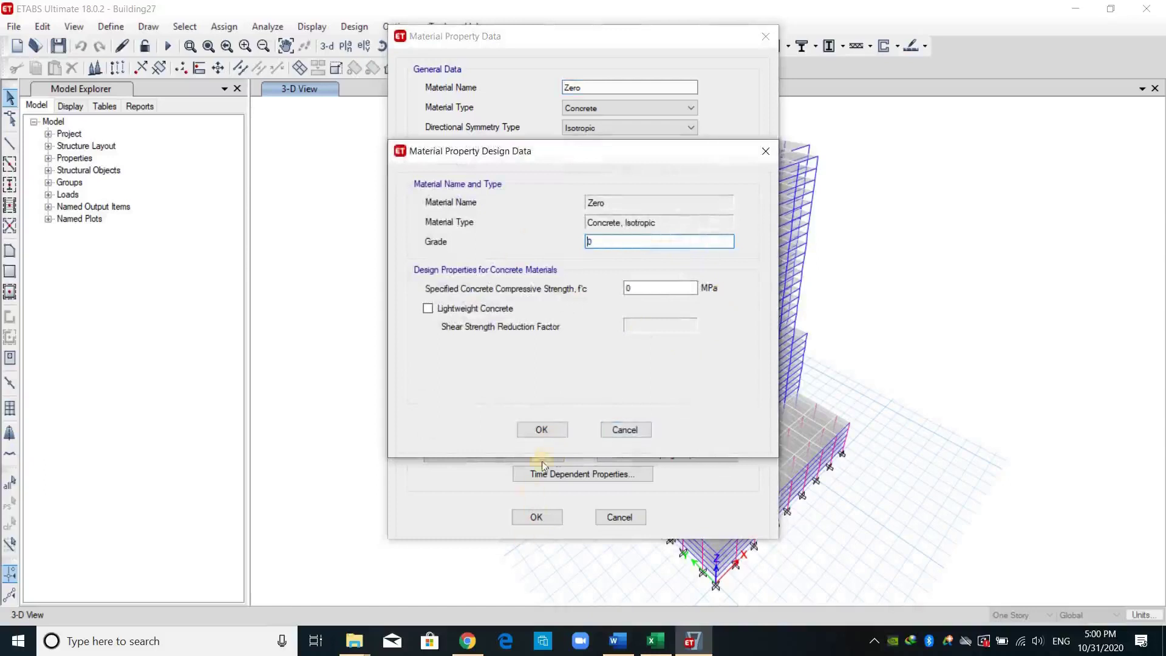
key("Return")
left_click(536, 516)
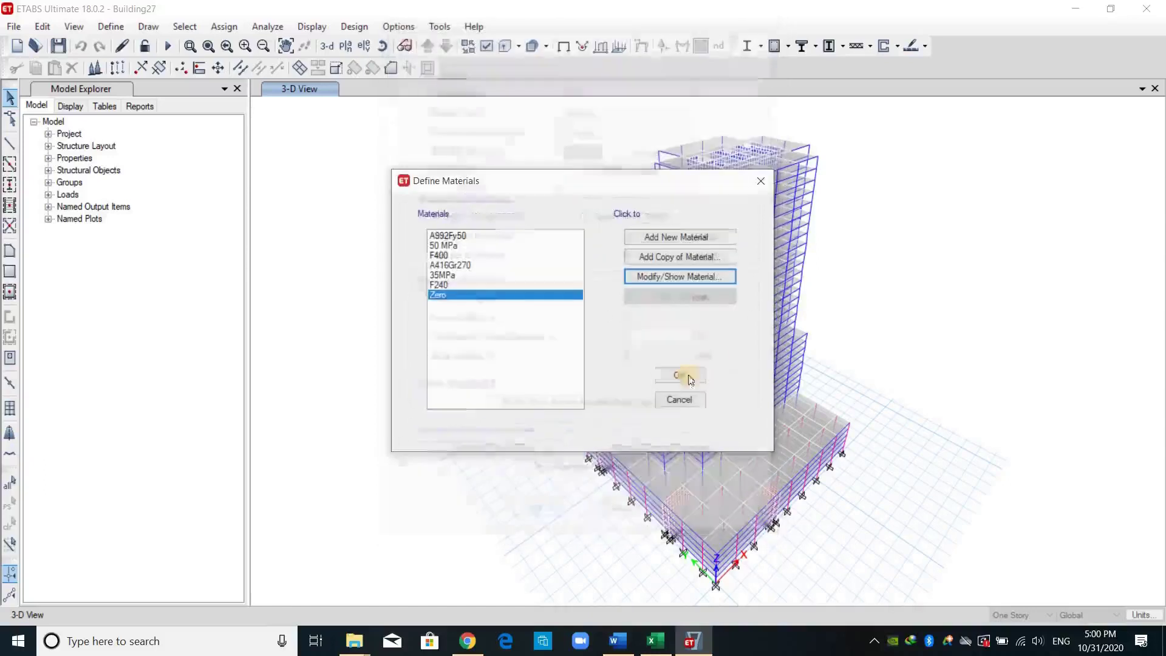
left_click(679, 375)
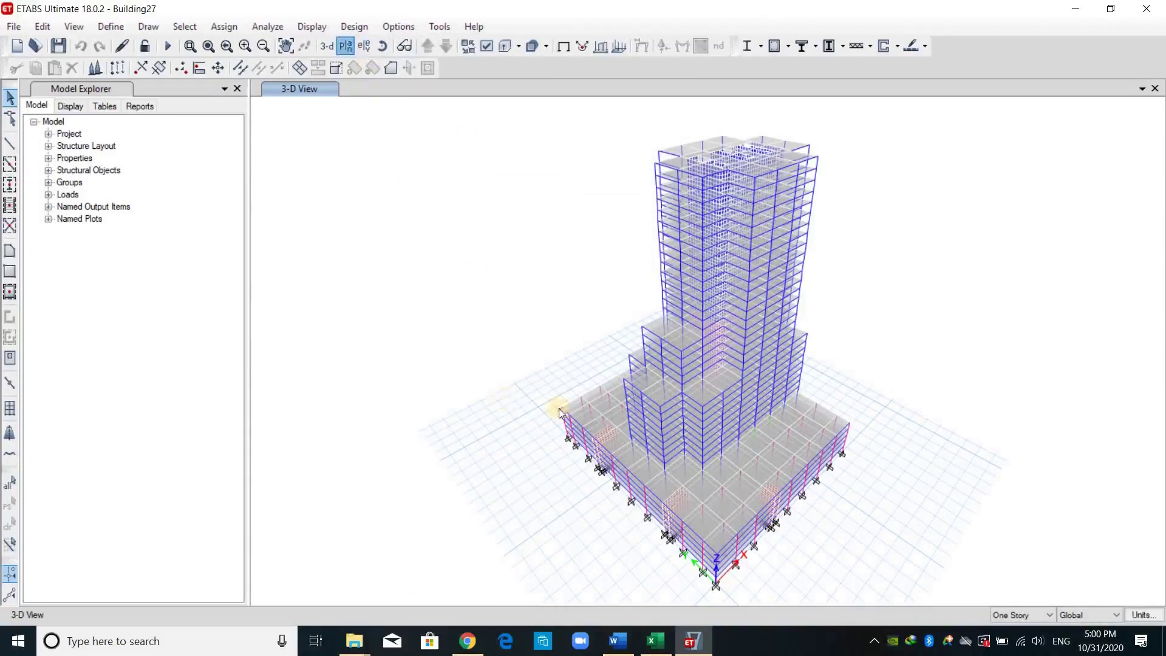
Open the Base plan view, move up to Story1 and select the two dummy frames along the slab's X and Y edges
scroll(523, 450, "down", 2)
left_click(523, 447)
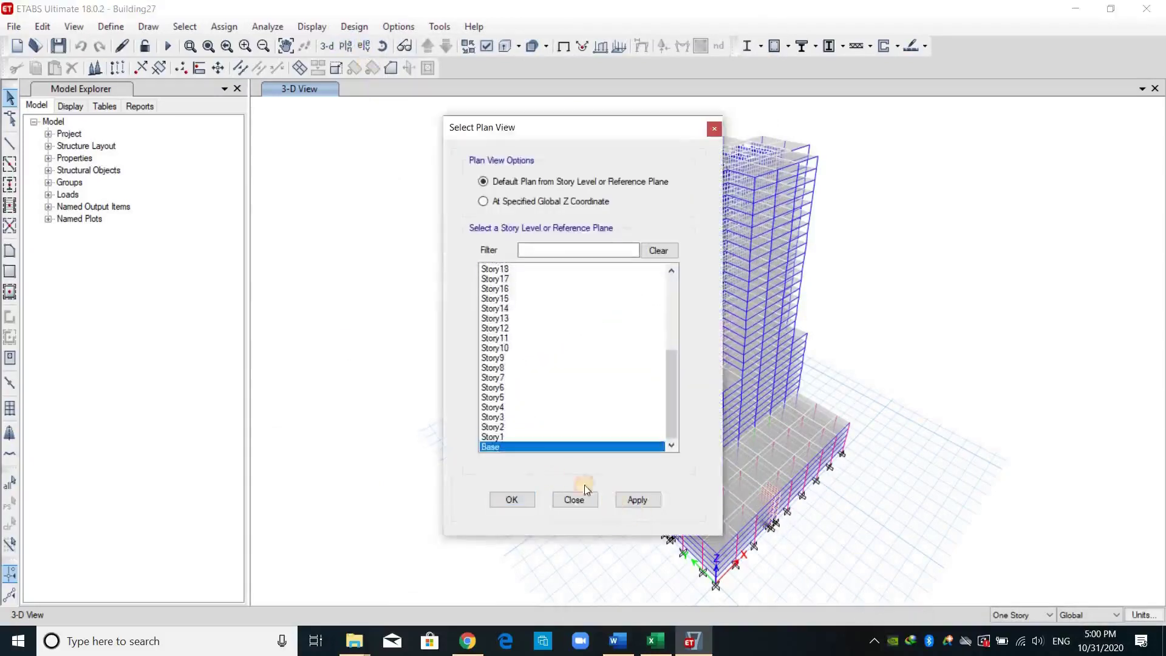
left_click(635, 501)
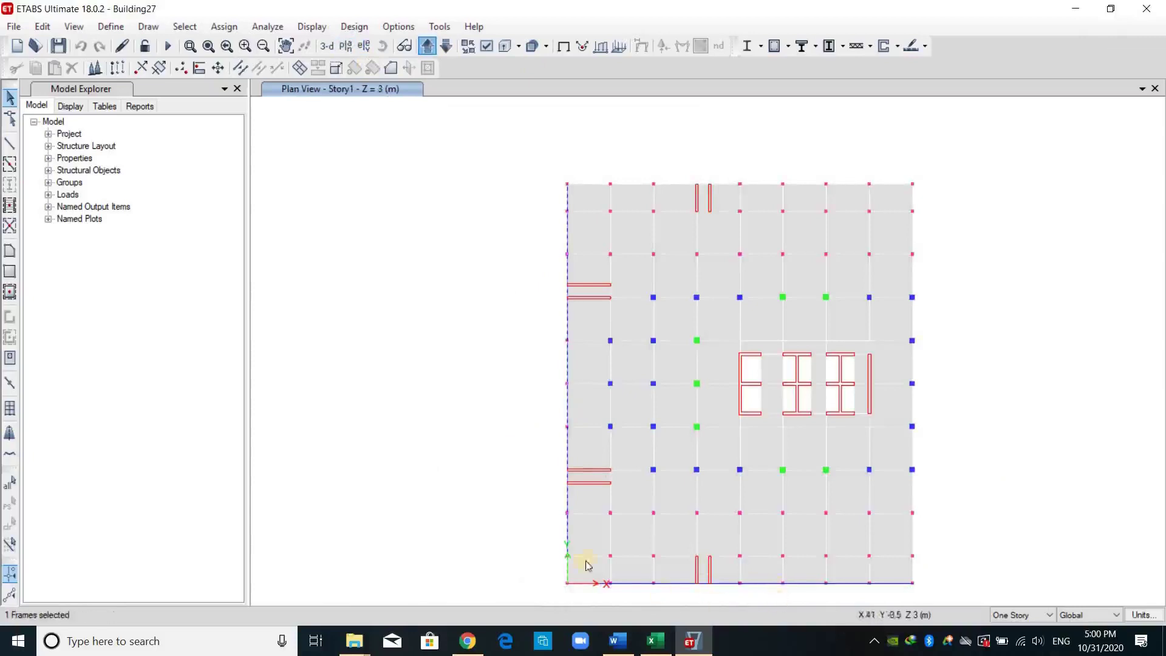
left_click(562, 534)
left_click(914, 582)
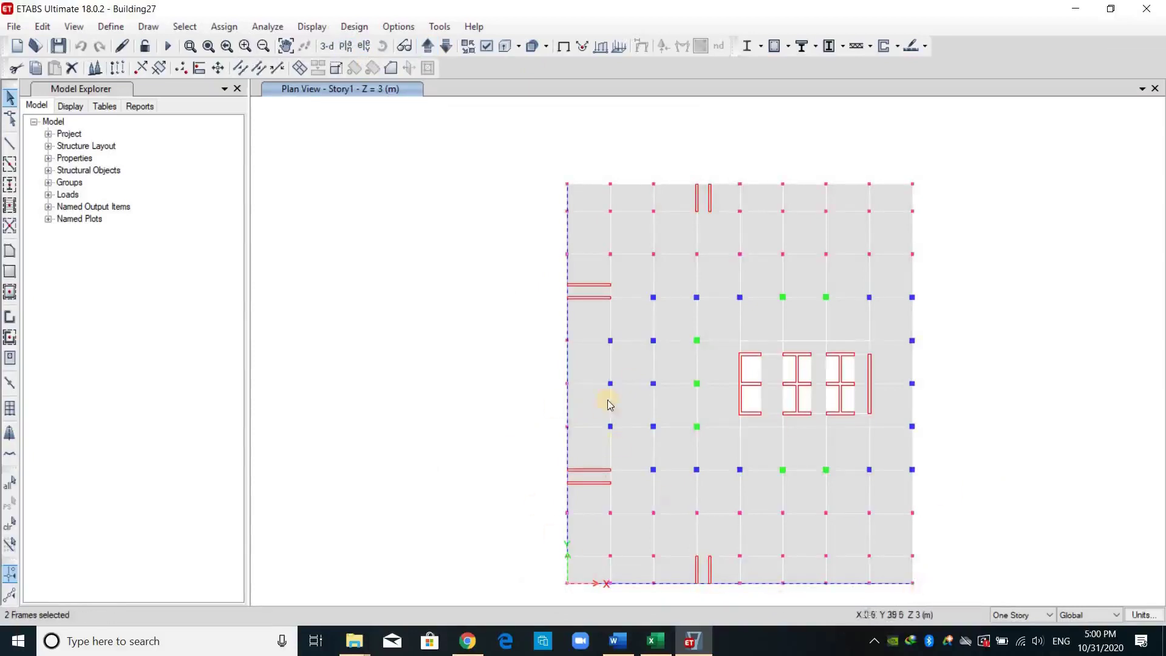
Set up frame line drawing with the Dummy section property and leave draw mode
left_click(8, 149)
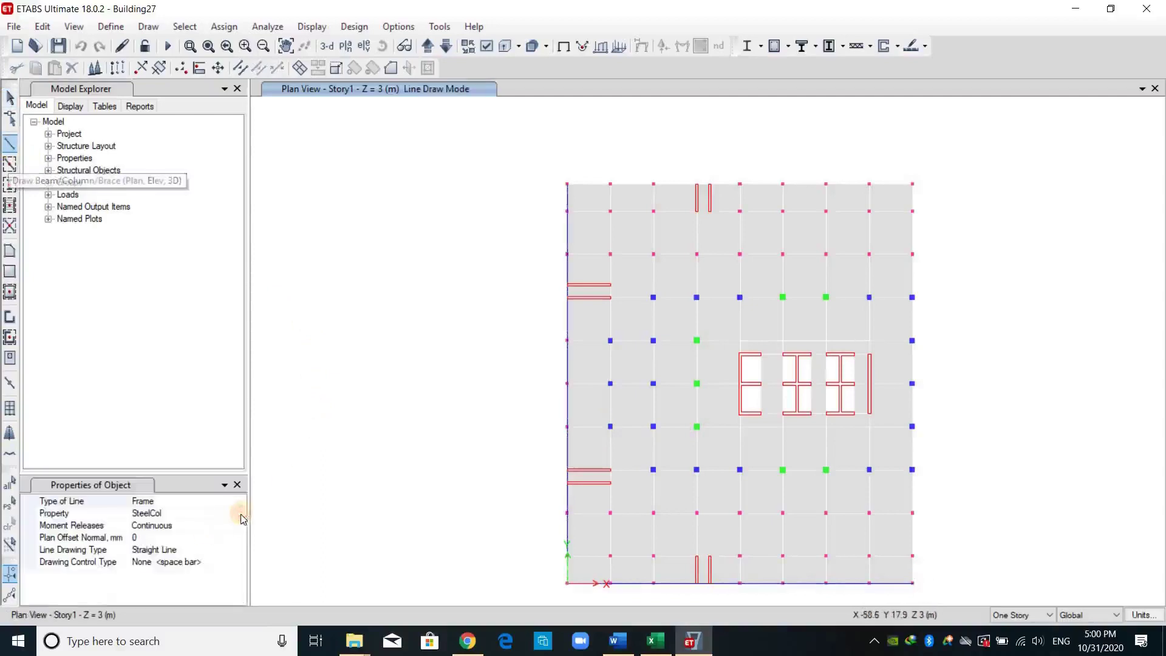
left_click(241, 513)
left_click(241, 514)
key("d")
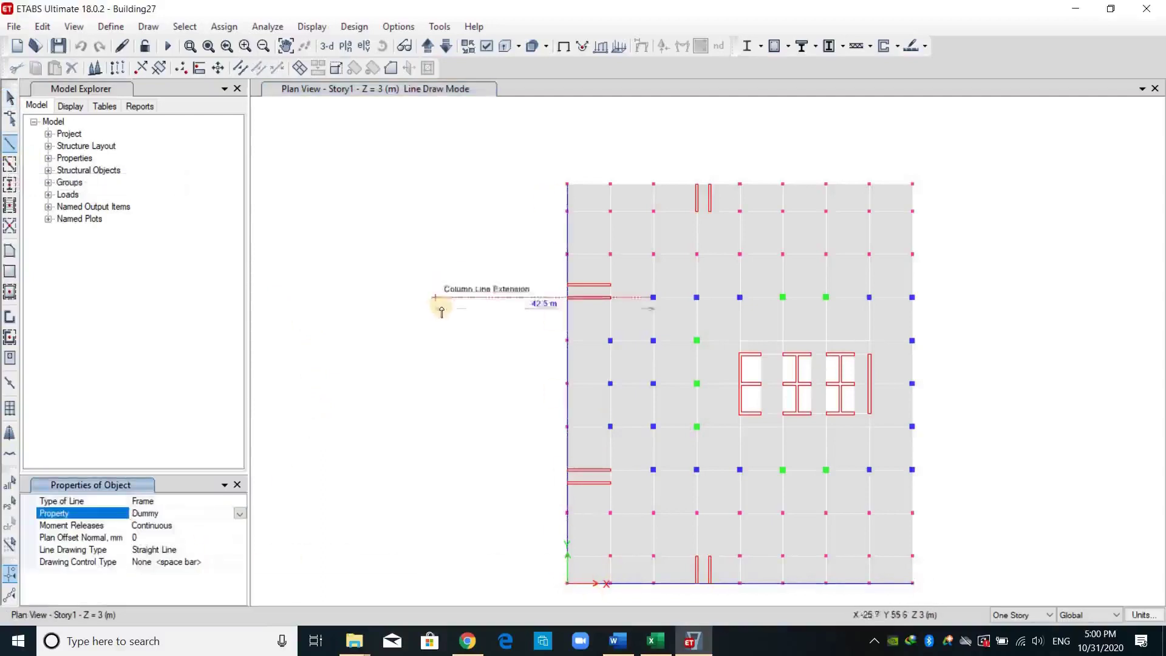
left_click(440, 297)
key("Escape")
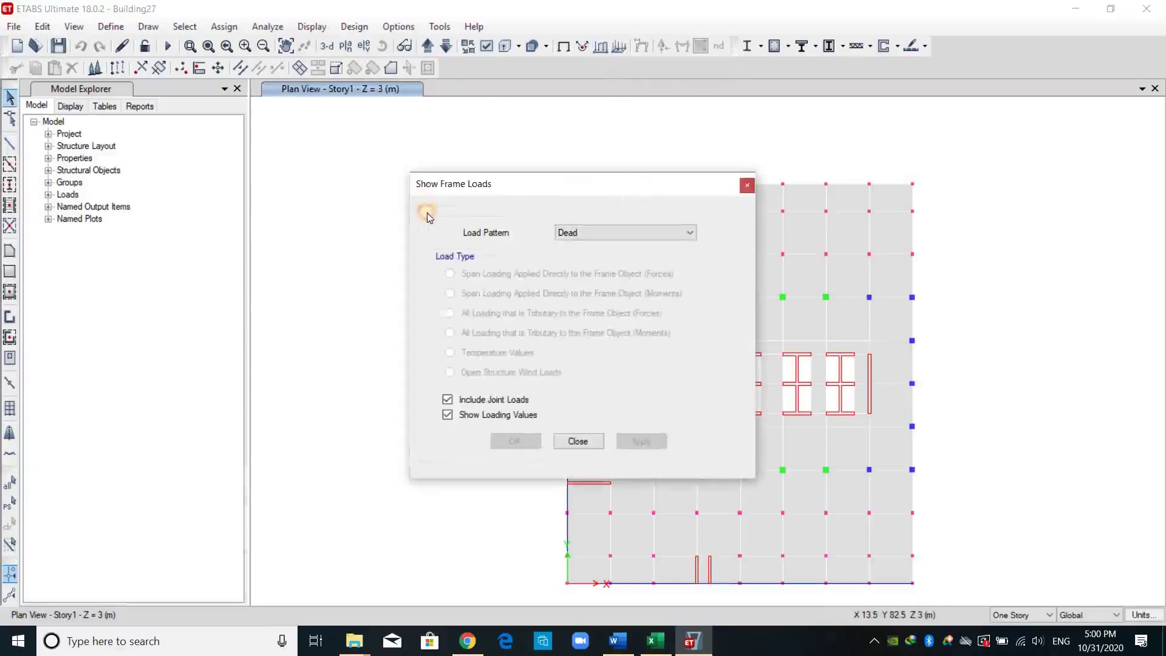
Display the WindX frame span loads as forces with loading values on the Story1 plan
left_click(404, 237)
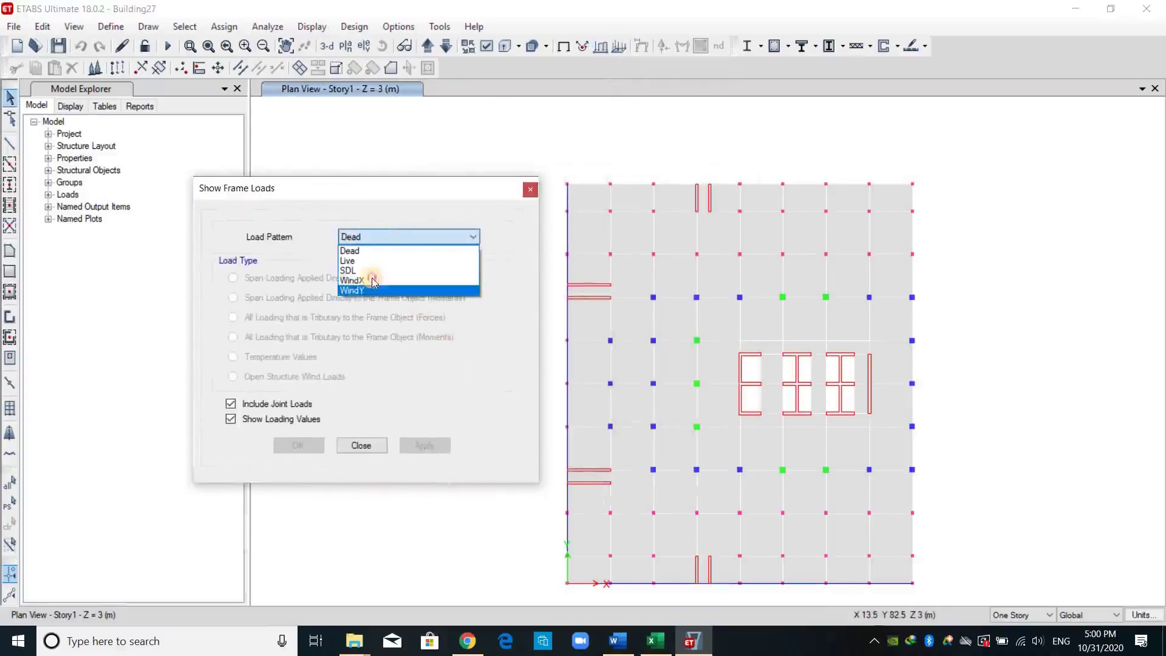
key("Up")
key("Return")
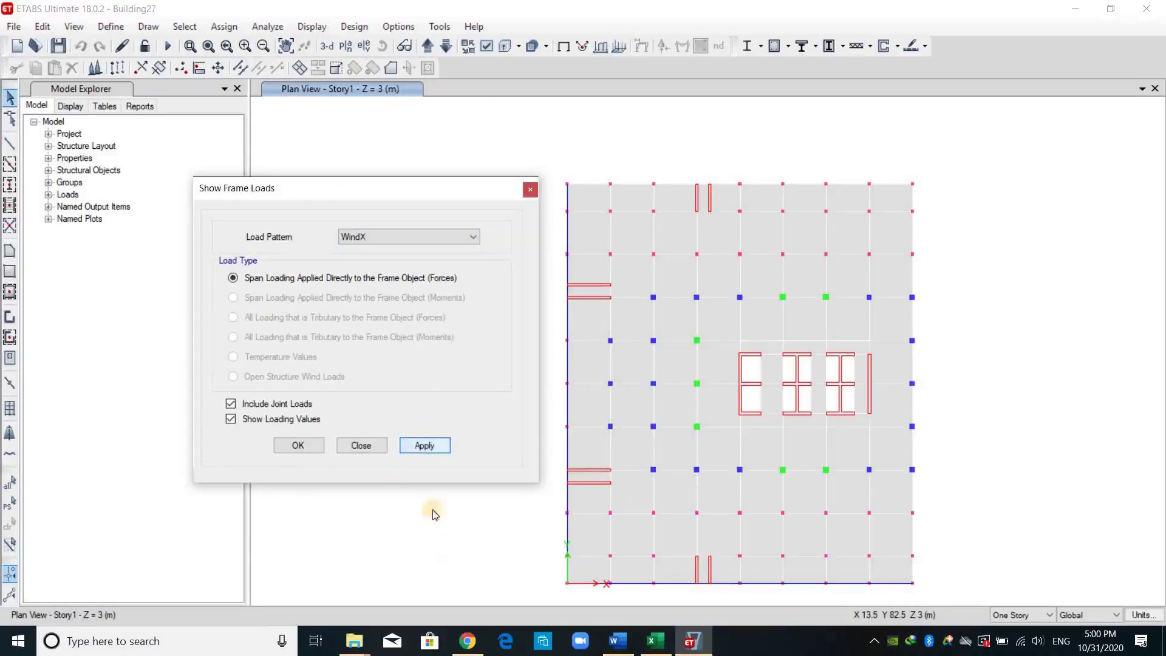
left_click(363, 447)
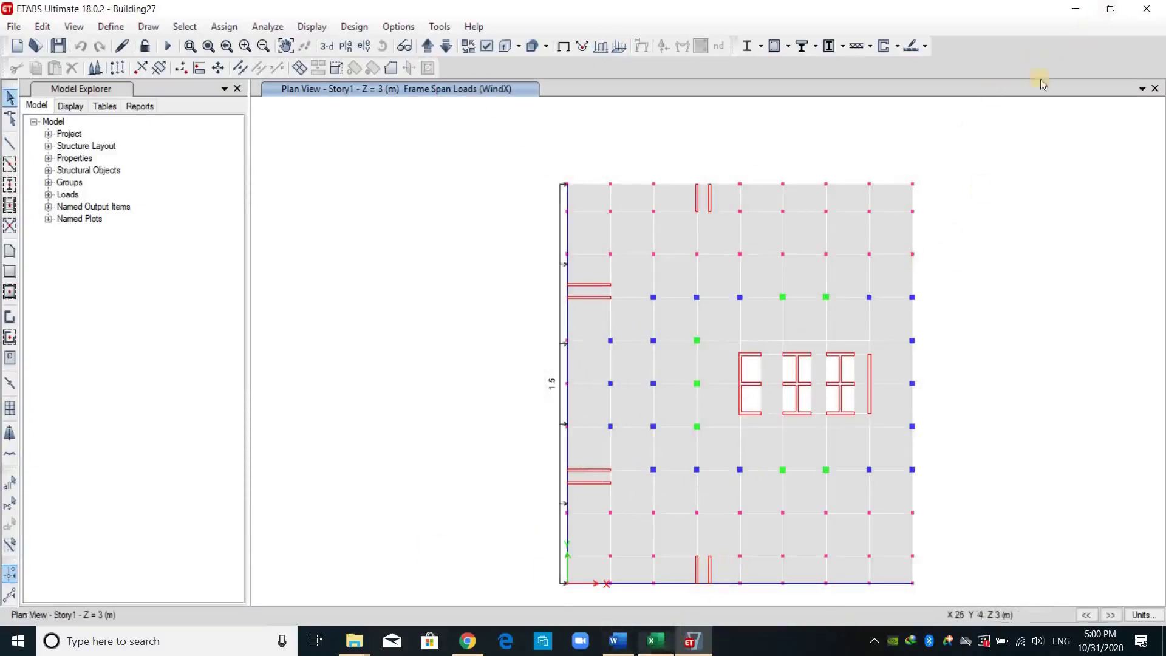
Compare the WindX span loads on the Story1 to Story3 plans with the Fx (KN/m) values in the Excel wind load sheet
key("alt+Tab")
left_click(1113, 12)
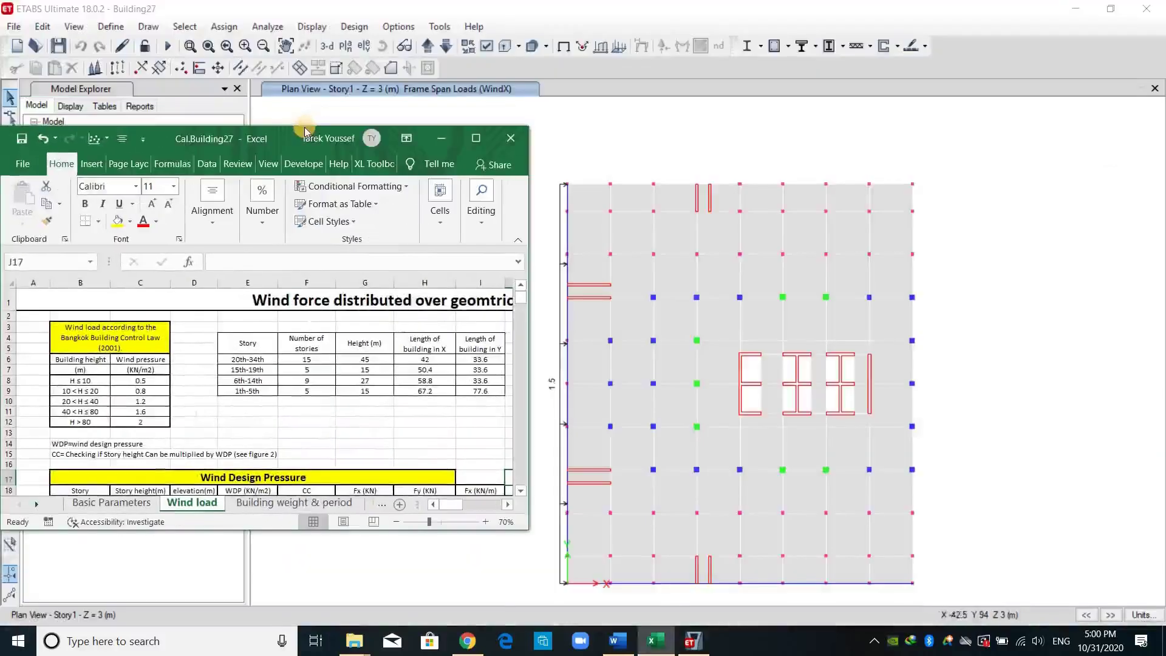
left_click_drag(305, 124, 260, 1)
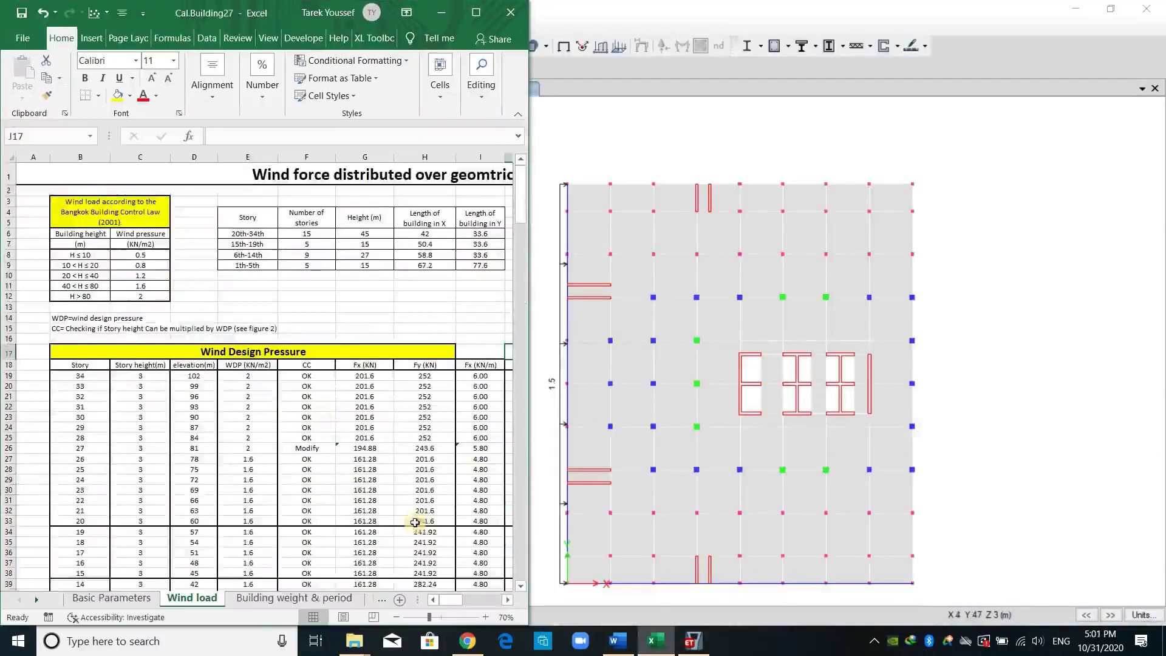
scroll(415, 532, "down", 6)
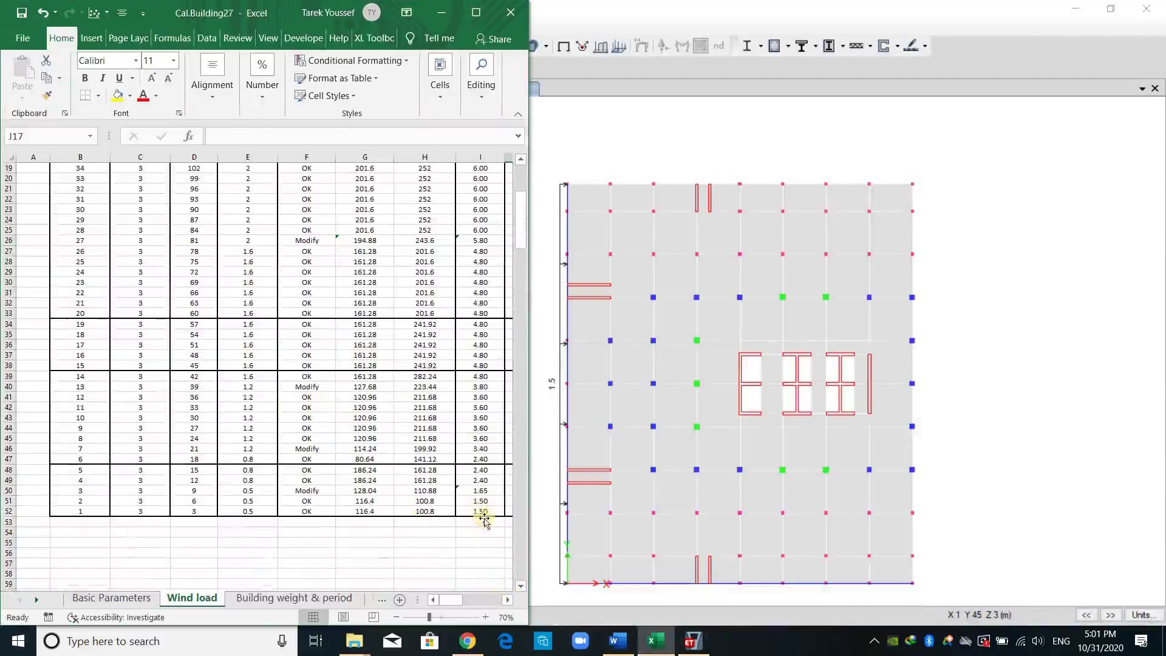
left_click(489, 513)
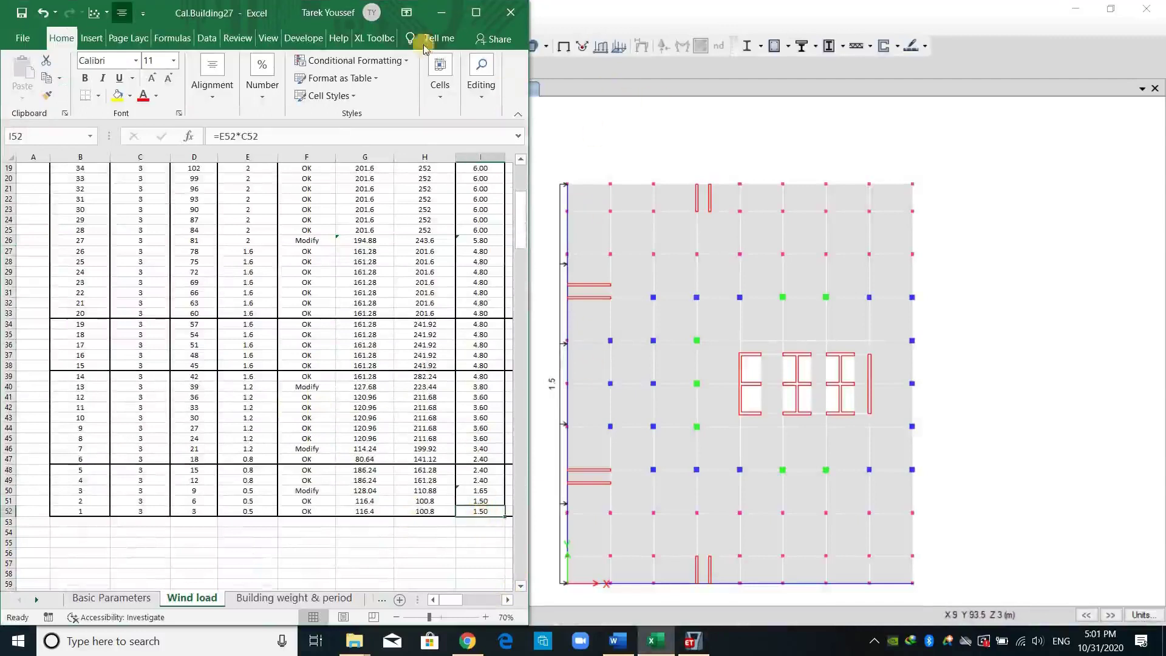
left_click(442, 13)
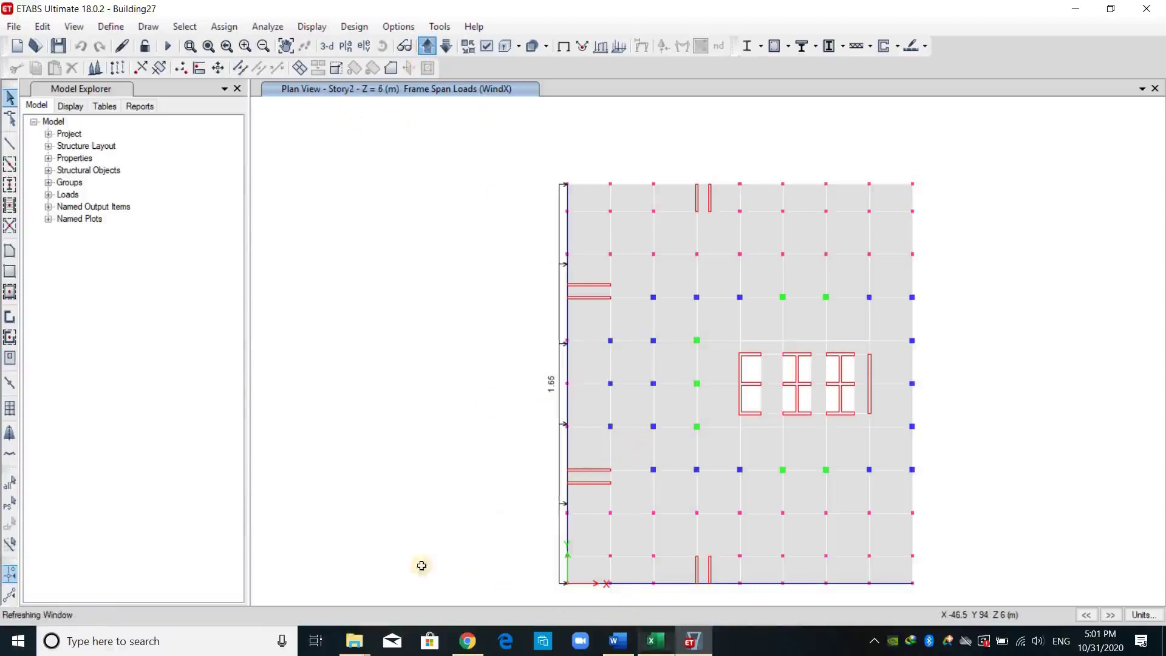
key("alt+Tab")
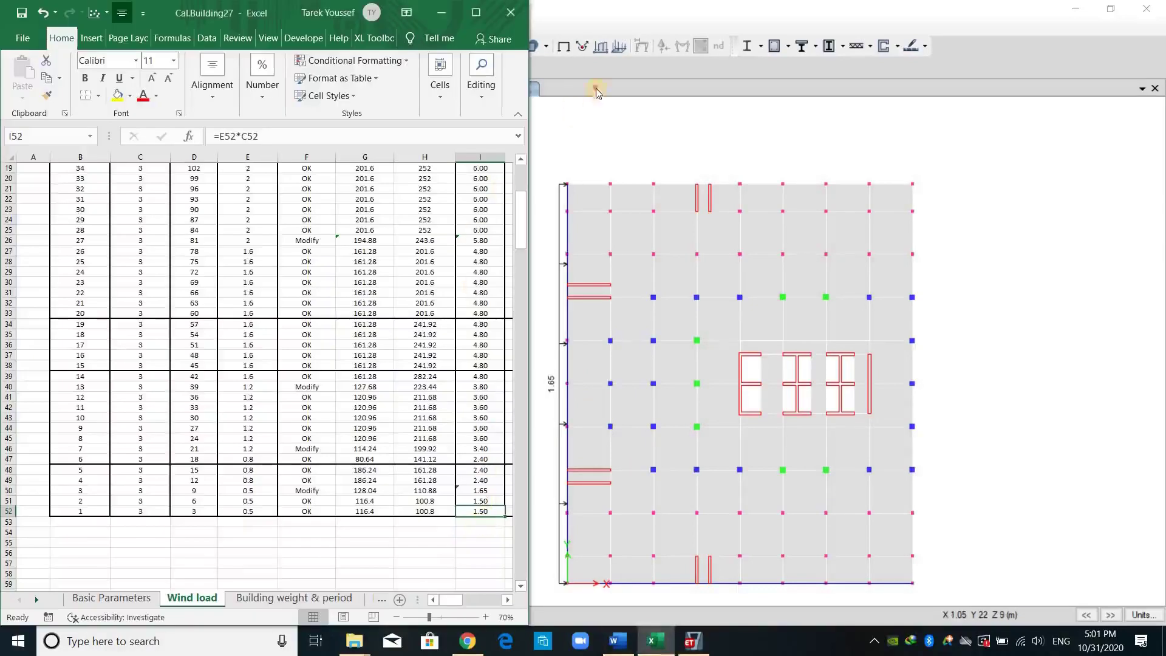
left_click(577, 99)
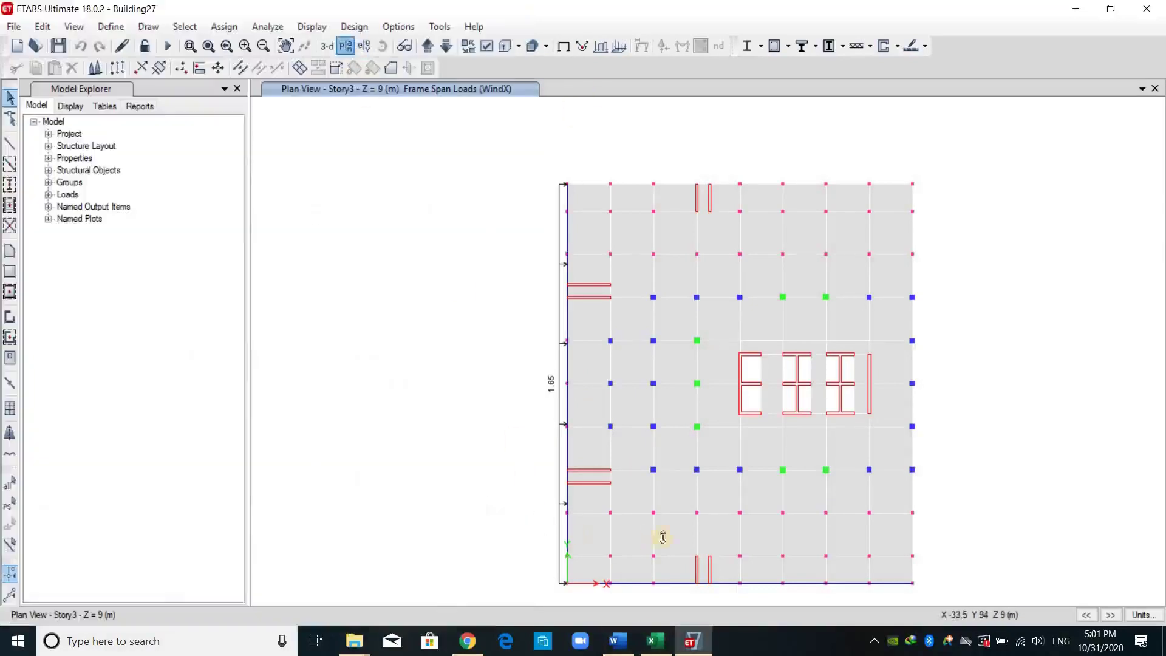
Show the Story34 plan and compare its WindX span loads with story 34's Fx (KN/m) cell in Excel
left_click(640, 502)
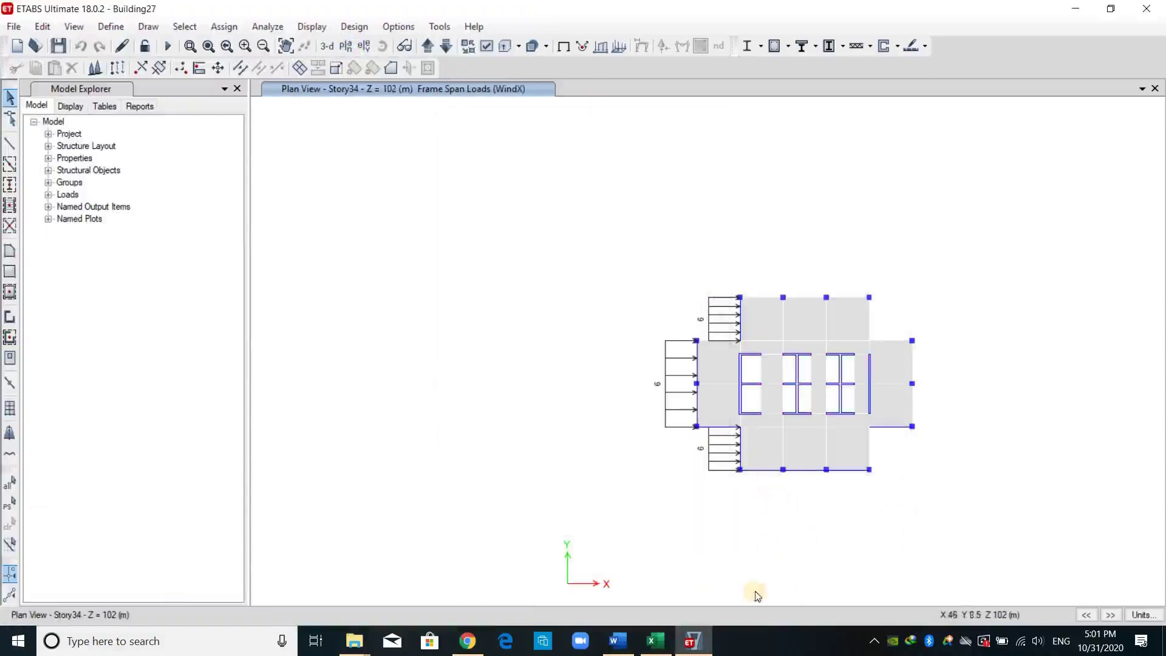
left_click(655, 641)
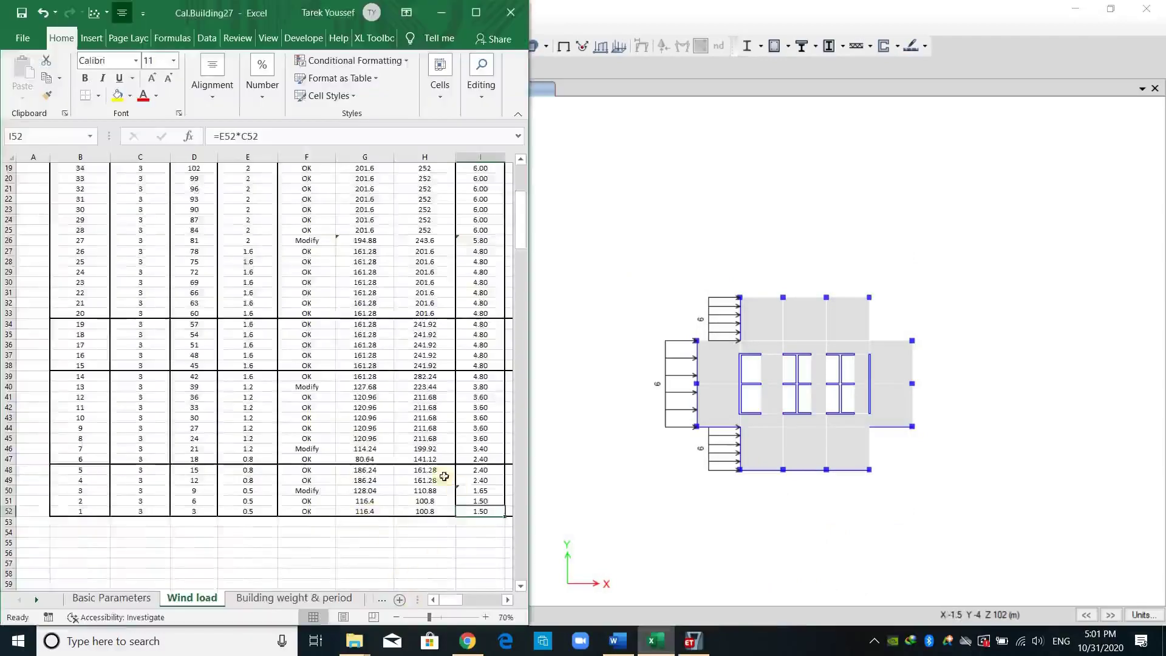
scroll(368, 514, "up", 6)
left_click(480, 376)
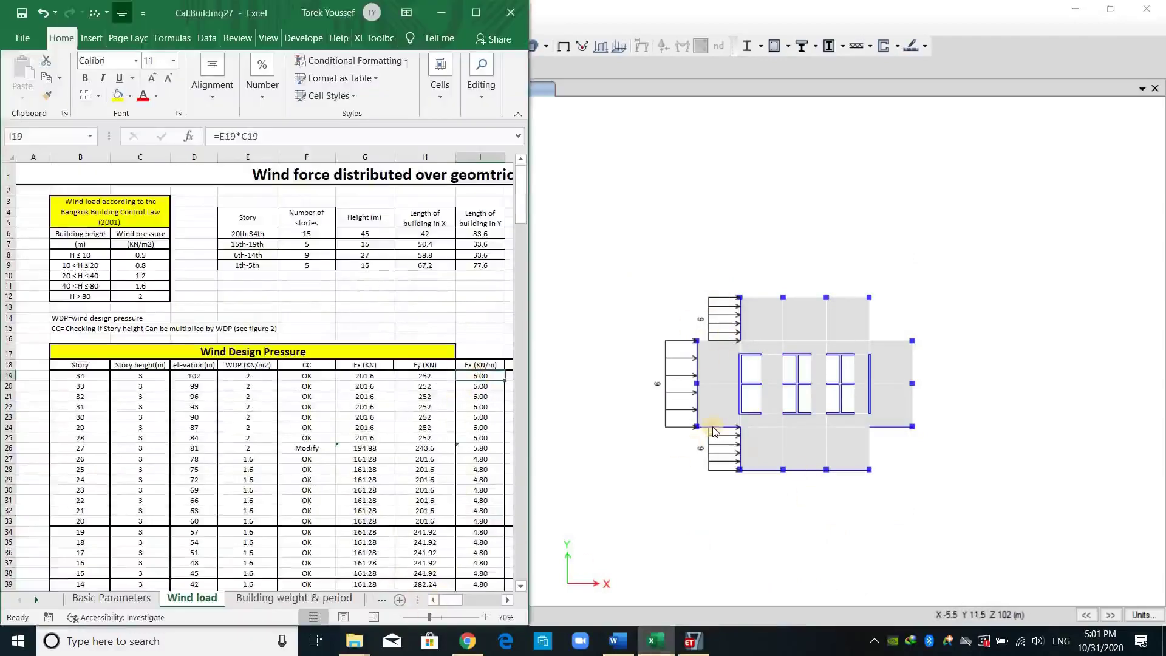
Return to ETABS, select the three dummy frames along Story34's lower edges that take the Y-direction wind, and clear the selection
left_click(766, 468)
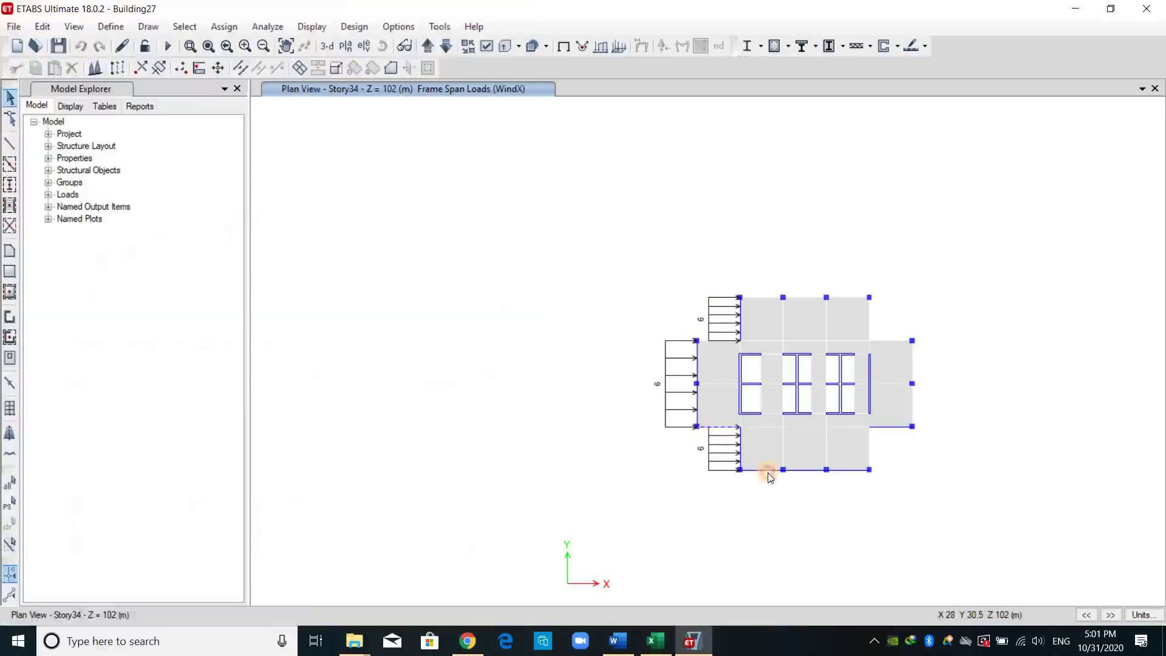
left_click(776, 470)
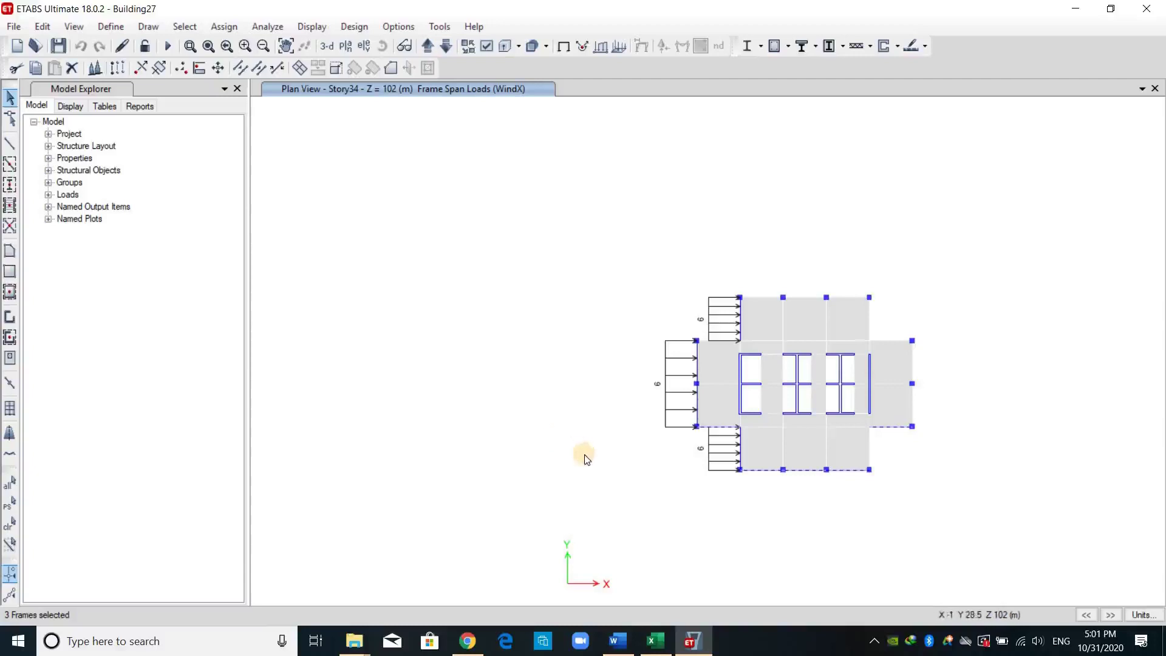
key("ctrl+q")
Restore the undeformed 3-D view of the building and run the analysis
left_click(327, 45)
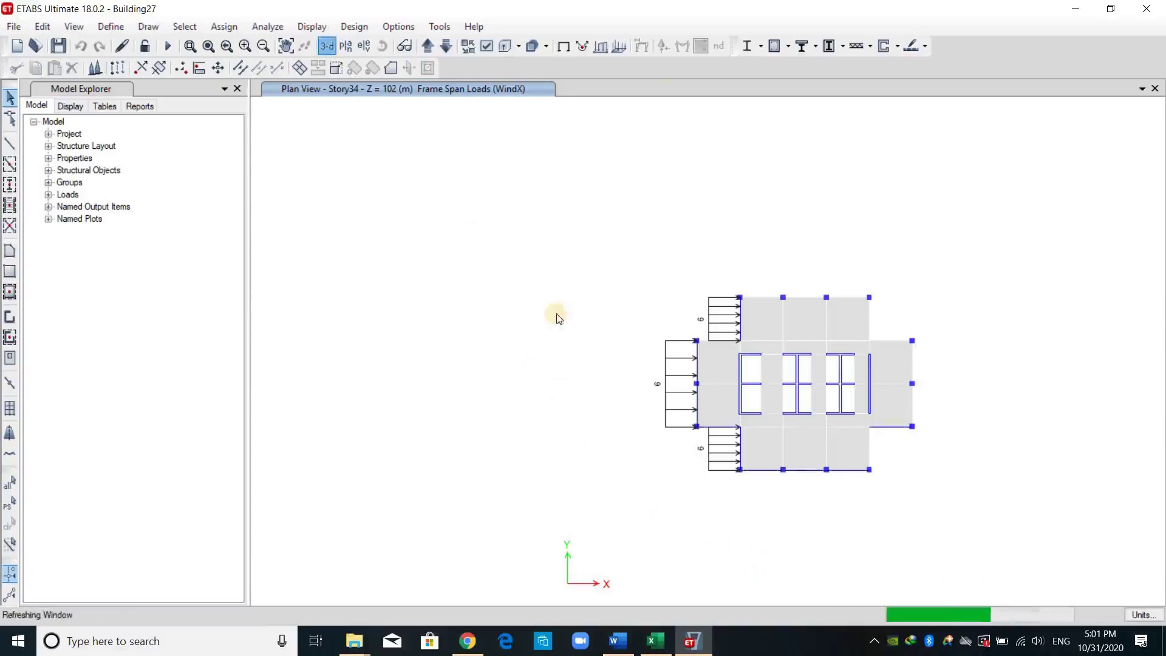
left_click(562, 47)
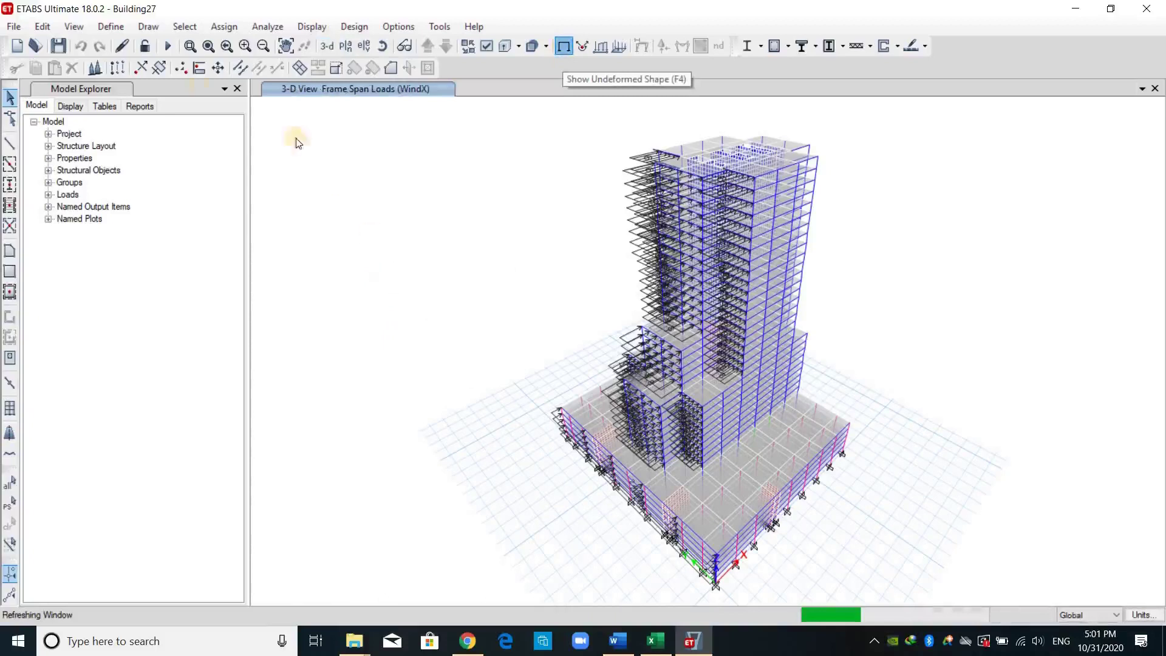
left_click(168, 48)
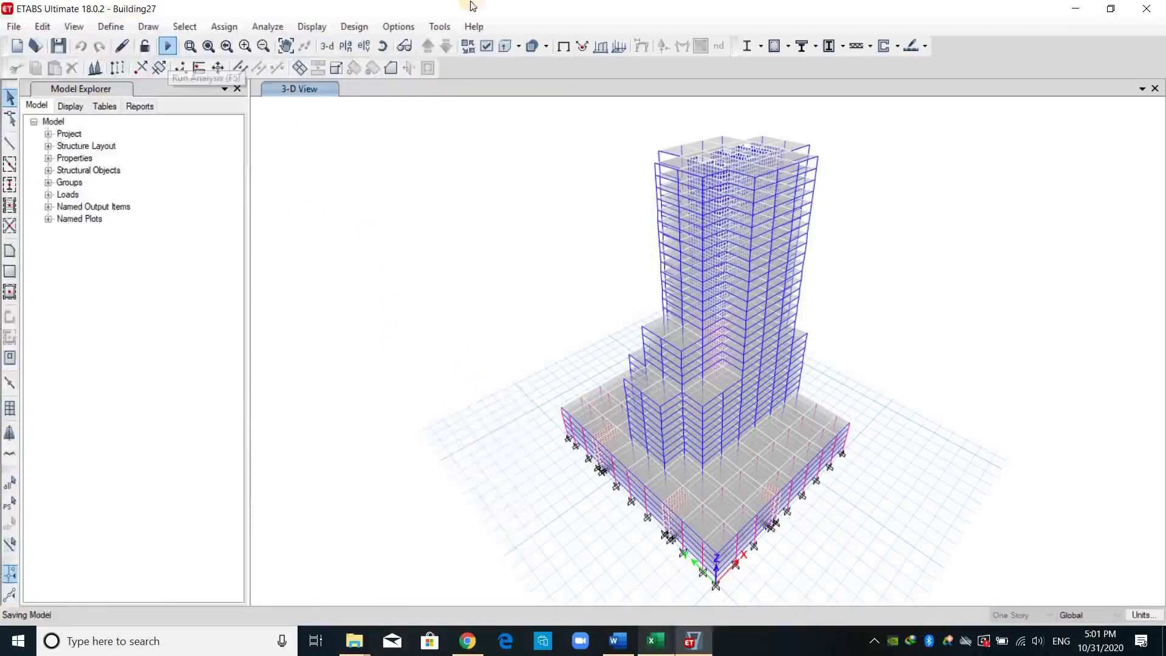
Switch to Excel, maximise the workbook and inspect the Story34 WindX story shear and story force formulas in the hand calculation table
left_click(660, 648)
left_click(476, 12)
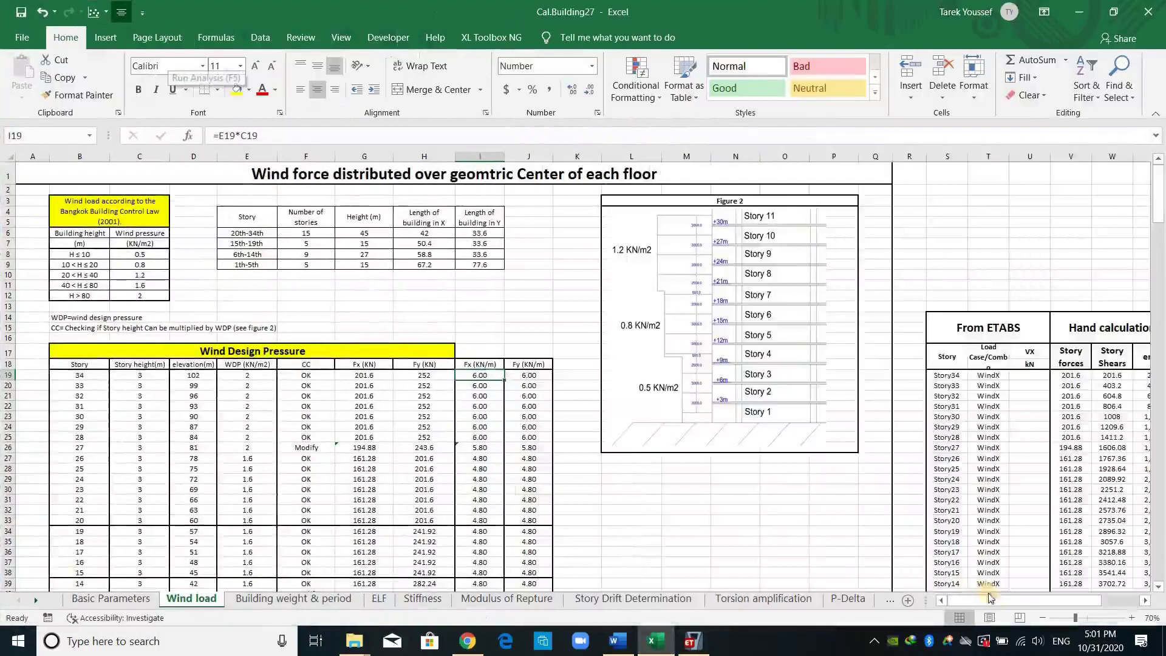
scroll(861, 428, "right", 4)
scroll(886, 267, "down", 3)
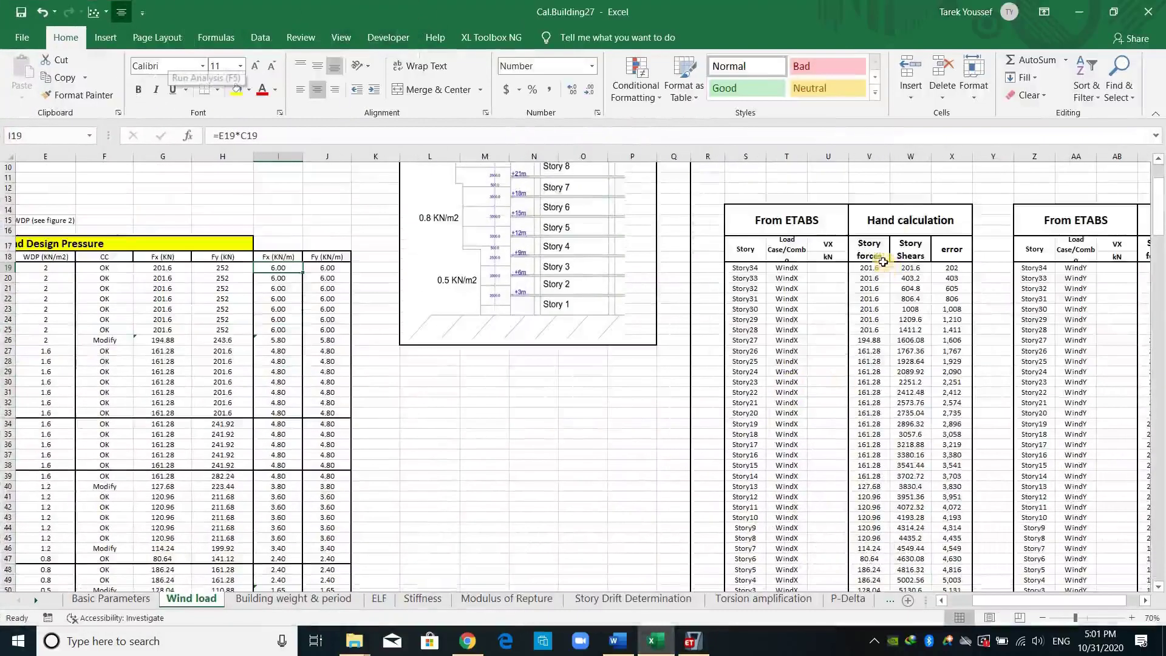
left_click(902, 219)
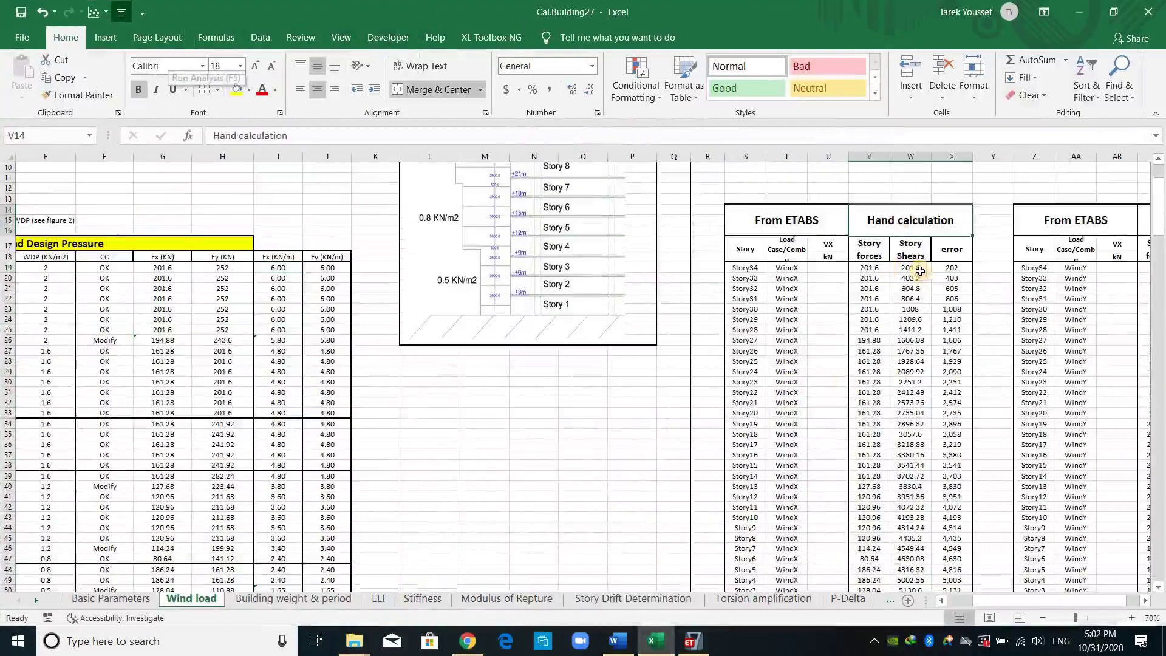
left_click(918, 267)
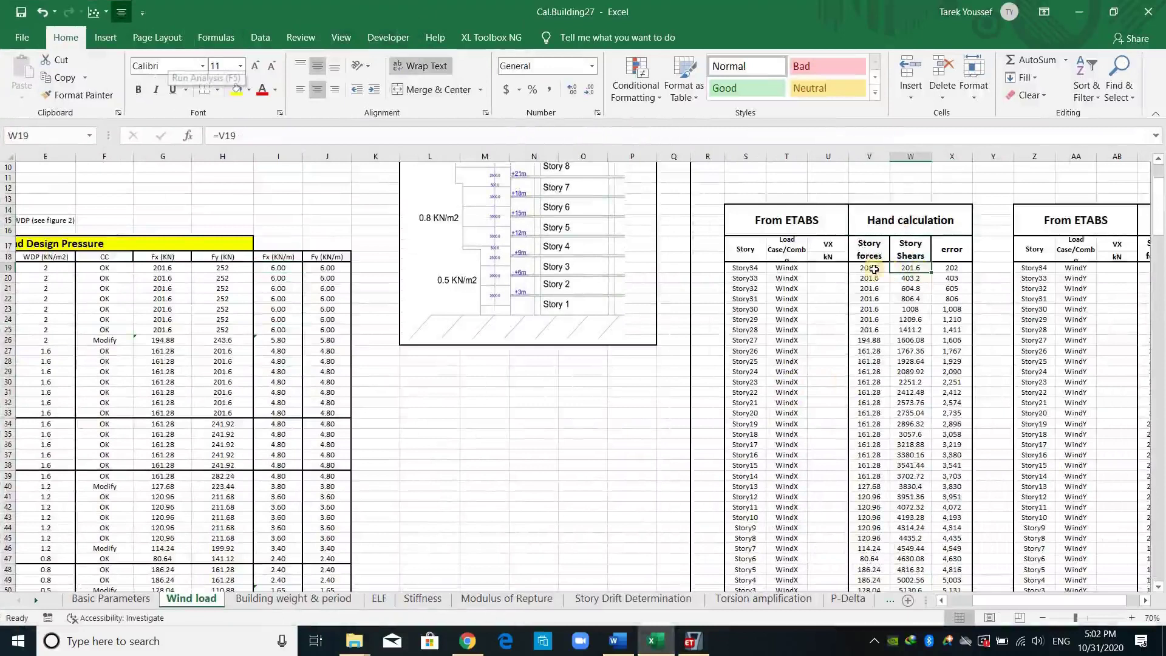
key("Left")
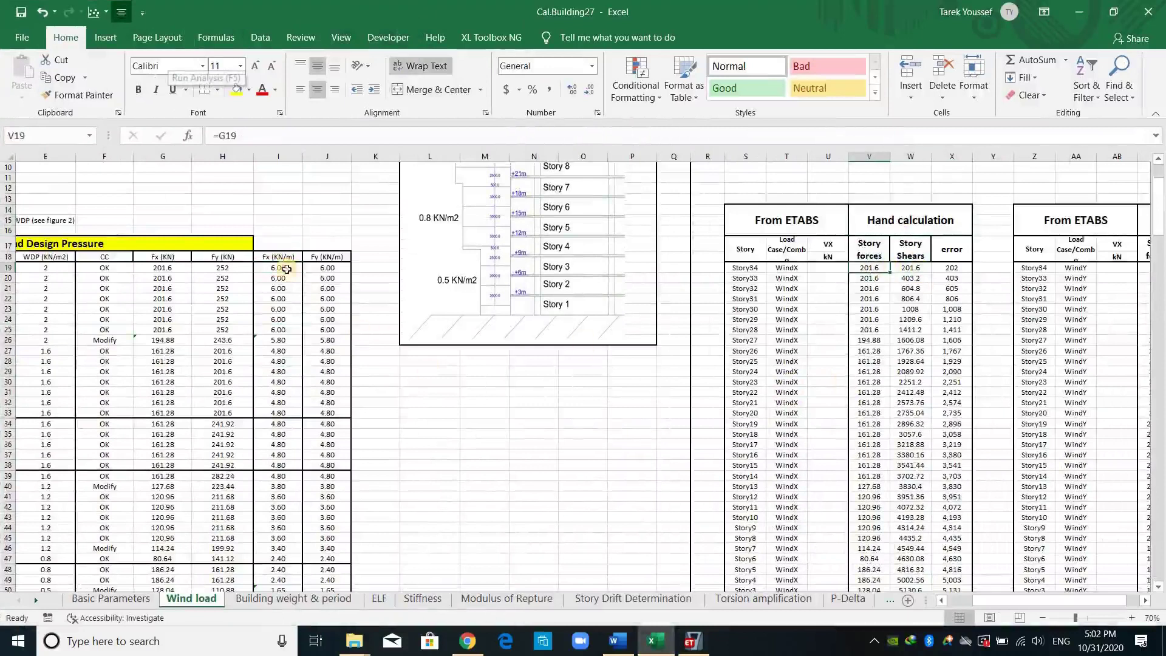
Examine how the WindX hand calculation takes its story forces from the Fx column and accumulates the story shears down to Story31
left_click(187, 269)
key("ctrl+shift+Down")
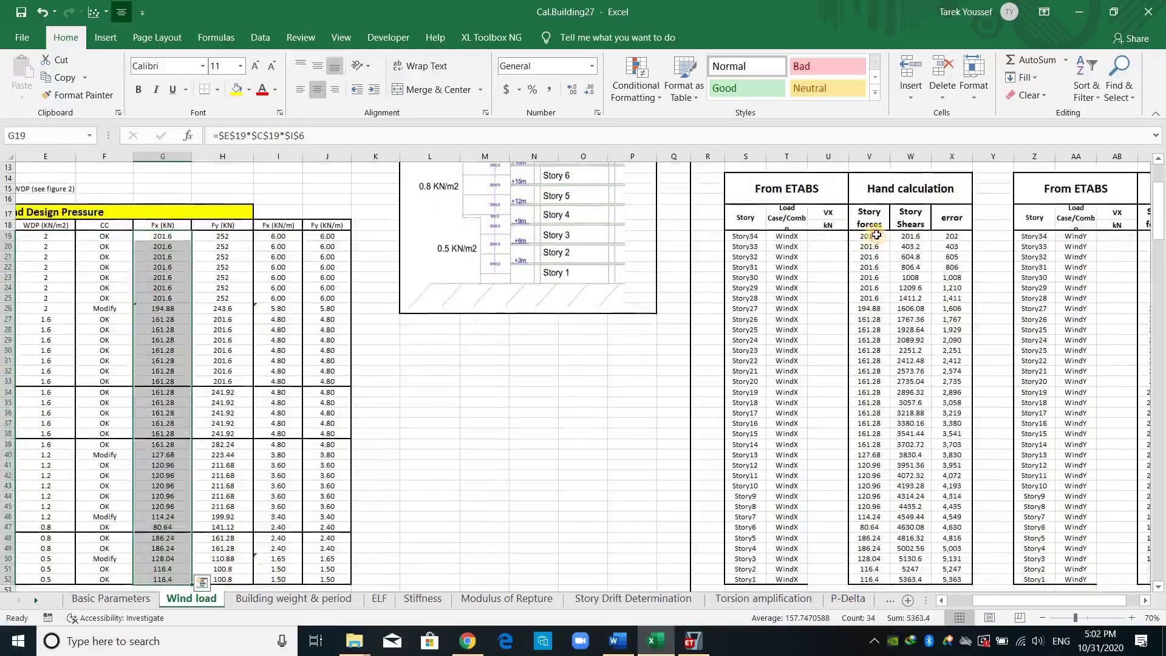
double_click(869, 237)
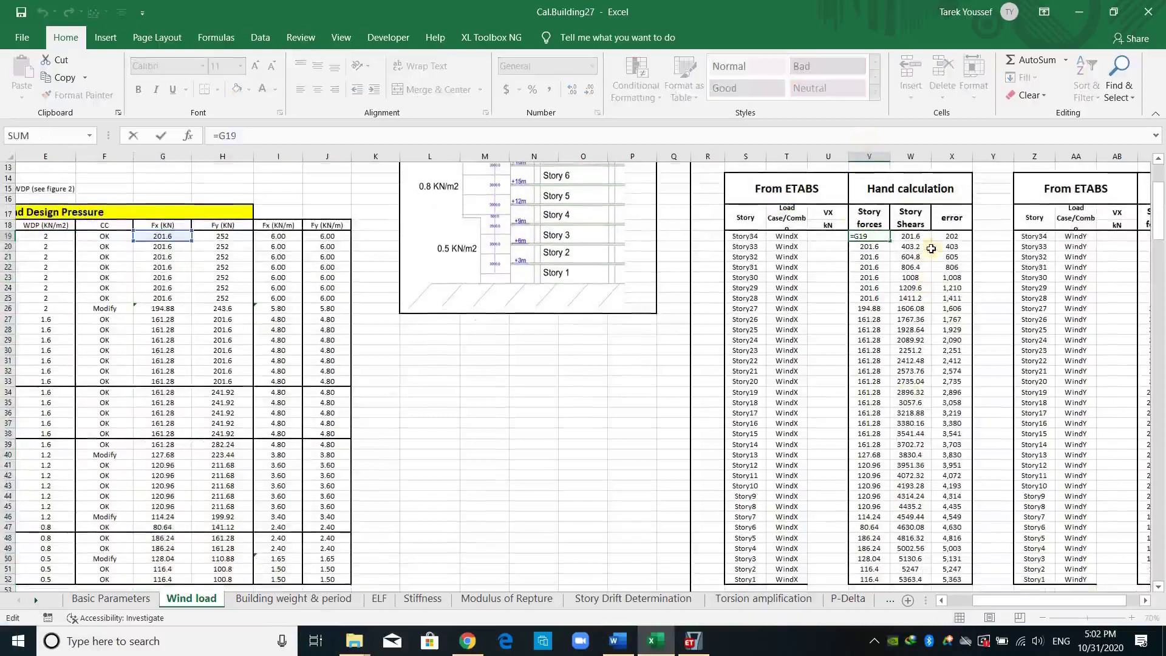
left_click_drag(920, 237, 926, 464)
left_click(913, 266)
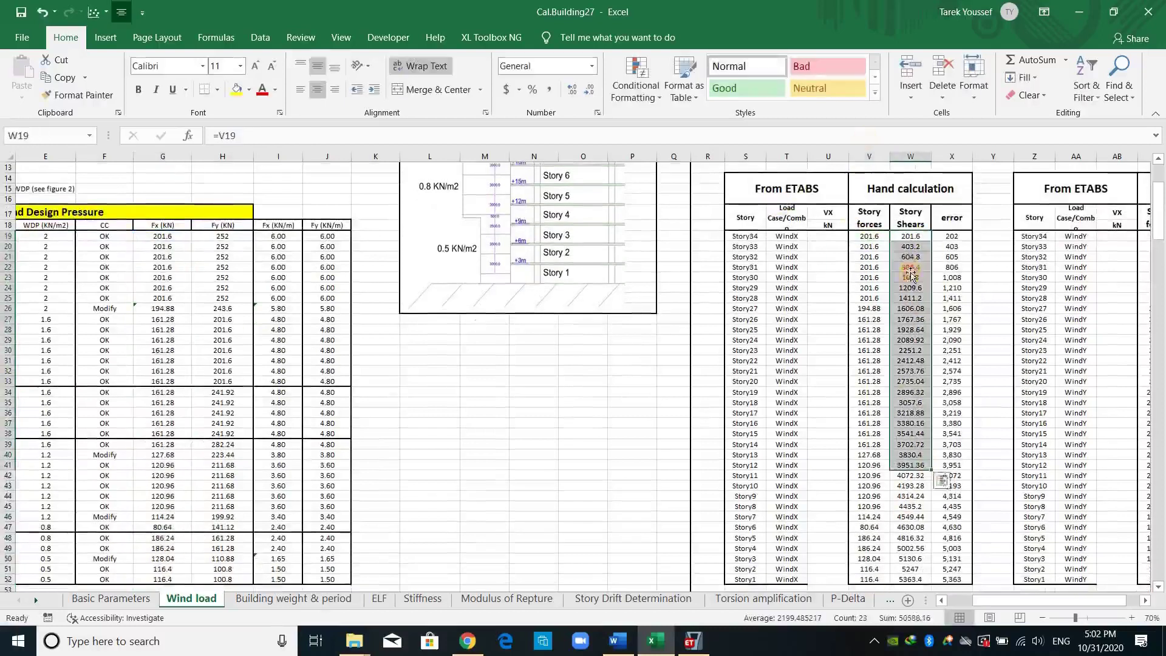
left_click(910, 267)
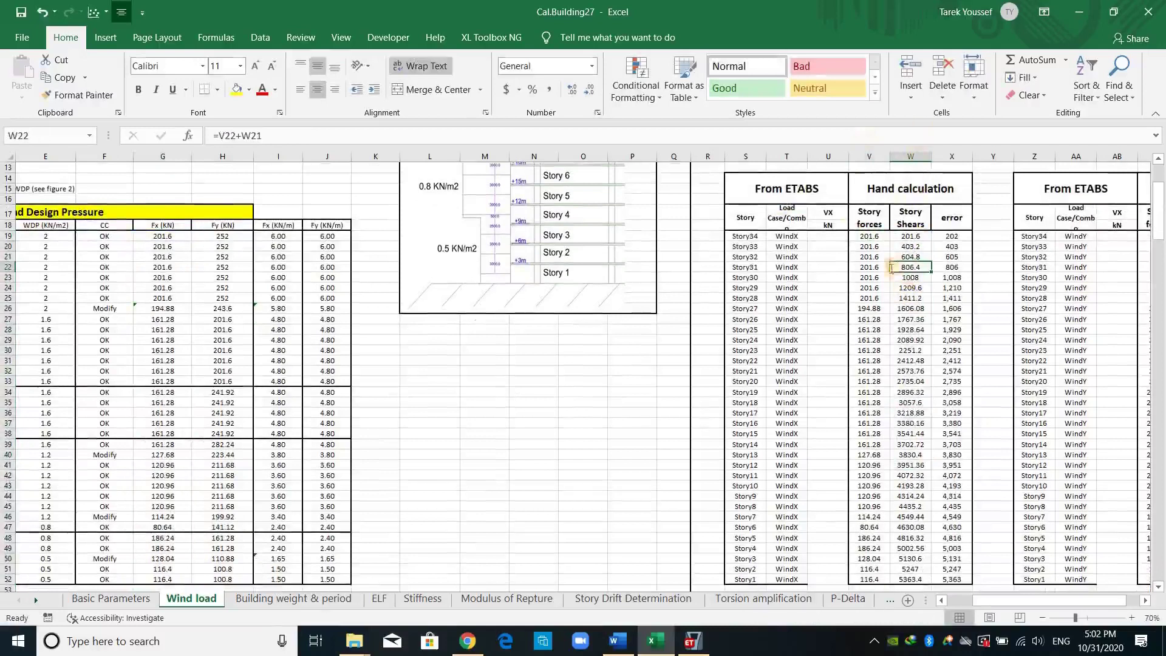
key("F2")
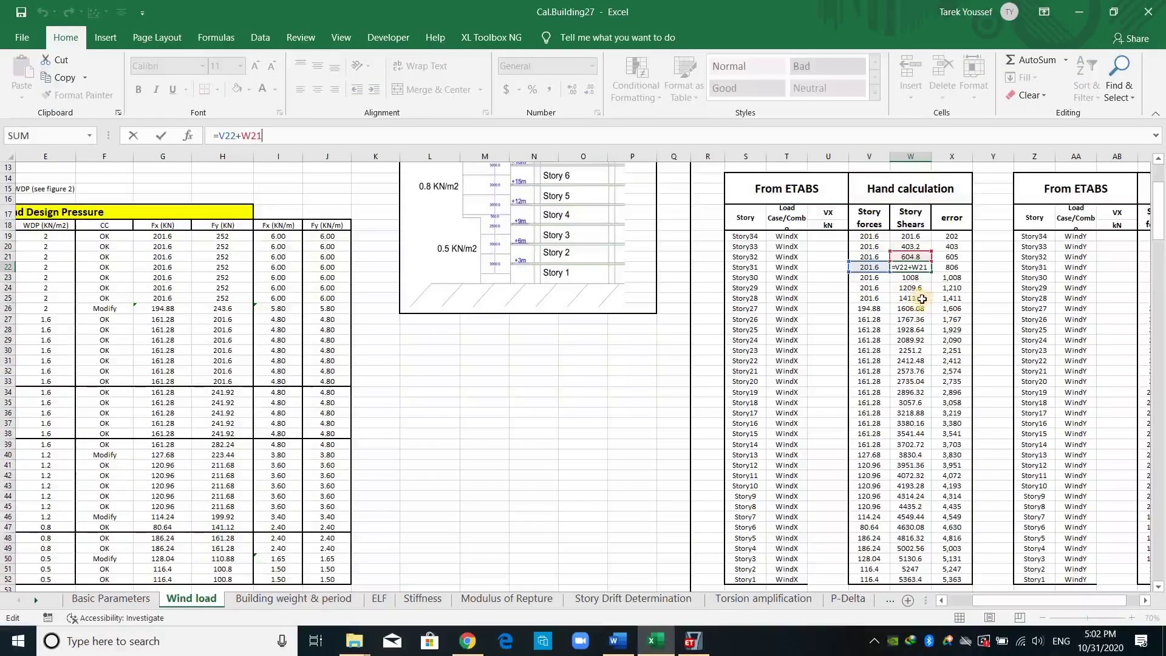
key("Escape")
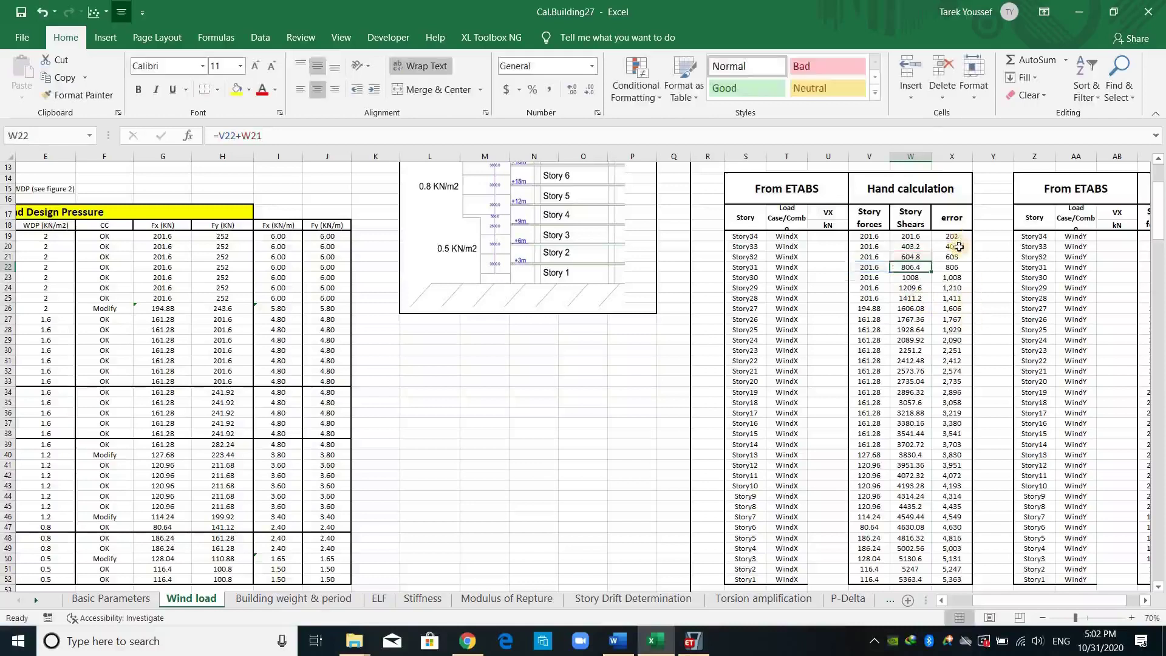
Inspect the error formula for Story34 in the WindX comparison table without changing it
left_click(951, 237)
left_click(915, 137)
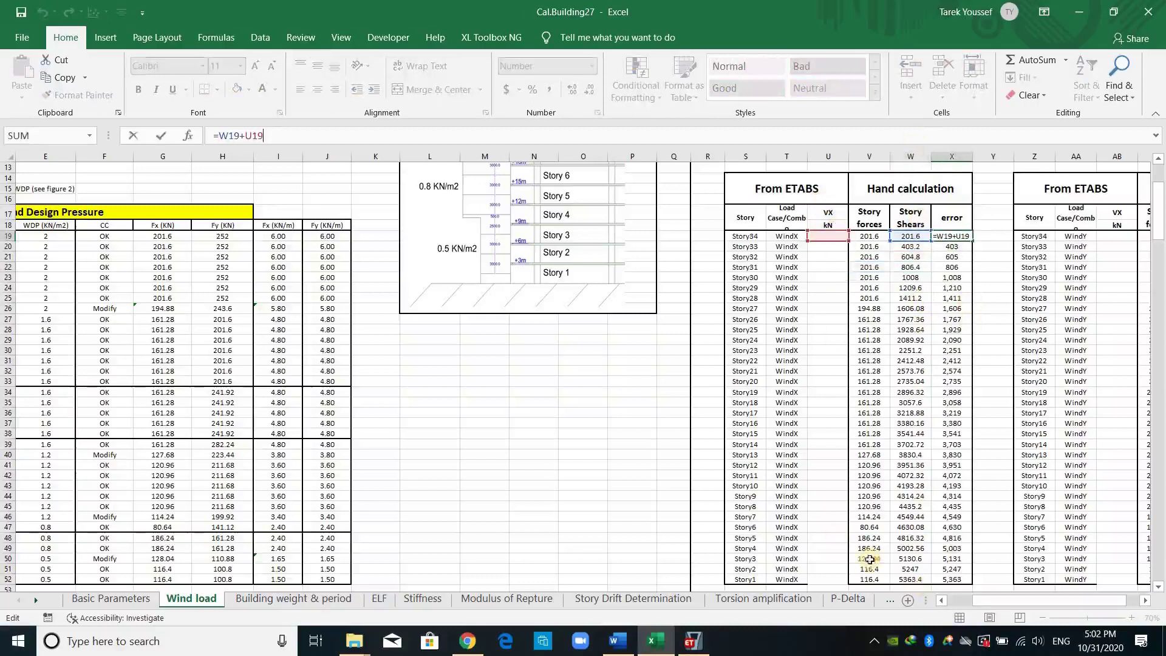
key("Escape")
scroll(887, 425, "up", 4)
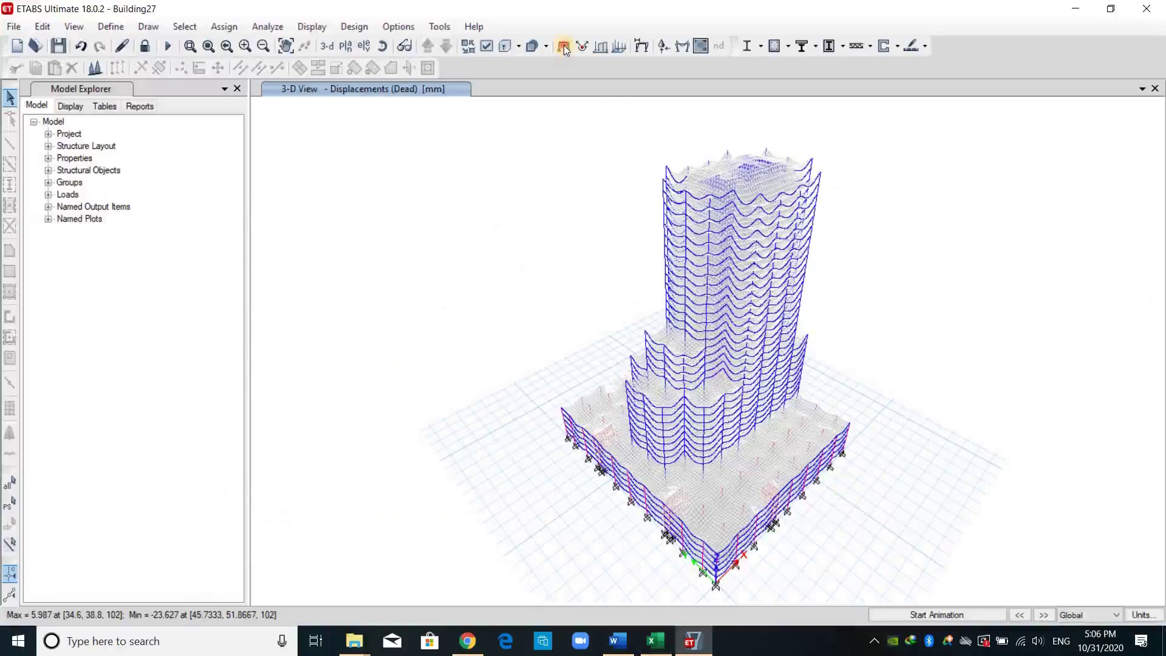
Restore the undeformed shape of the building and open the story response plots
left_click(562, 47)
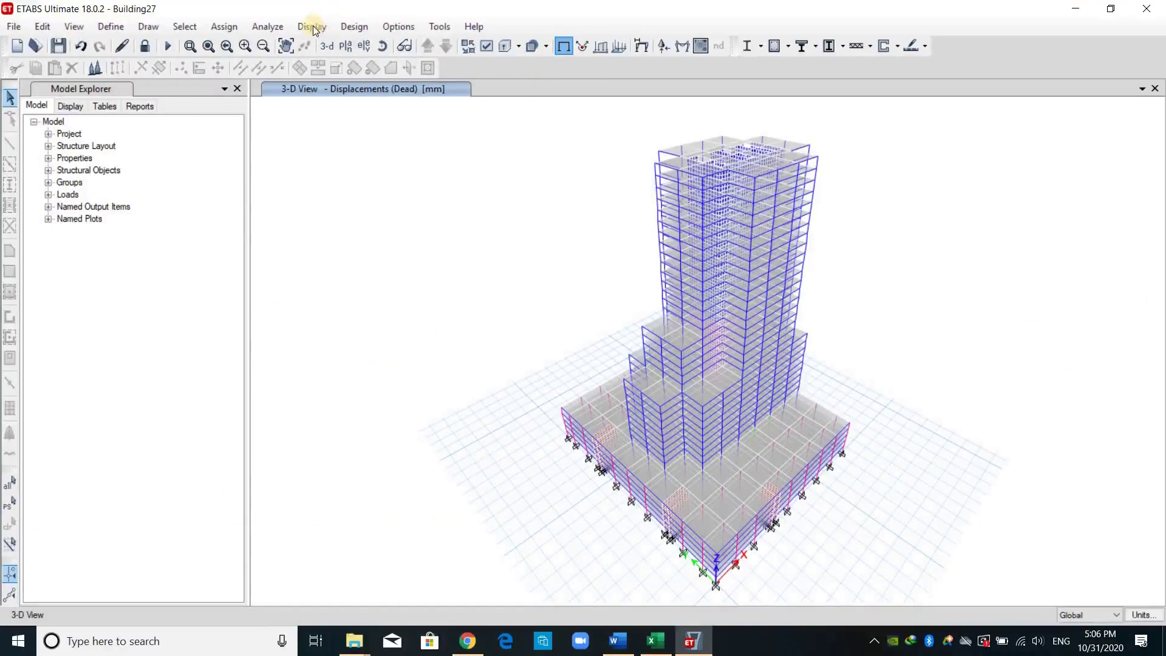
left_click(312, 26)
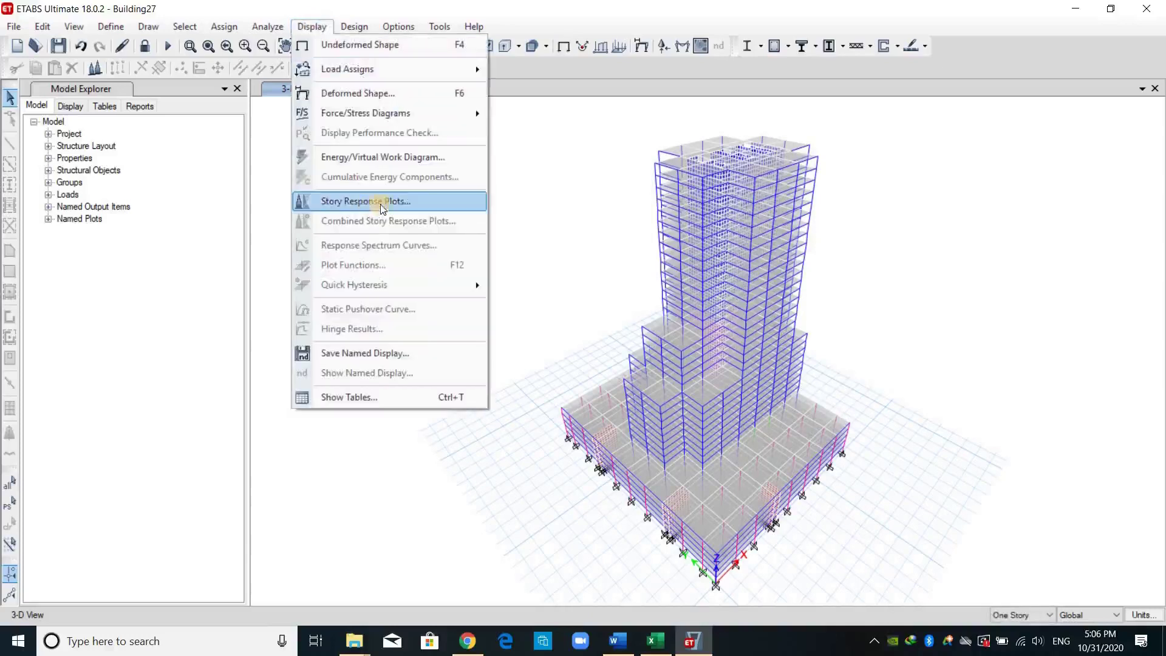
left_click(437, 209)
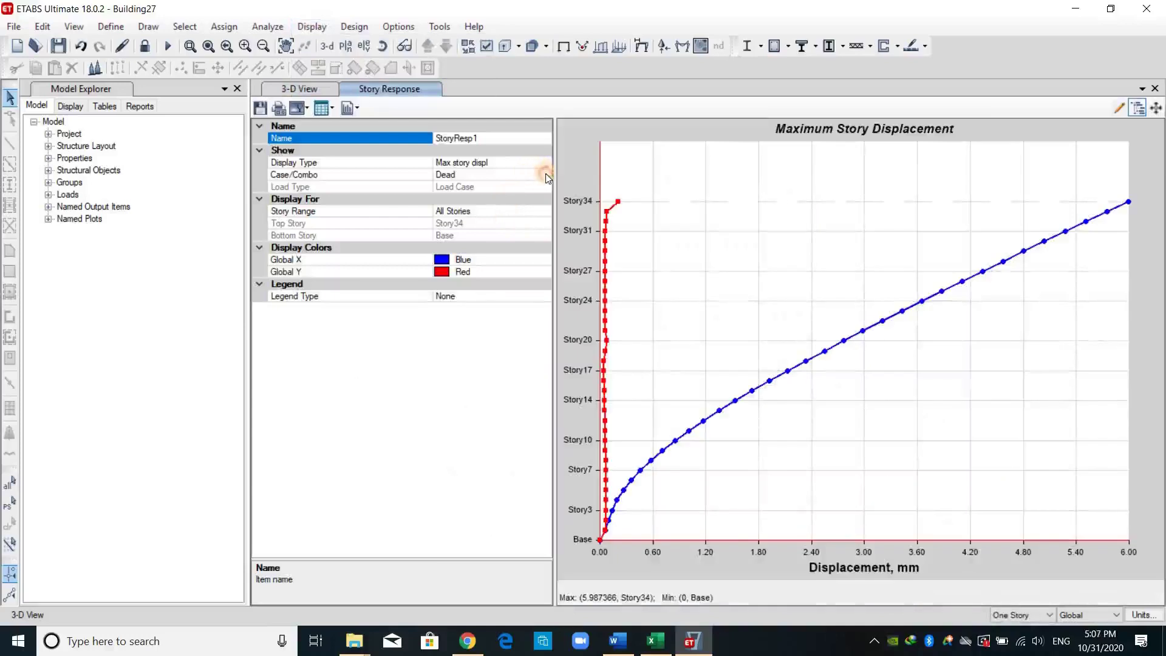
Set the story response plot to the WindX load case with story shears as the display type
left_click(545, 174)
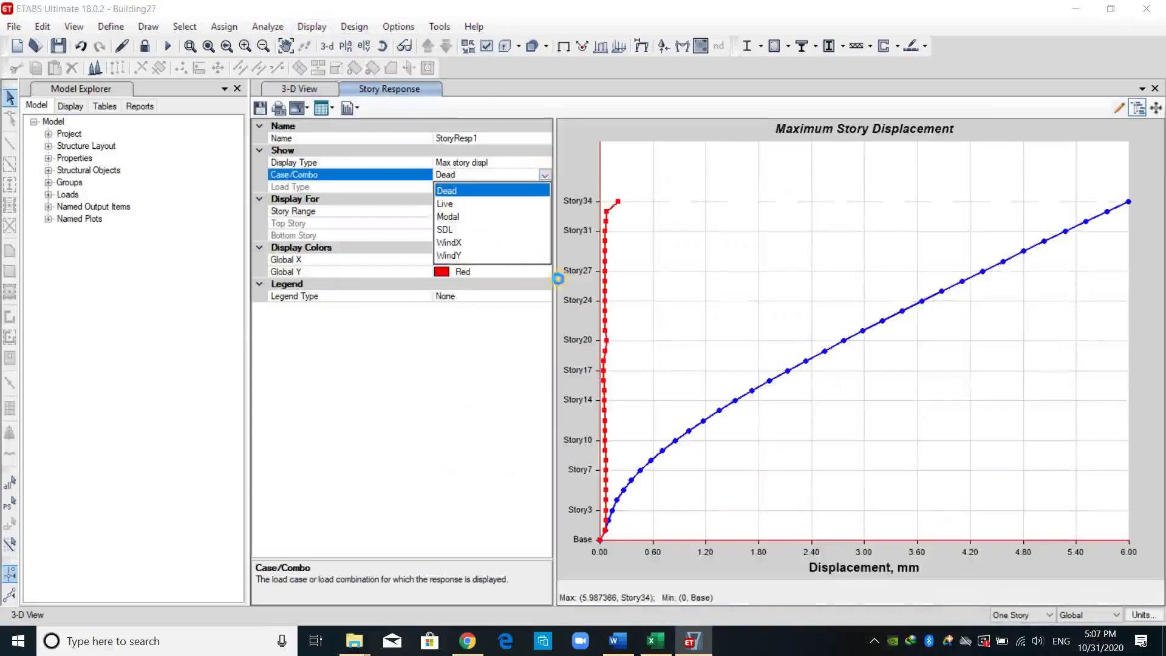
left_click(552, 259)
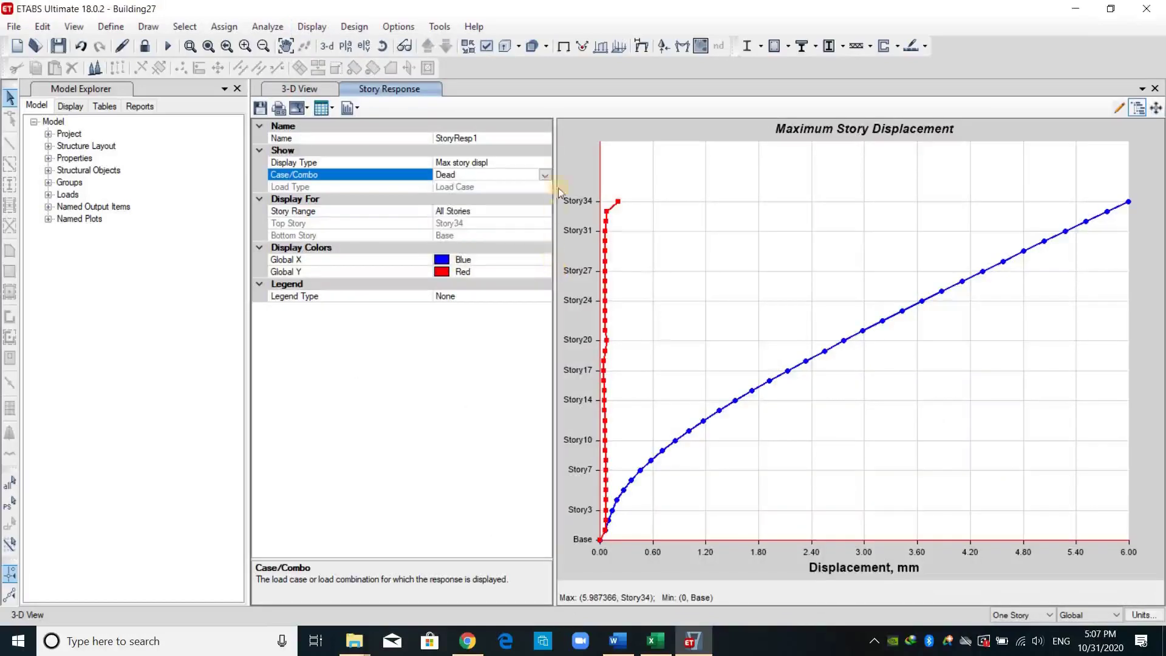
left_click(545, 163)
left_click(544, 162)
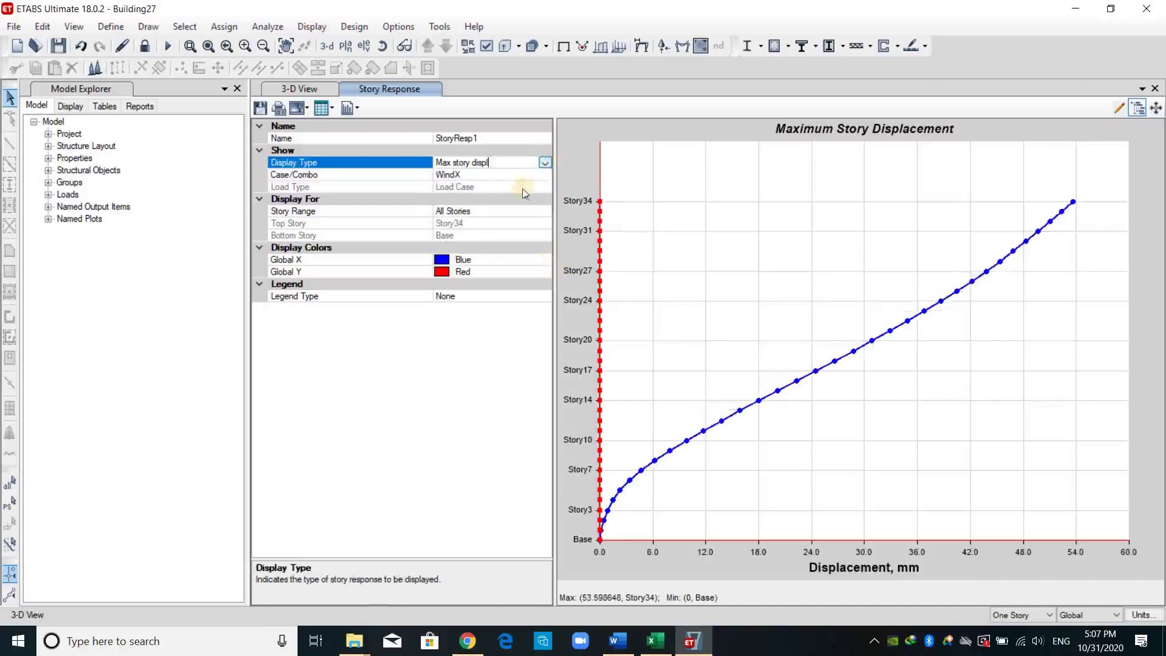
left_click(545, 163)
left_click(548, 377)
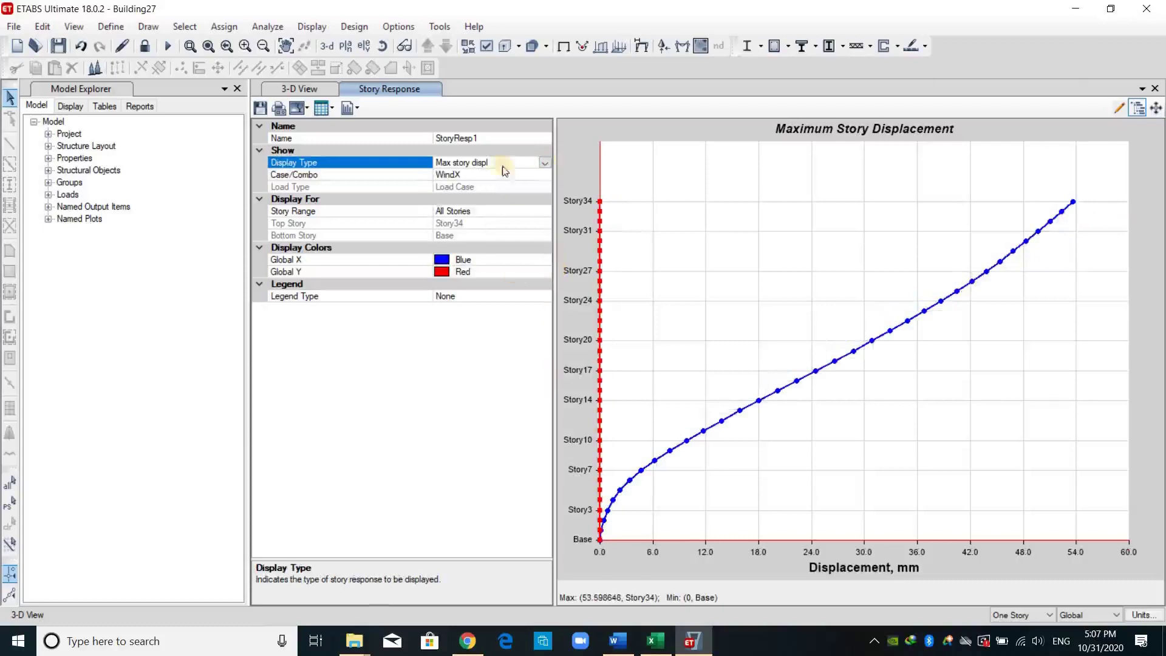
key("s")
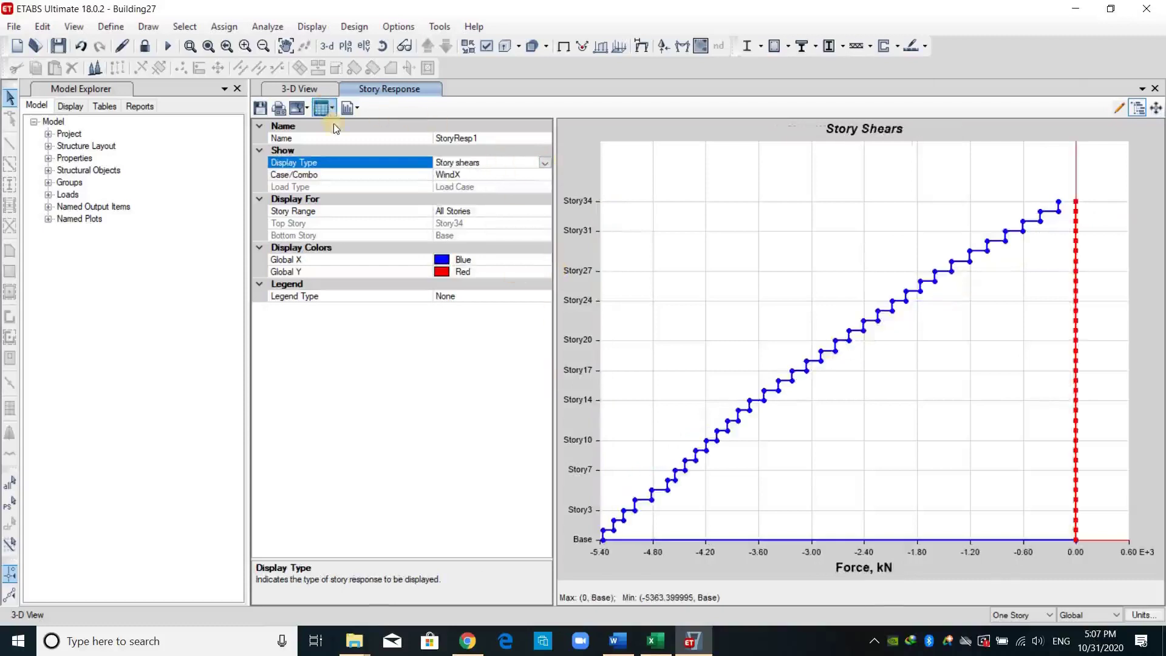
Show the WindX story shears as a formatted table and export it to Microsoft Excel
left_click(326, 109)
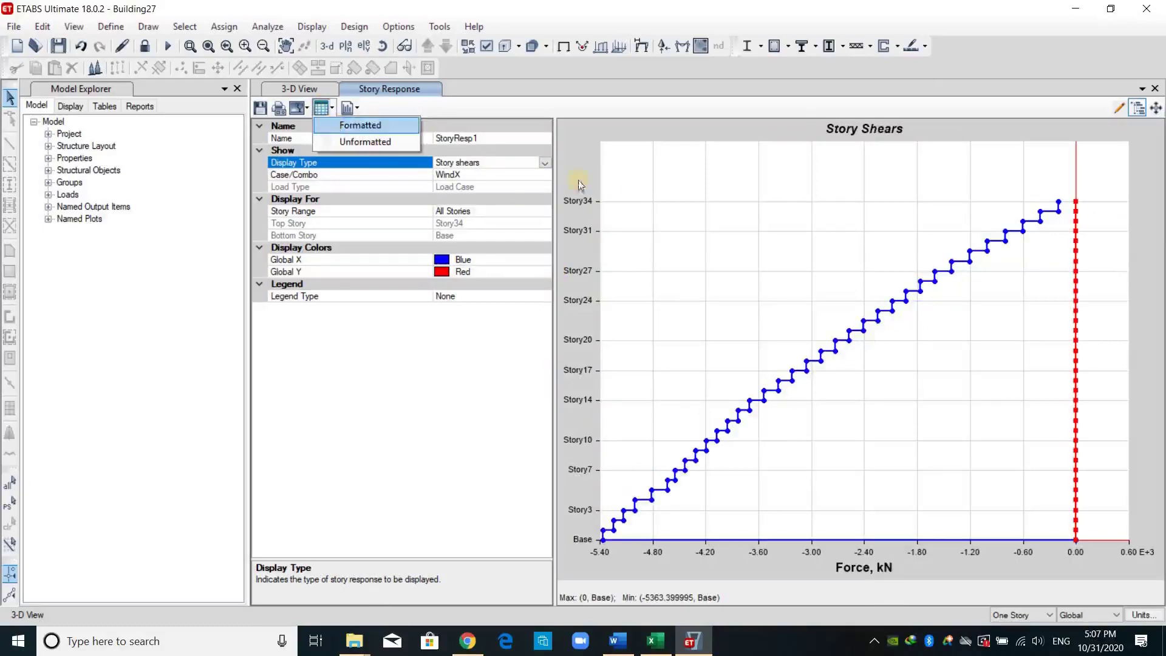
key("Return")
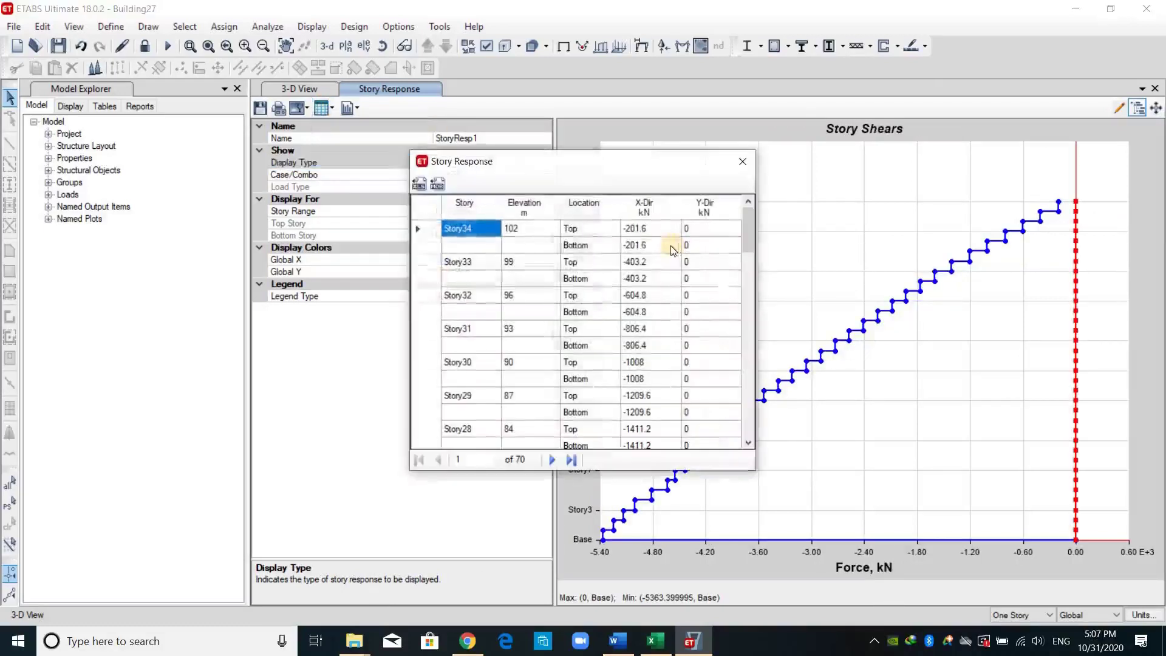
left_click(423, 187)
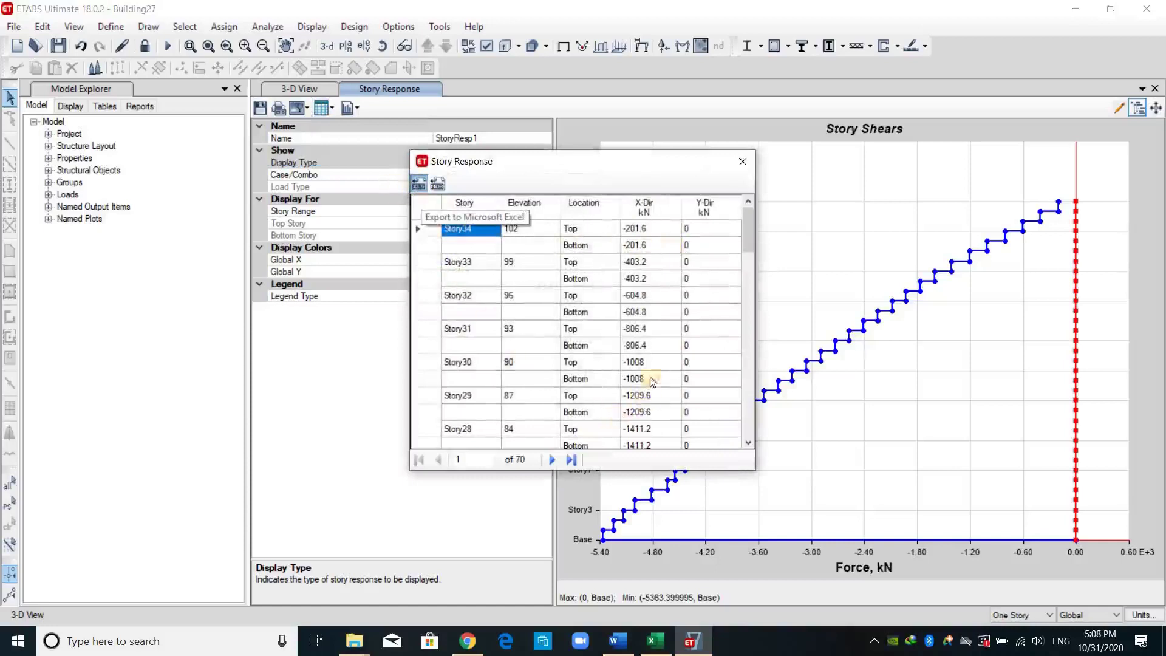
left_click(816, 442)
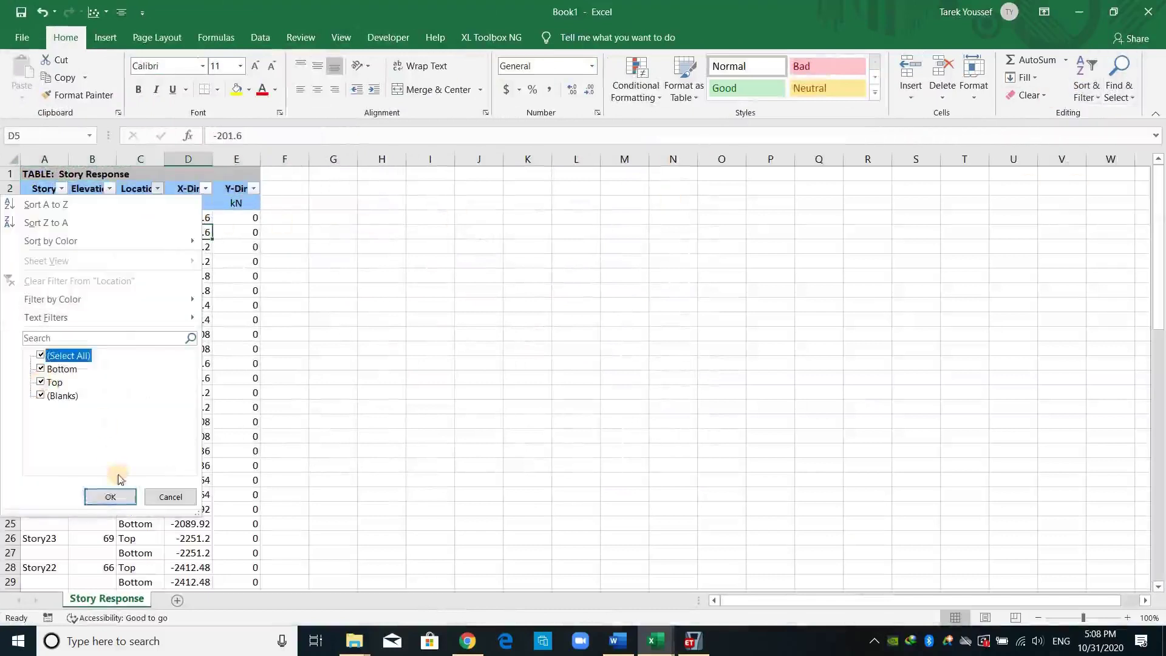
Filter the exported table's Location column to Top and copy the X-Dir shears from Story34 down to Story1
left_click(197, 284)
left_click(210, 203)
key("ctrl+shift+Down")
scroll(236, 212, "down", 3)
key("ctrl+c")
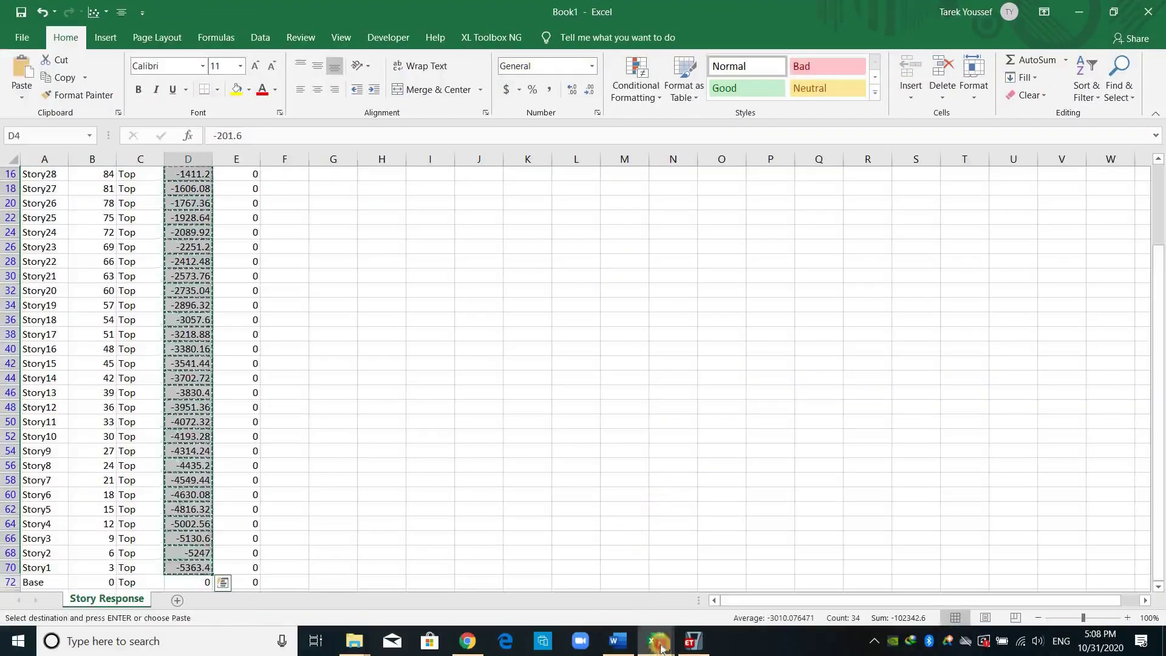
Switch to the Cal.Building27 workbook and paste the shears into the WindX table's VX column, starting at Story34
left_click(606, 583)
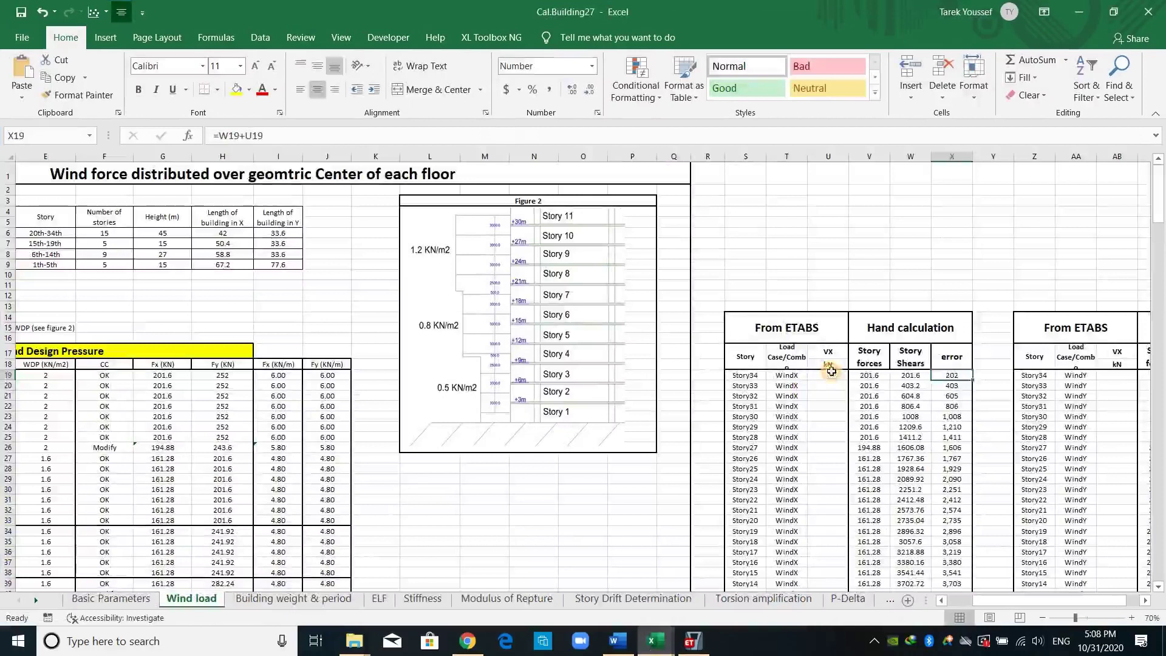
left_click(836, 383)
left_click(827, 375)
key("ctrl+v")
scroll(329, 168, "down", 6)
scroll(330, 169, "up", 1)
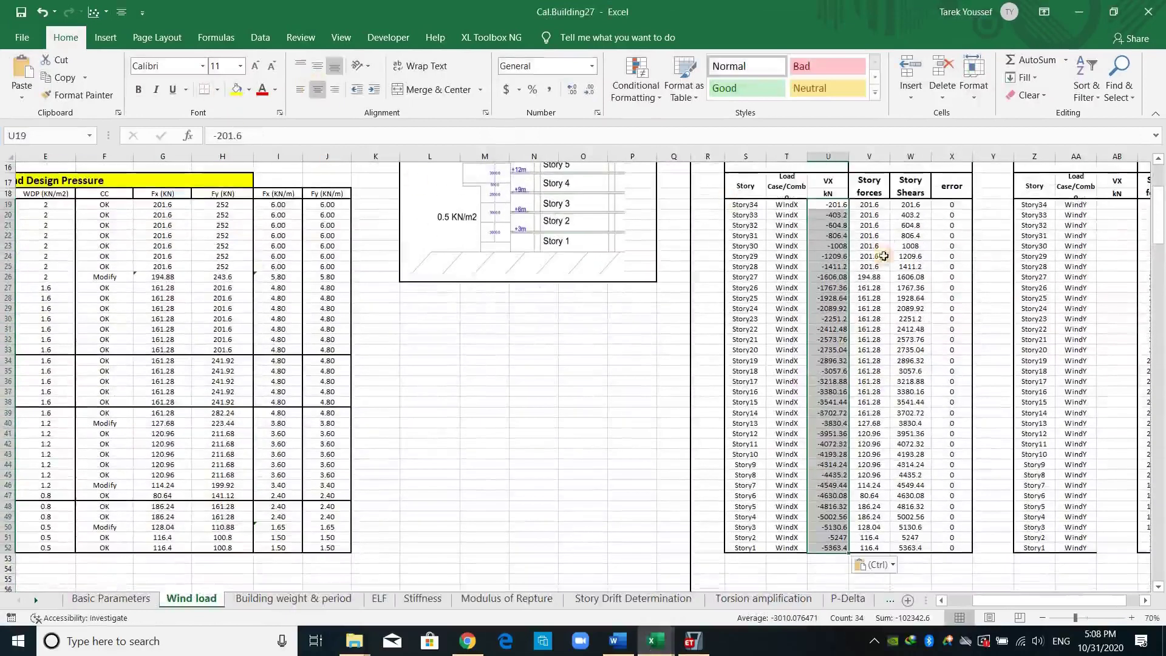
Check the error column of the WindX comparison table from Story34 to Story1
left_click_drag(952, 204, 968, 549)
scroll(916, 395, "up", 2)
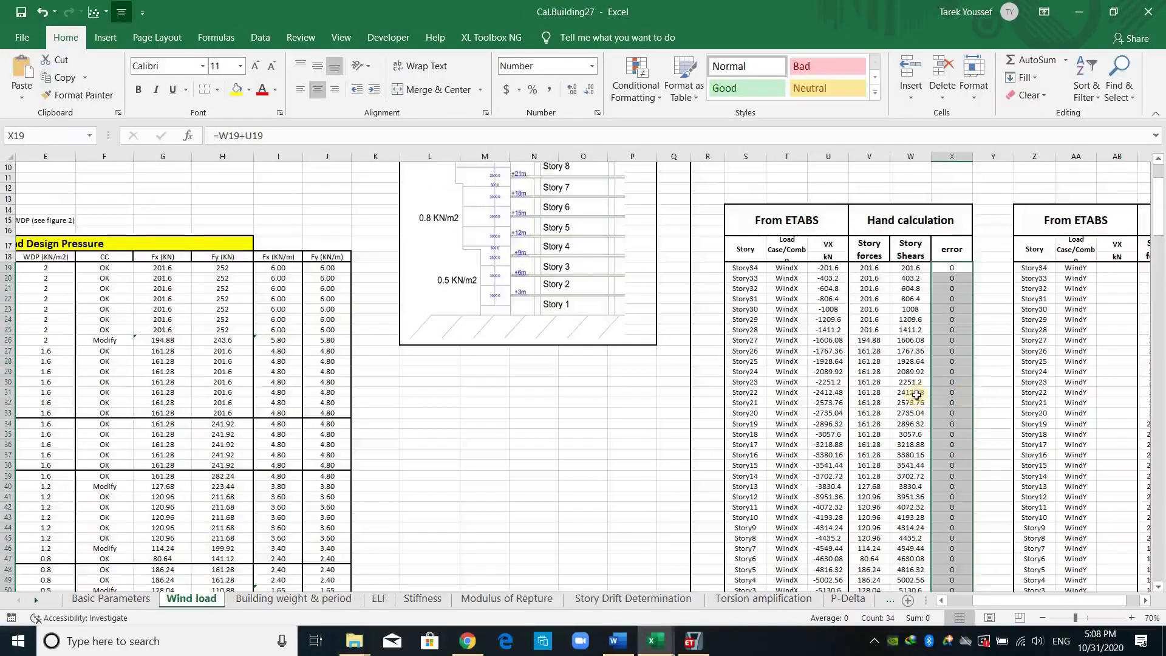
scroll(827, 274, "up", 3)
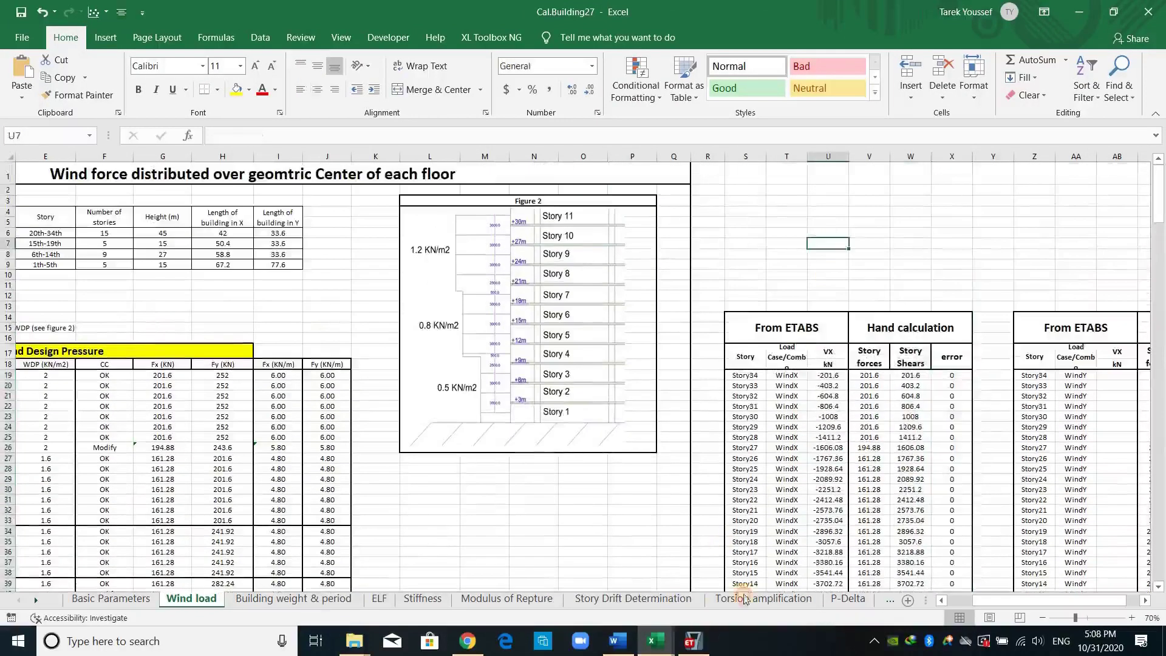
Return to ETABS, close the story response table and change the story shear plot's load case to WindY
left_click(704, 636)
left_click(741, 162)
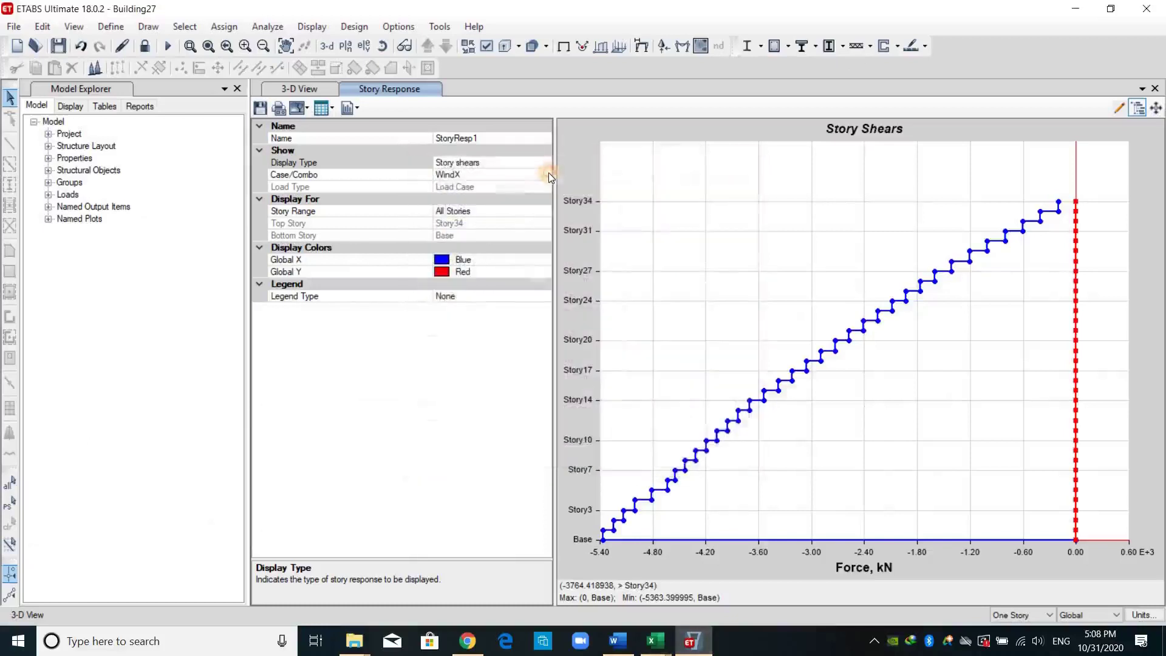
left_click(545, 174)
left_click(544, 174)
left_click(497, 421)
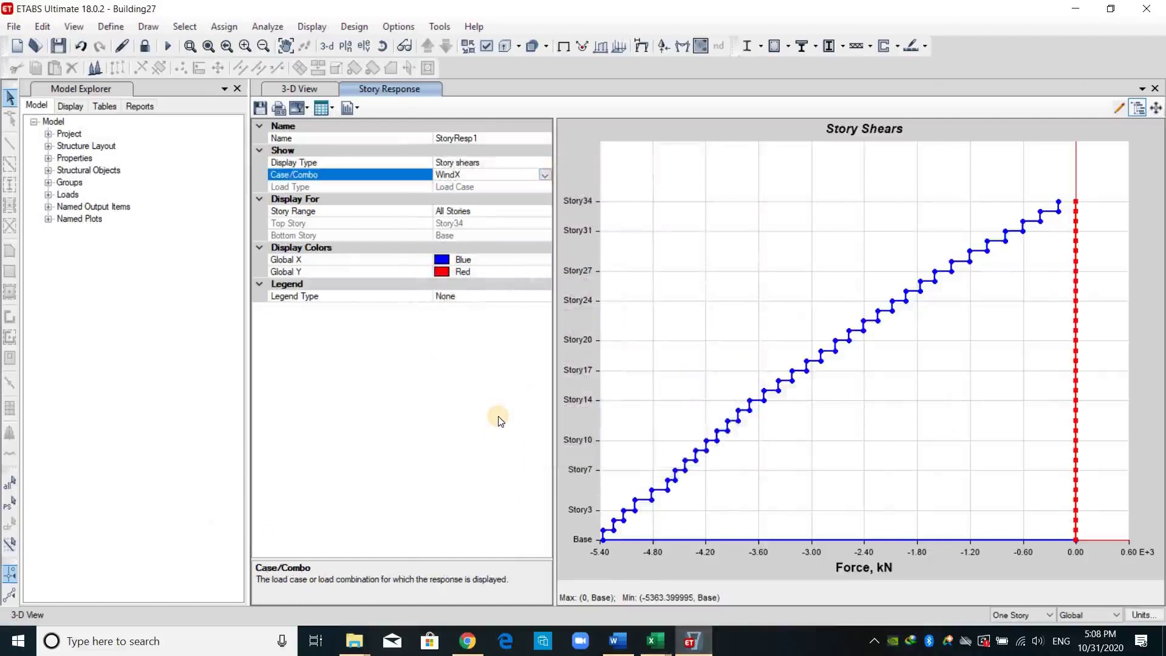
key("Down")
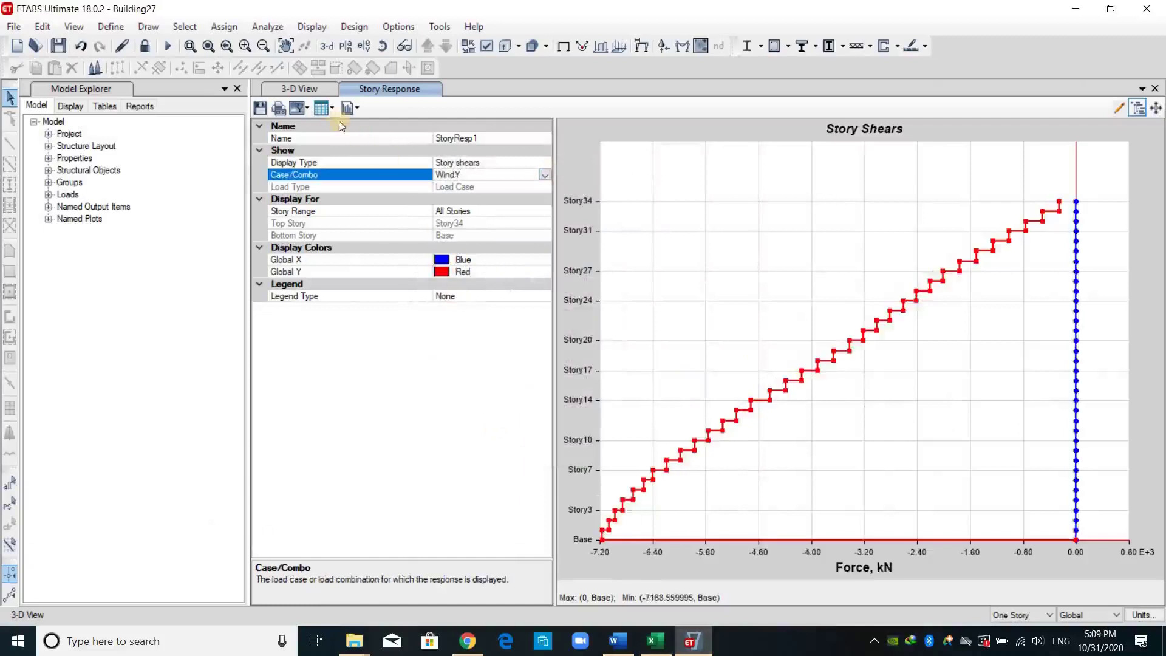
Export the formatted WindY story shear table to Excel, close the table and bring up the exported Book1 workbook
left_click(332, 110)
left_click(354, 123)
left_click(418, 185)
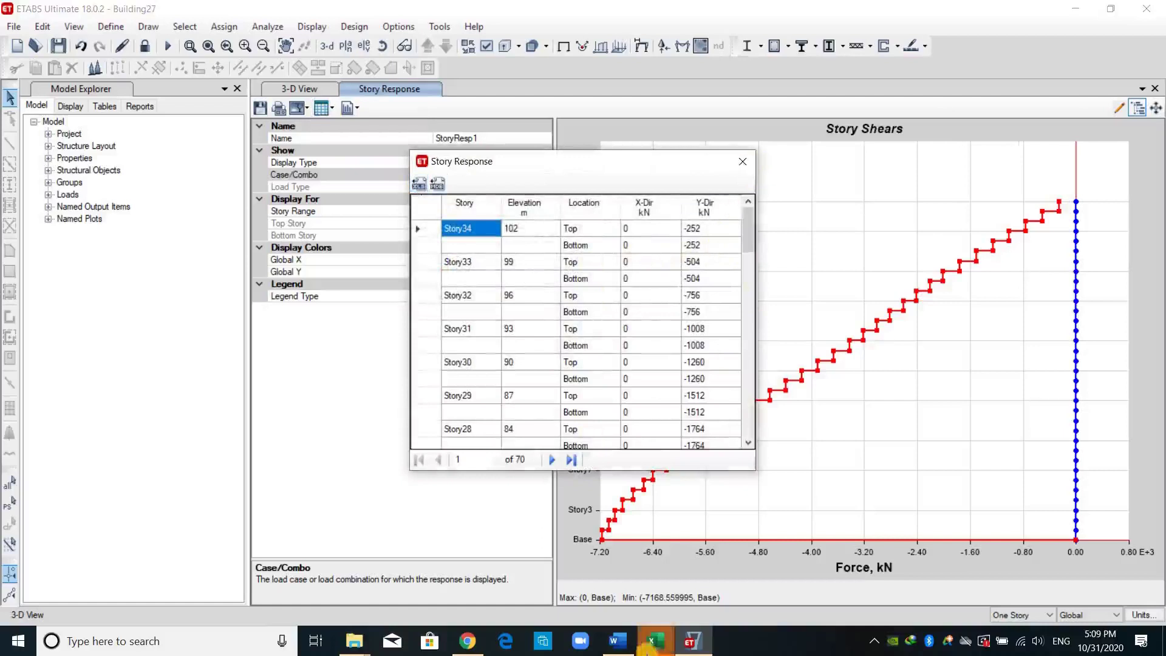
left_click(742, 161)
mouse_move(666, 652)
left_click(734, 578)
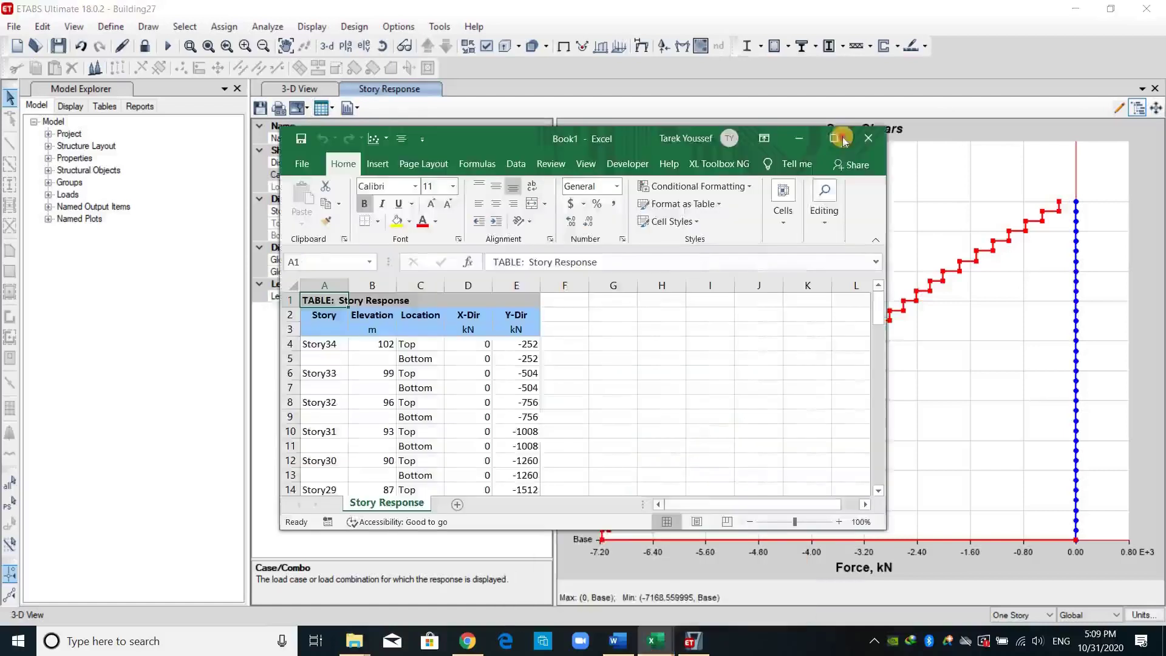
Maximise the exported workbook, add filters to the Story Response header row and filter the Location column to Top
left_click(833, 138)
left_click_drag(37, 190, 226, 190)
left_click(1080, 89)
left_click(1087, 173)
left_click(141, 231)
left_click(158, 189)
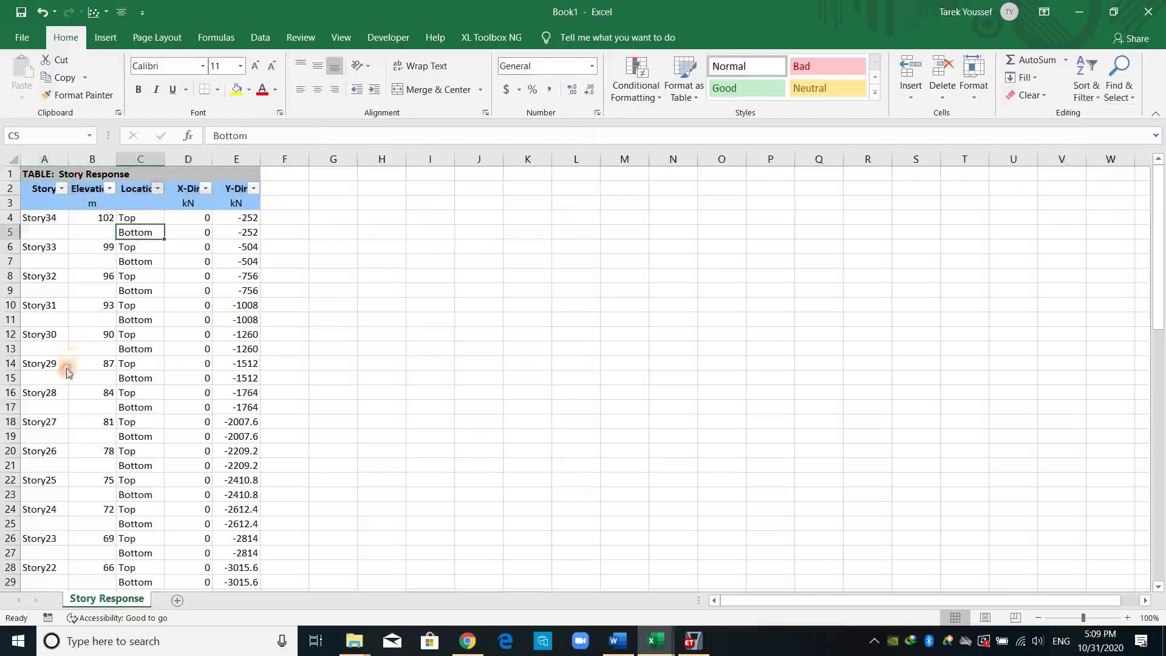
left_click(57, 383)
key("space")
key("Down")
key("Down")
key("space")
left_click(110, 496)
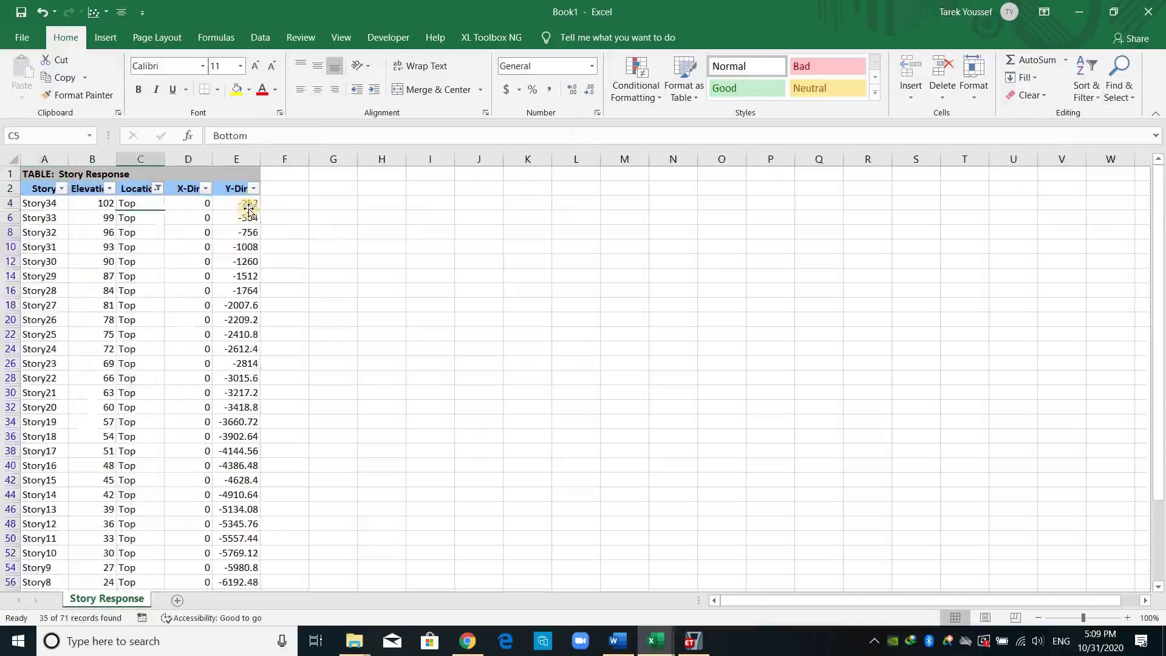
Copy the Y-Dir shears from Story34 to Story1 and paste them into the VX column of the WindY table in Cal.Building27
left_click(248, 209)
key("ctrl+shift+Down")
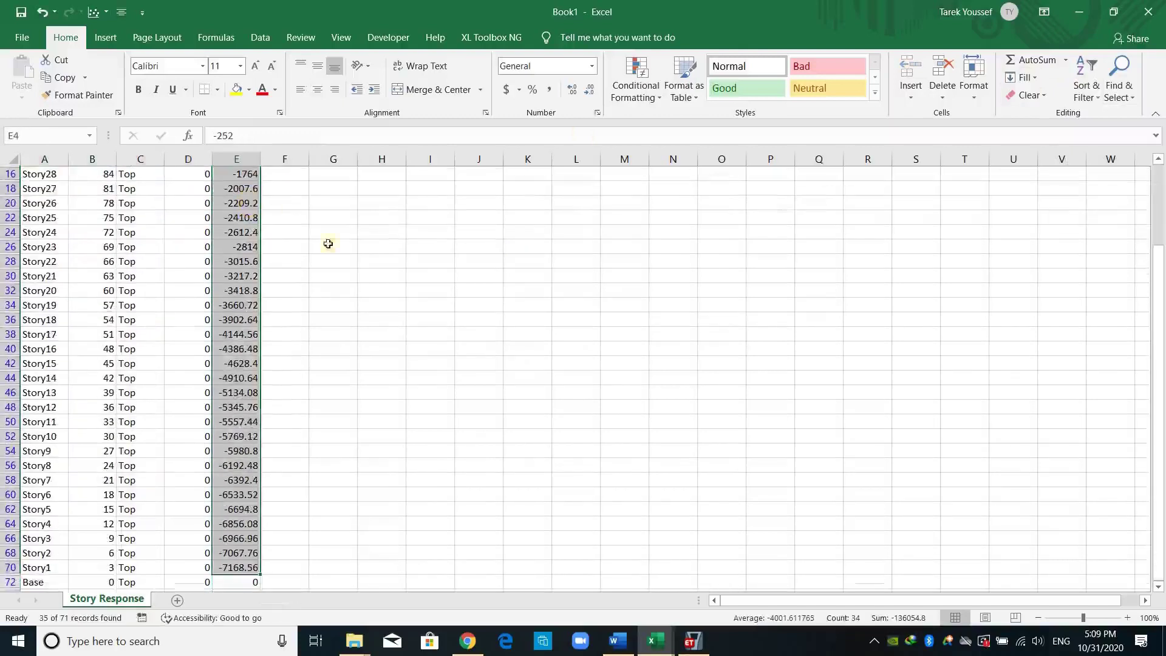
key("ctrl+c")
left_click(656, 635)
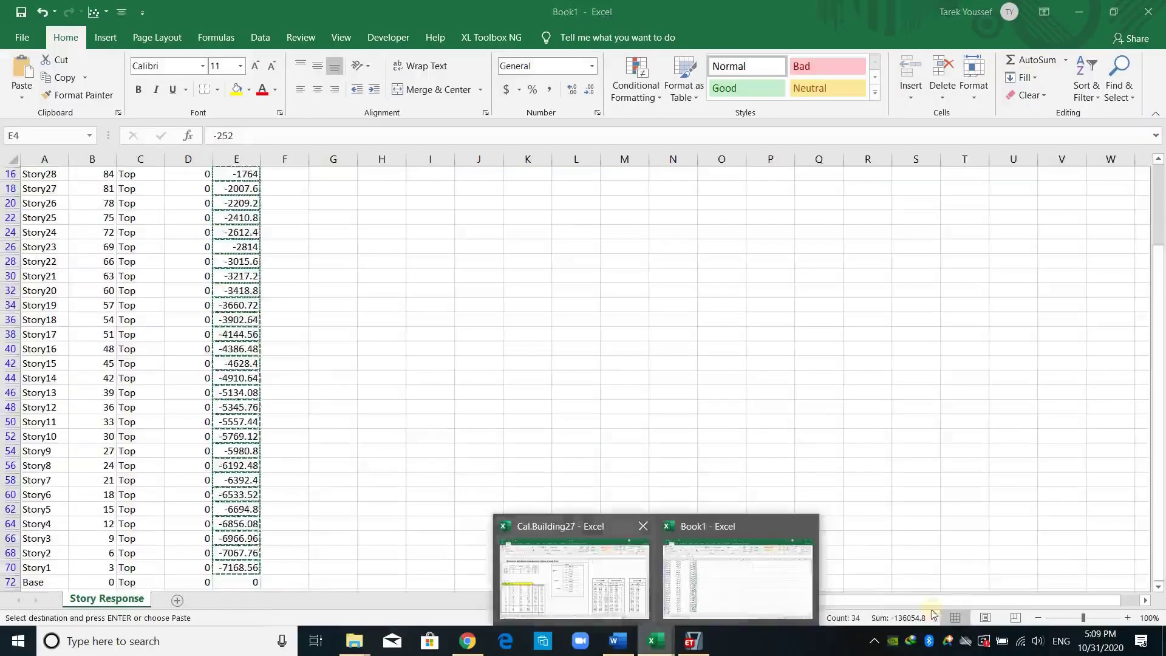
left_click(580, 577)
scroll(999, 401, "right", 3)
left_click(999, 375)
key("ctrl+v")
scroll(1010, 439, "down", 6)
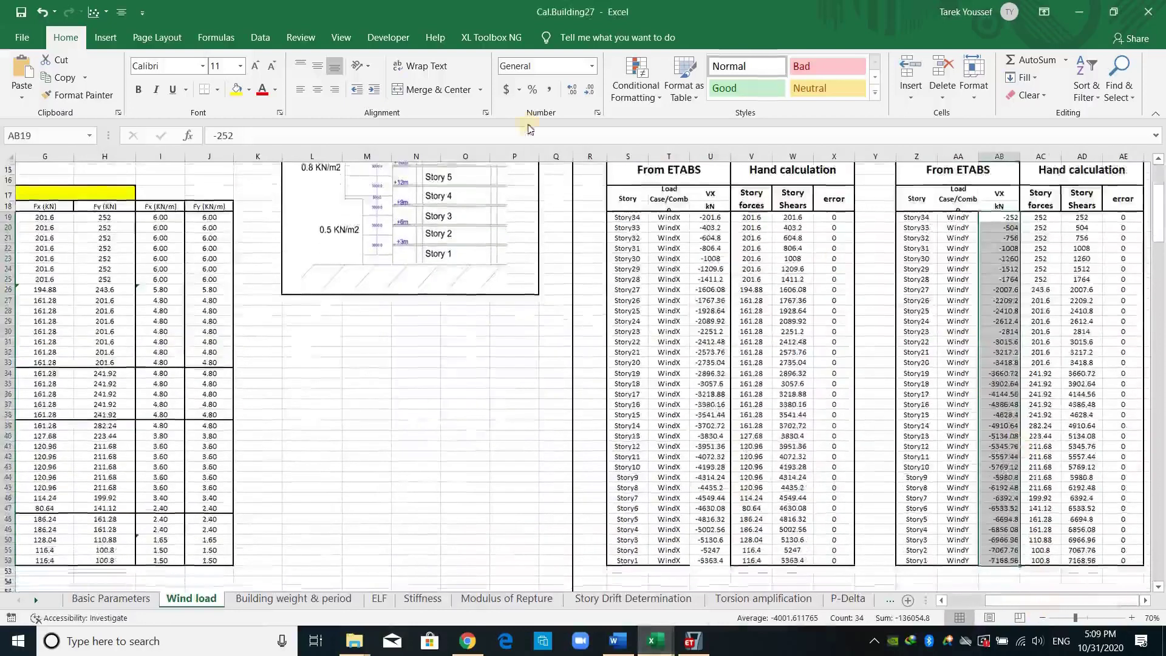
Centre the pasted WindY VX shears and check the WindY error column from Story34 to Story1
left_click(317, 90)
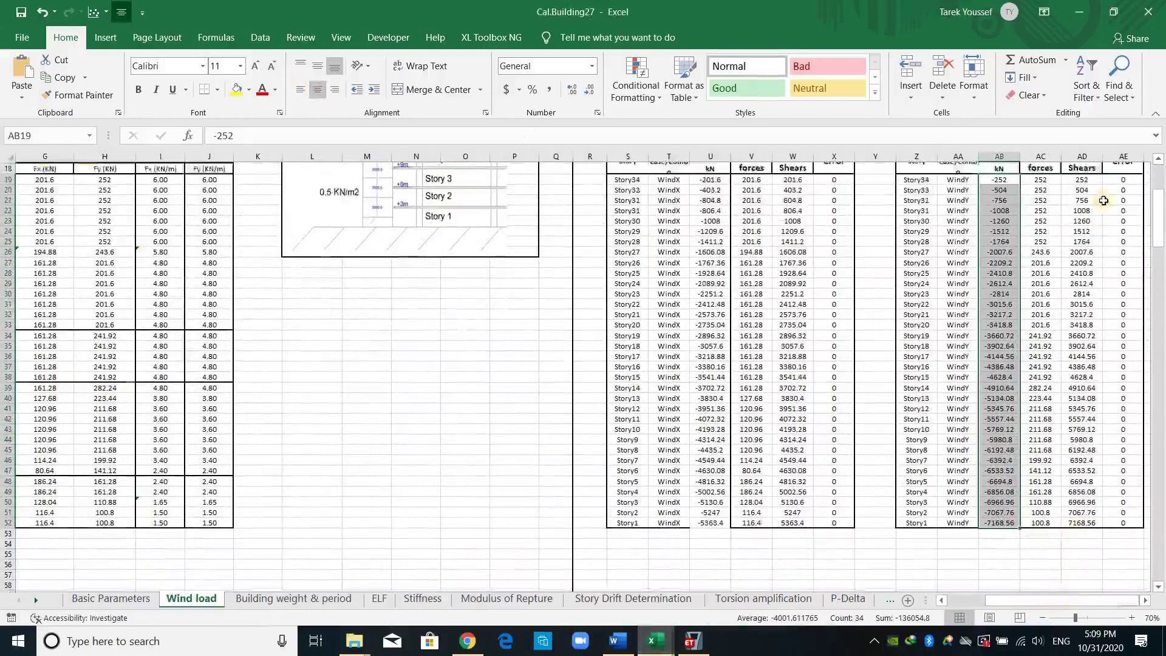
scroll(1119, 218, "up", 1)
left_click(1123, 206)
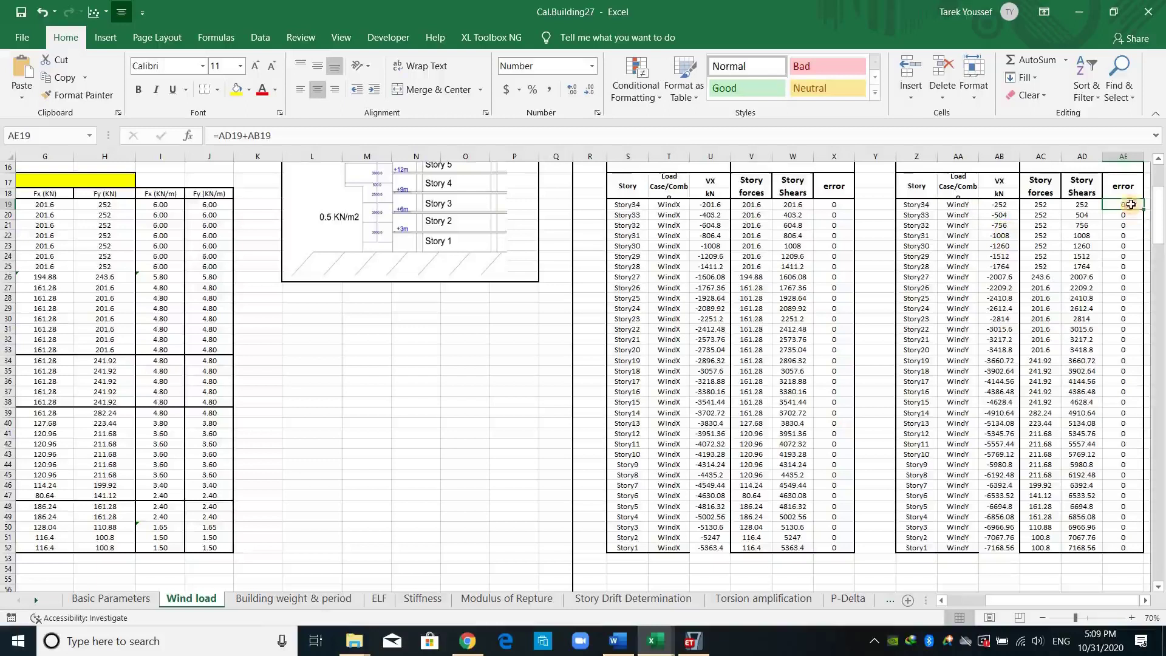
left_click_drag(1123, 205, 1123, 547)
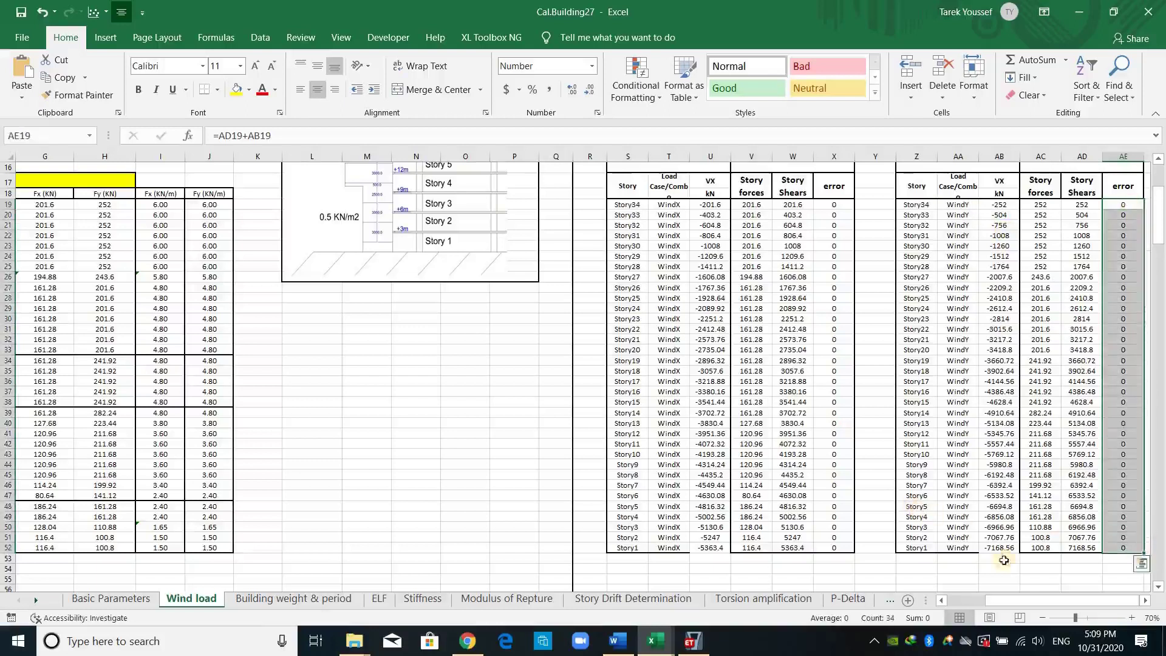
Review the Wind Design Pressure table, including the Fx and Fy loads in KN/m for stories 34 to 1
scroll(990, 598, "up", 3)
scroll(682, 476, "left", 6)
scroll(682, 476, "down", 3)
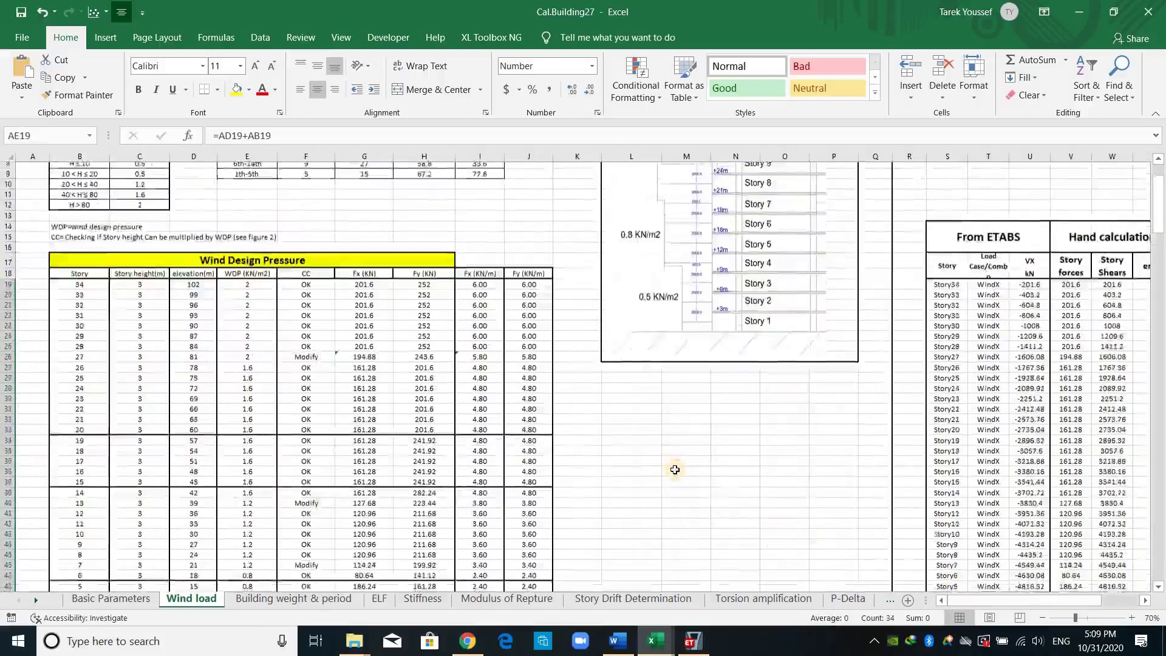
left_click(607, 370)
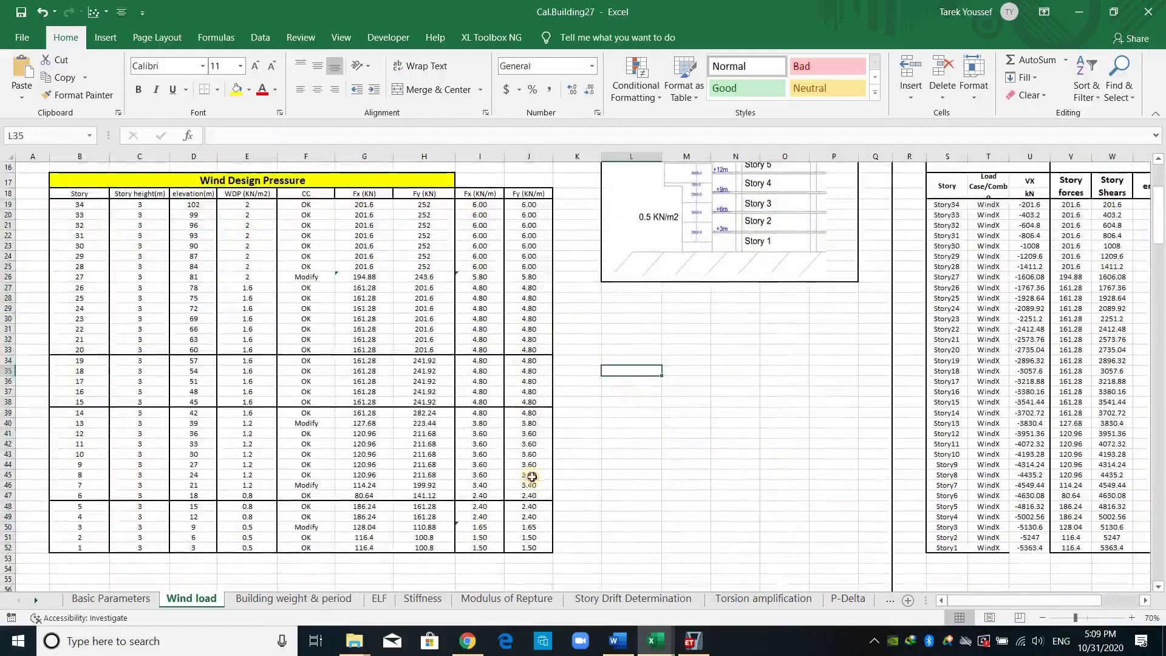
left_click_drag(479, 204, 529, 547)
left_click(635, 467)
scroll(636, 466, "up", 5)
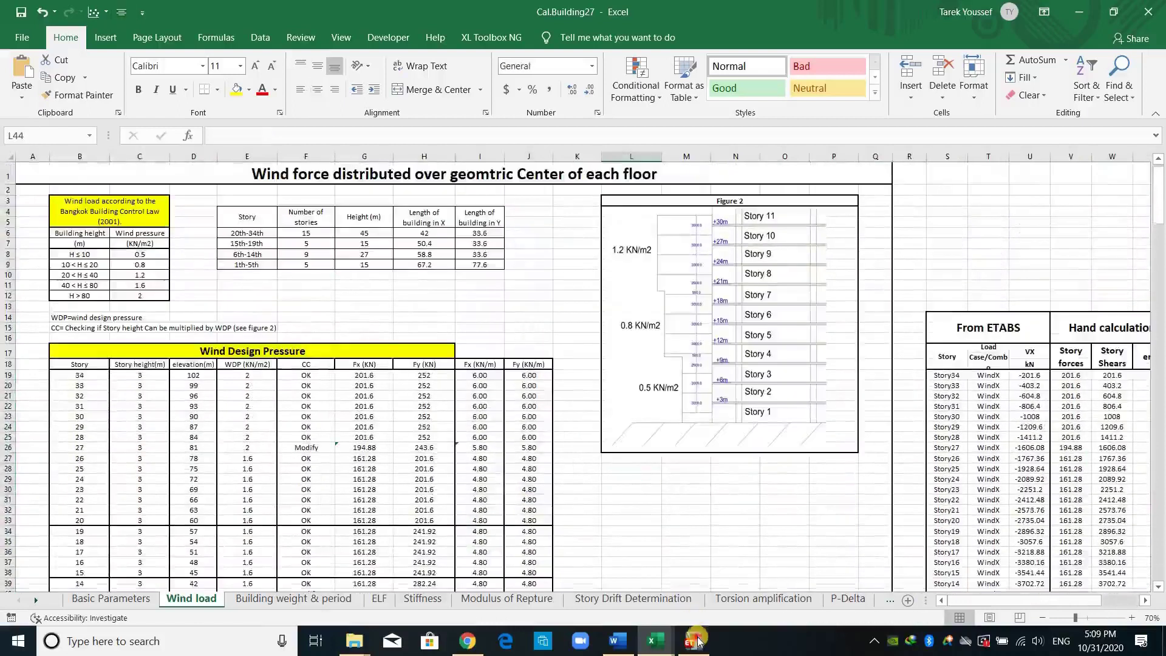
Switch to ETABS and close the Story Response plot to return to the 3-D view
left_click(694, 640)
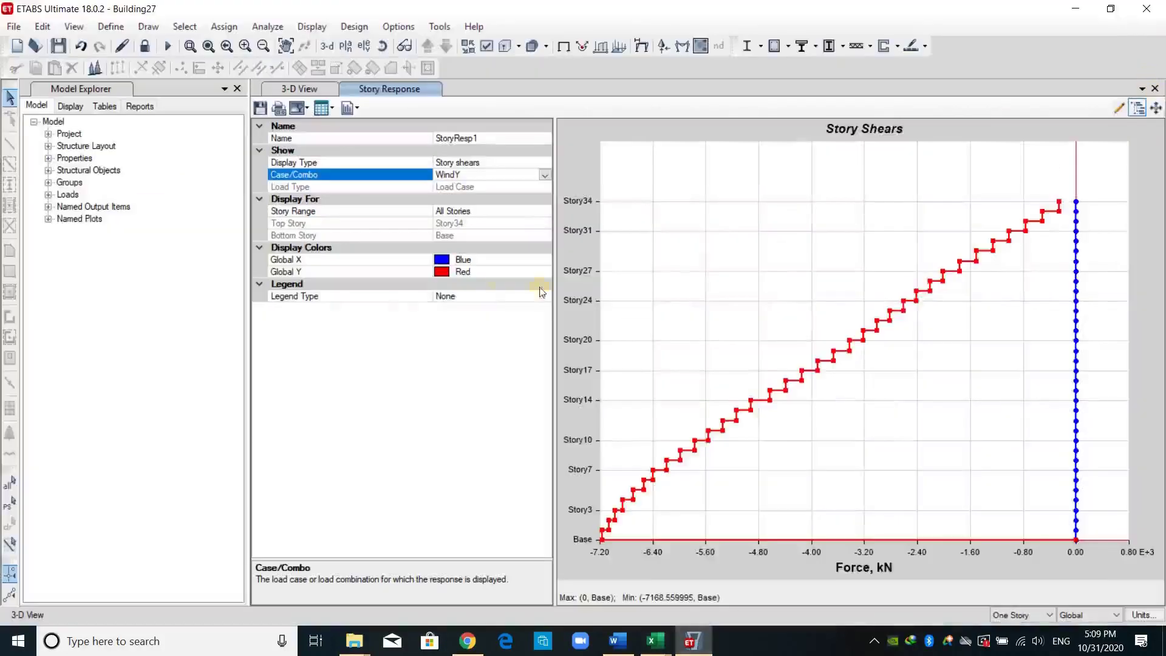
left_click(1155, 89)
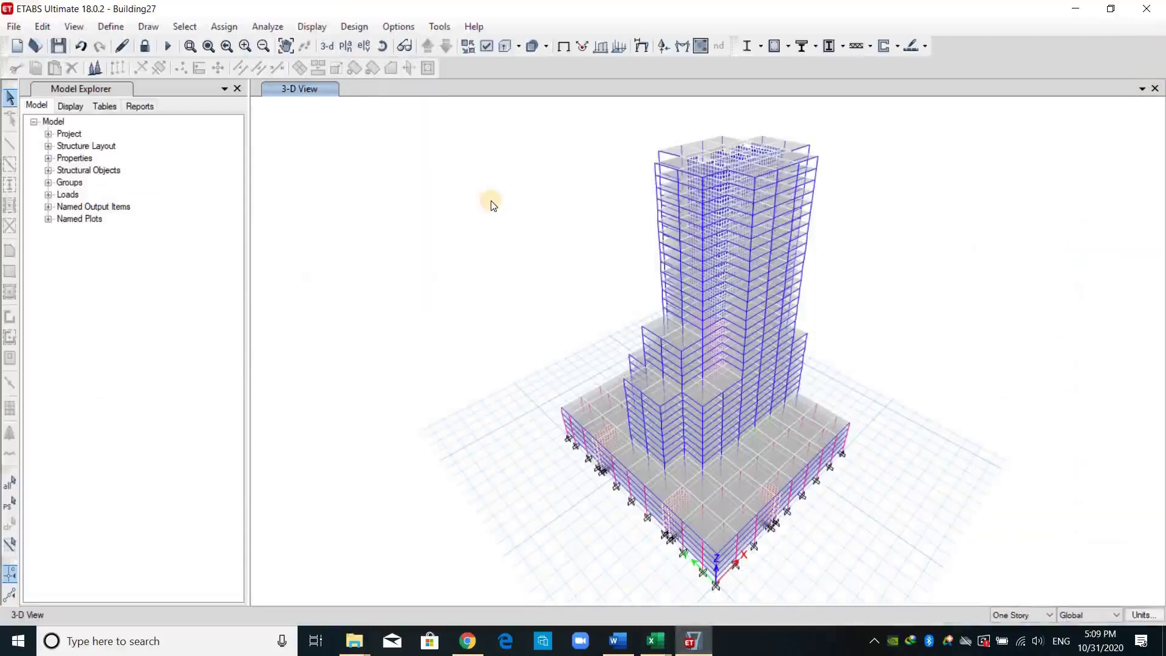